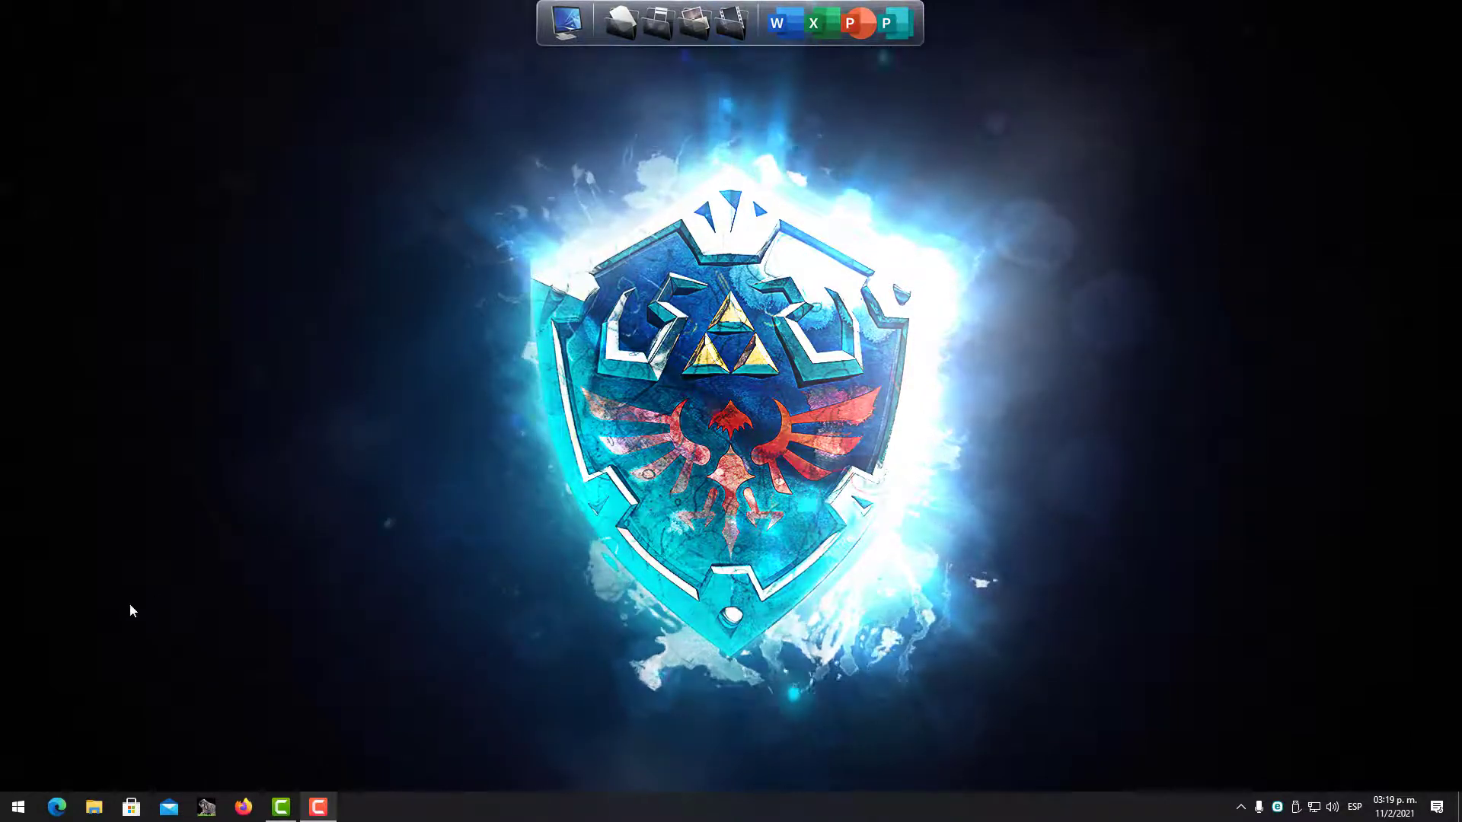
- Launch Excel from the installed apps list, then close it again
left_click(19, 809)
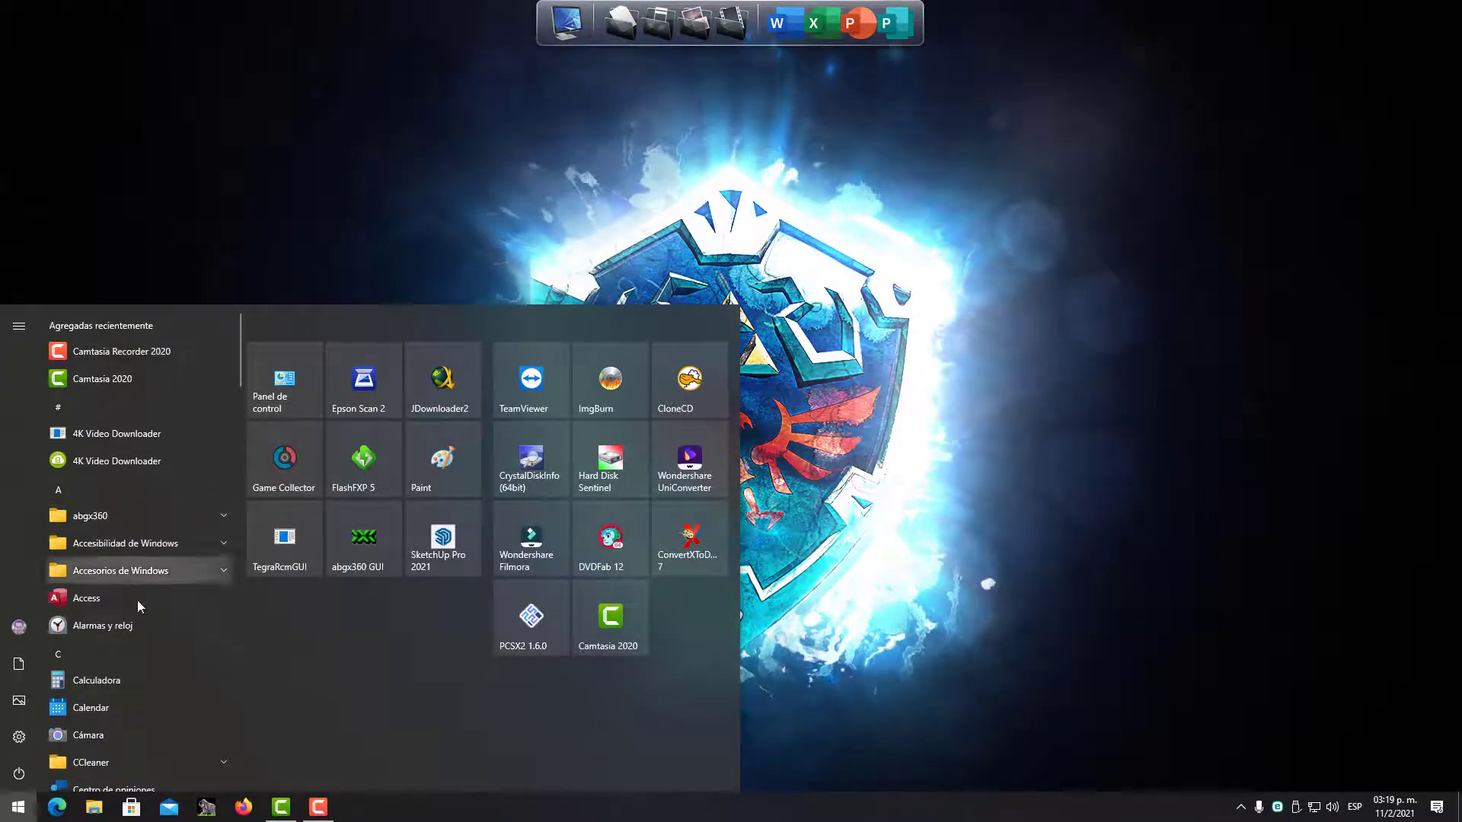
left_click_drag(240, 368, 253, 464)
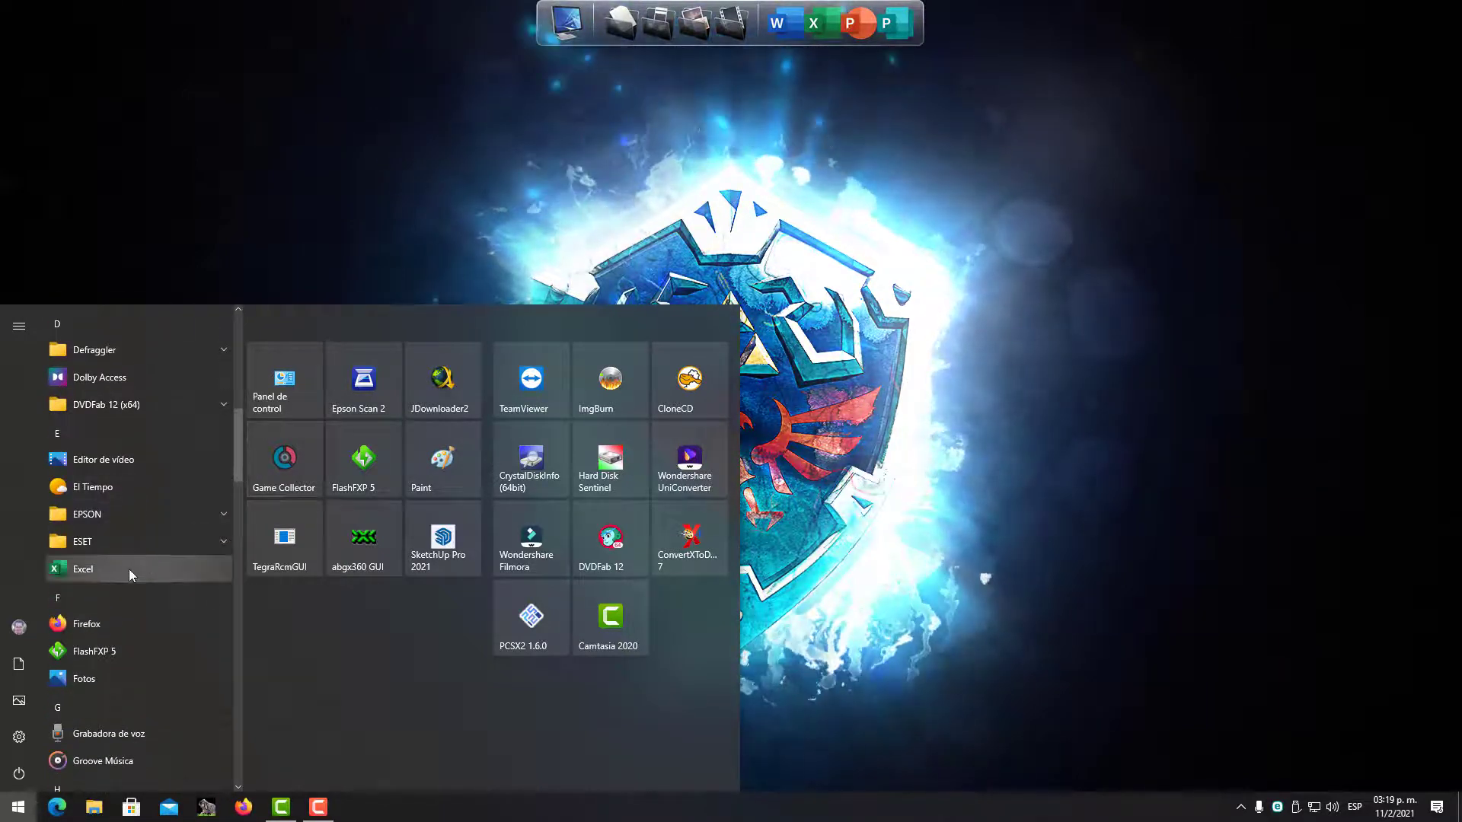
left_click(128, 569)
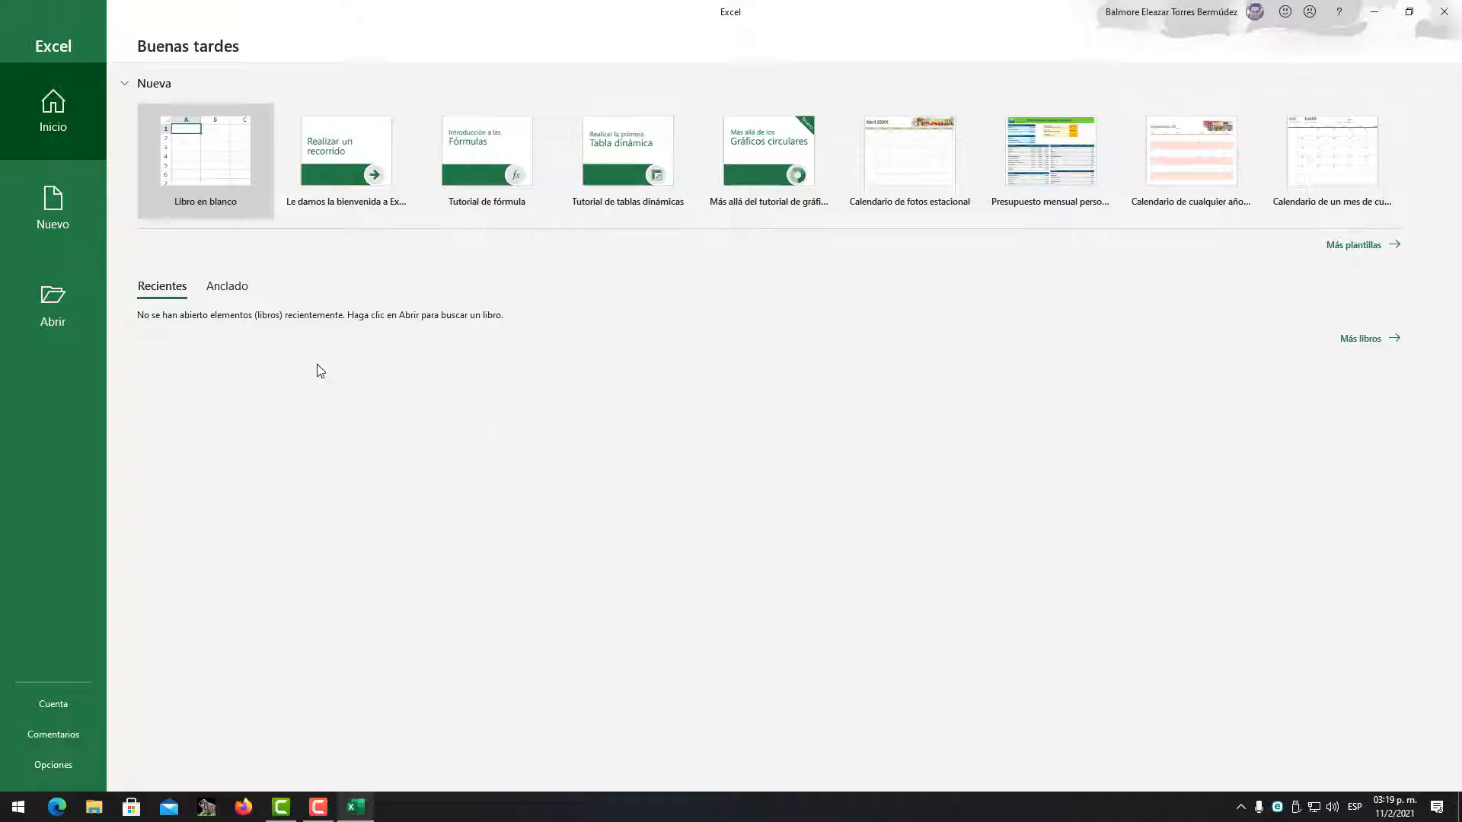
left_click(1445, 13)
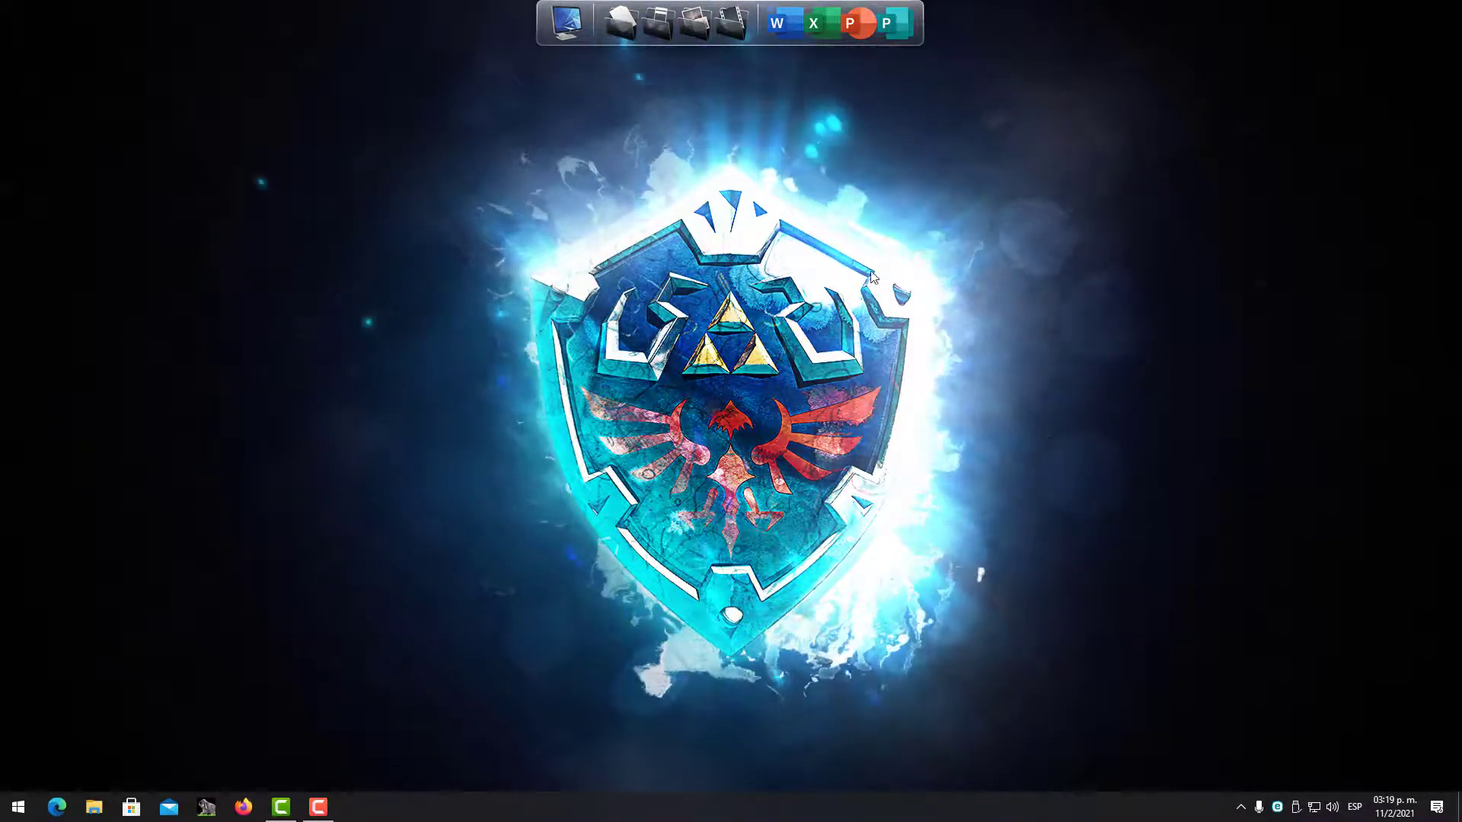
- Start Excel from the dock, create a blank workbook, then quit Excel
left_click(827, 40)
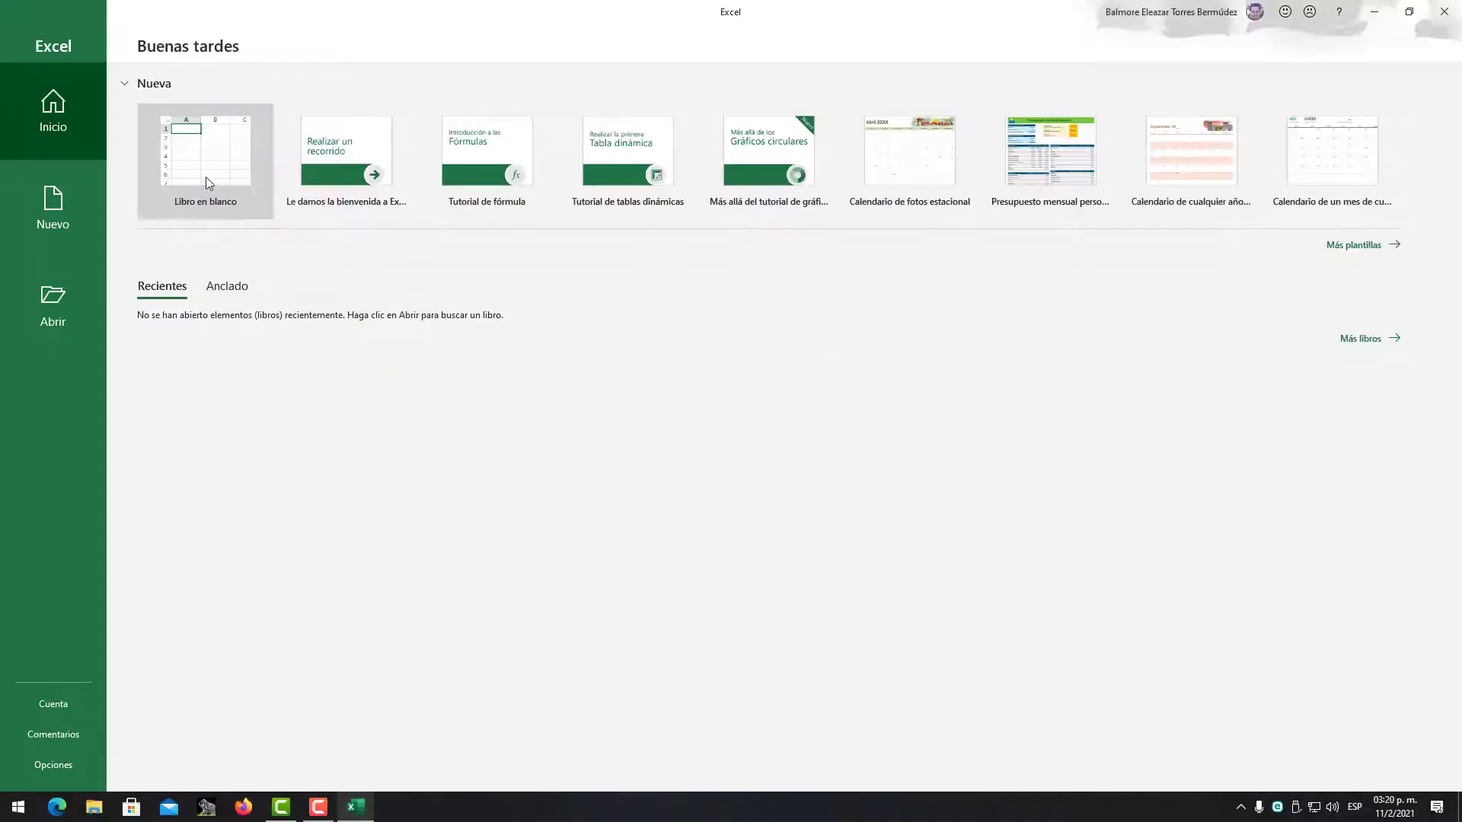
left_click(211, 173)
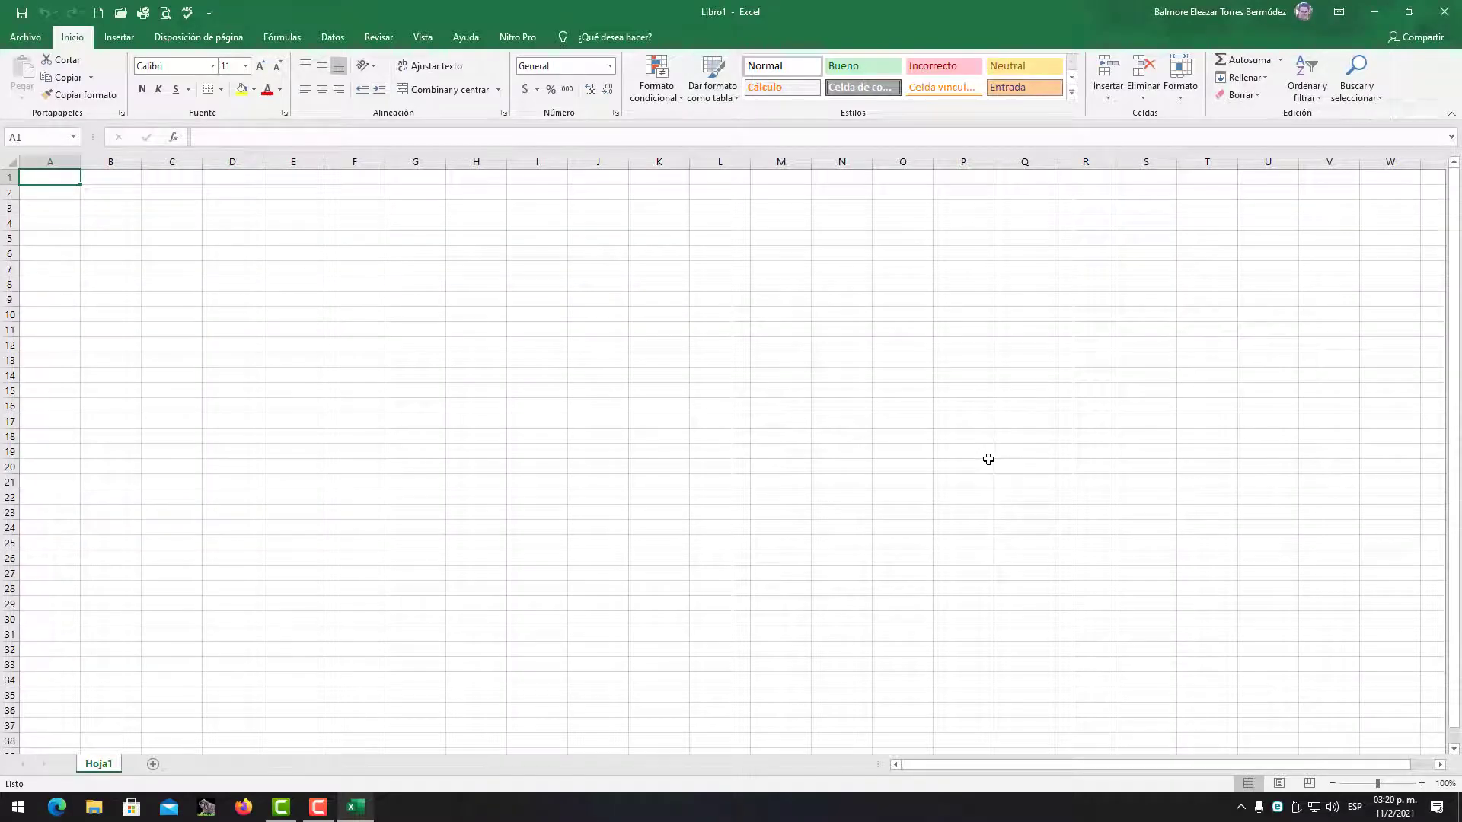
left_click(1445, 12)
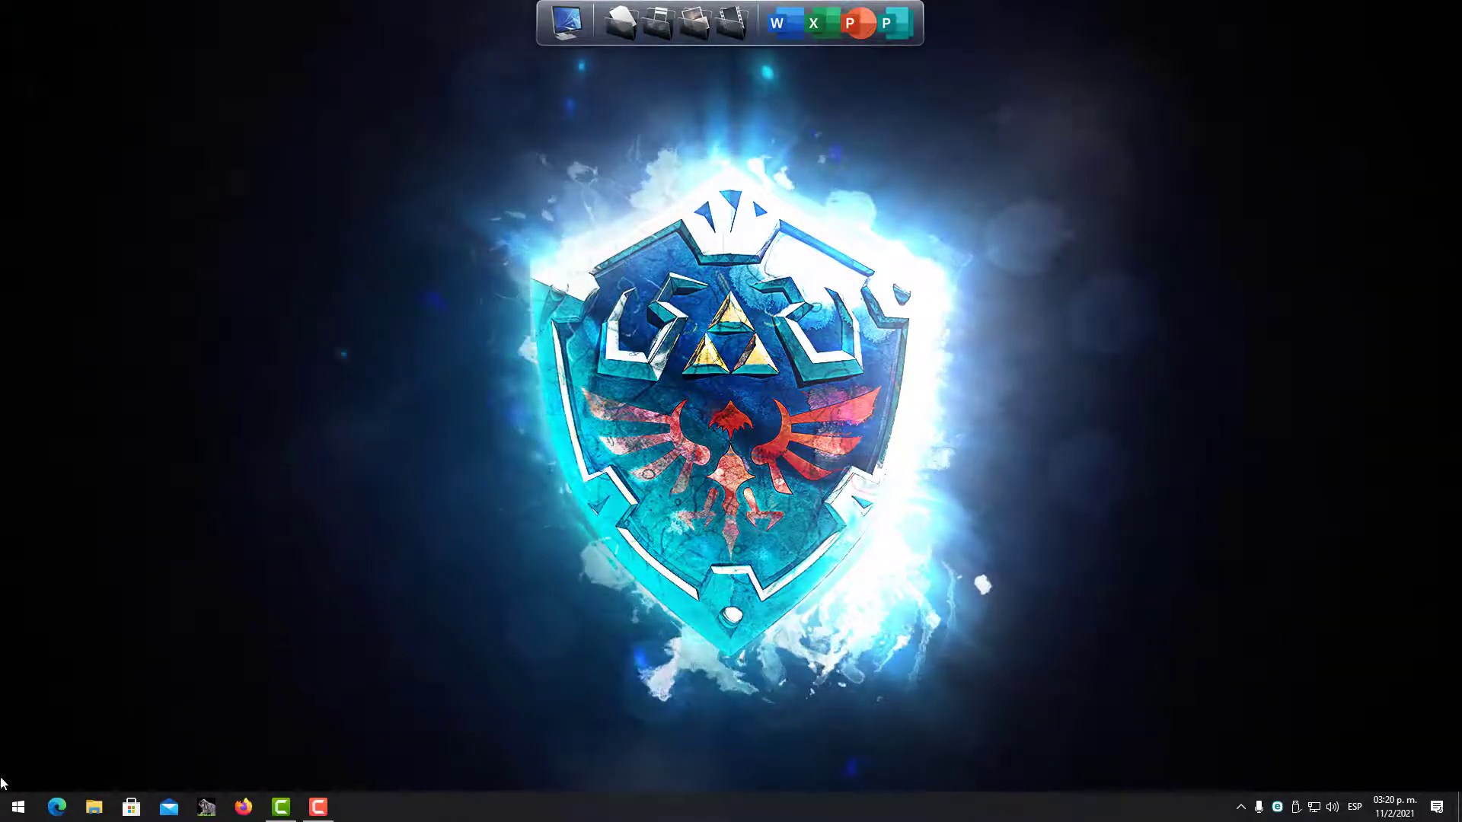
- Find Excel by searching 'exc', start and close it, then relaunch it from the dock
left_click(12, 810)
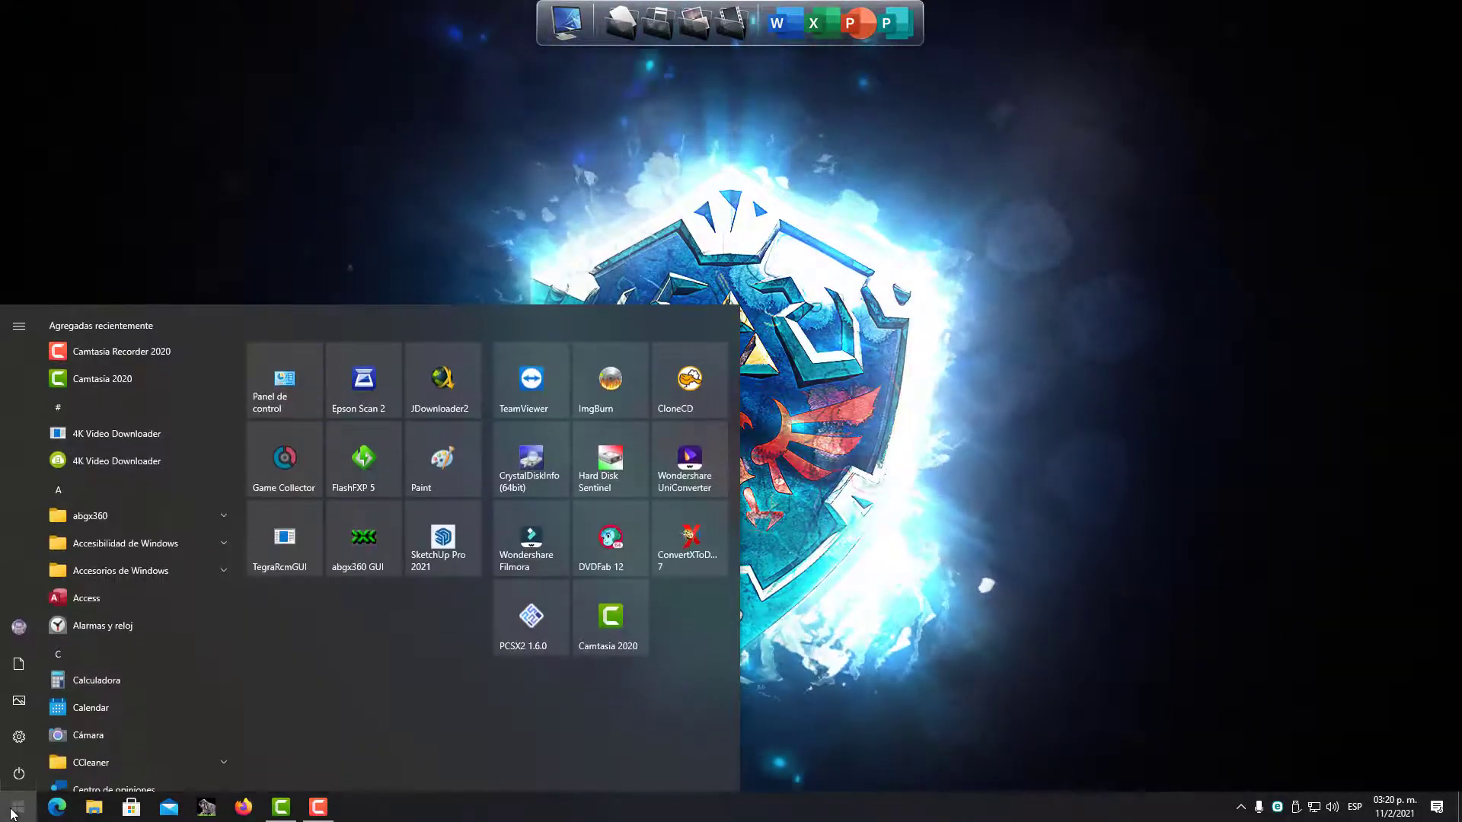
type("exc")
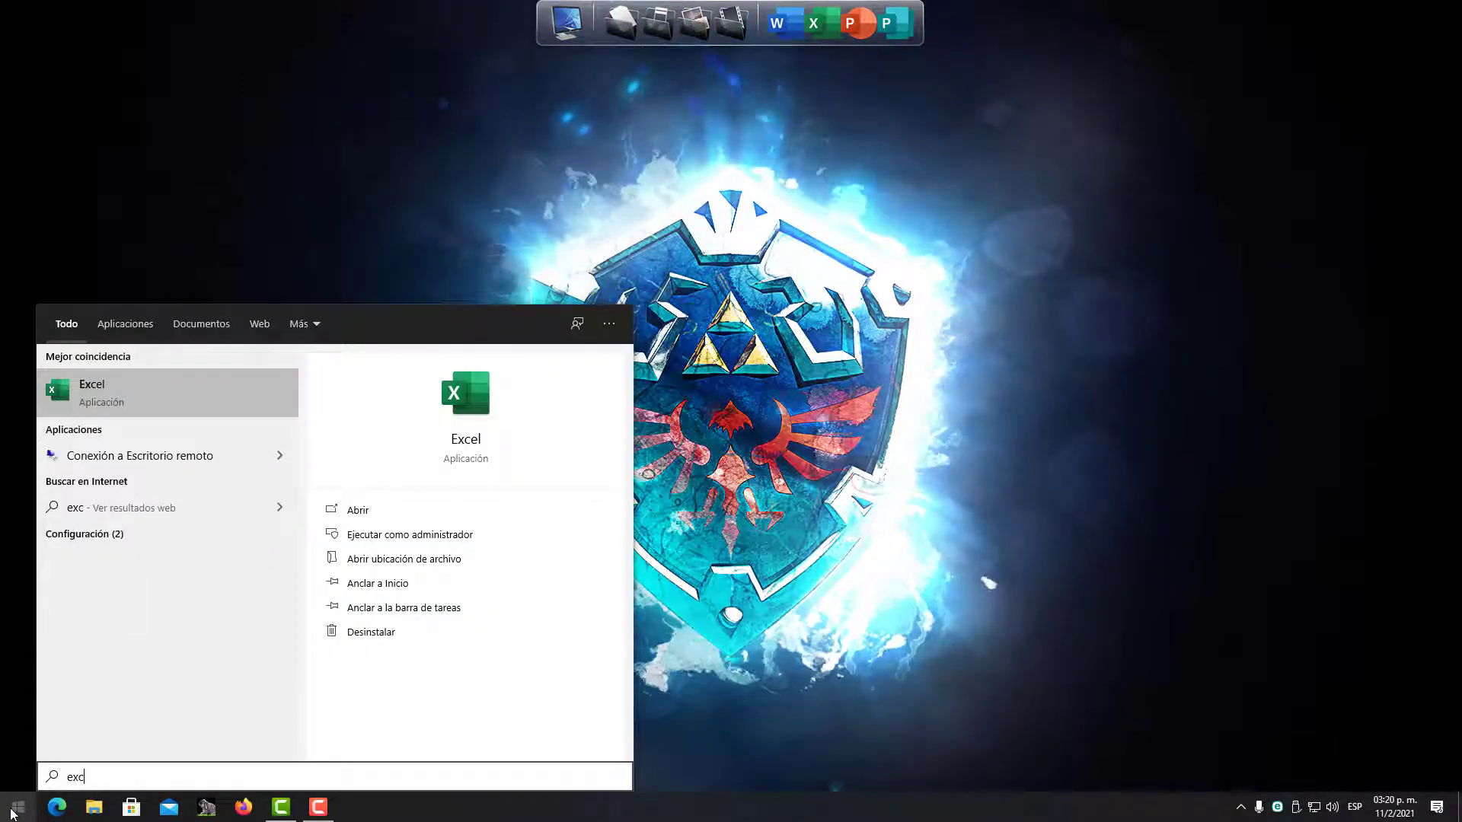
left_click(145, 392)
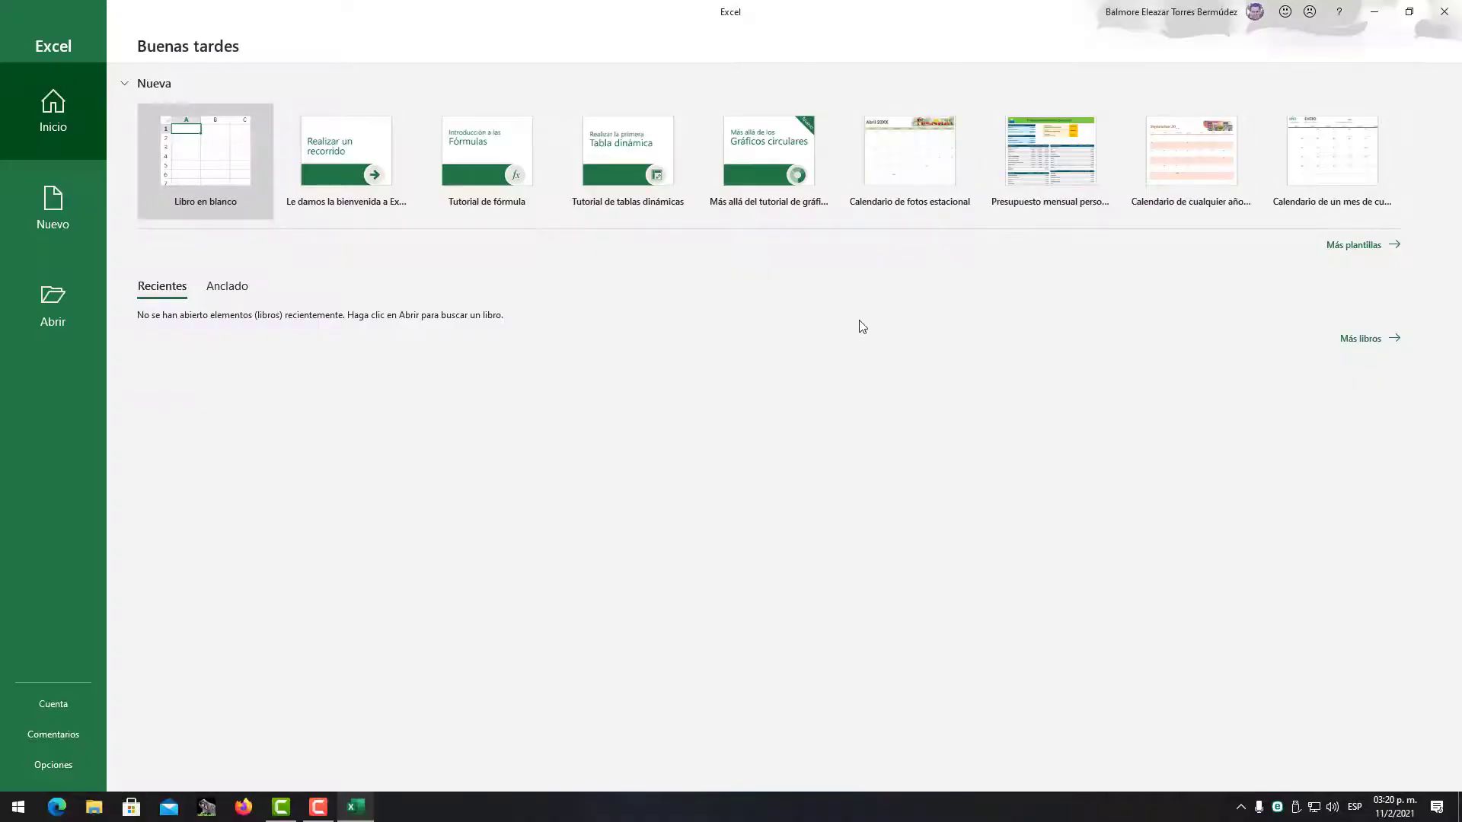
left_click(1442, 13)
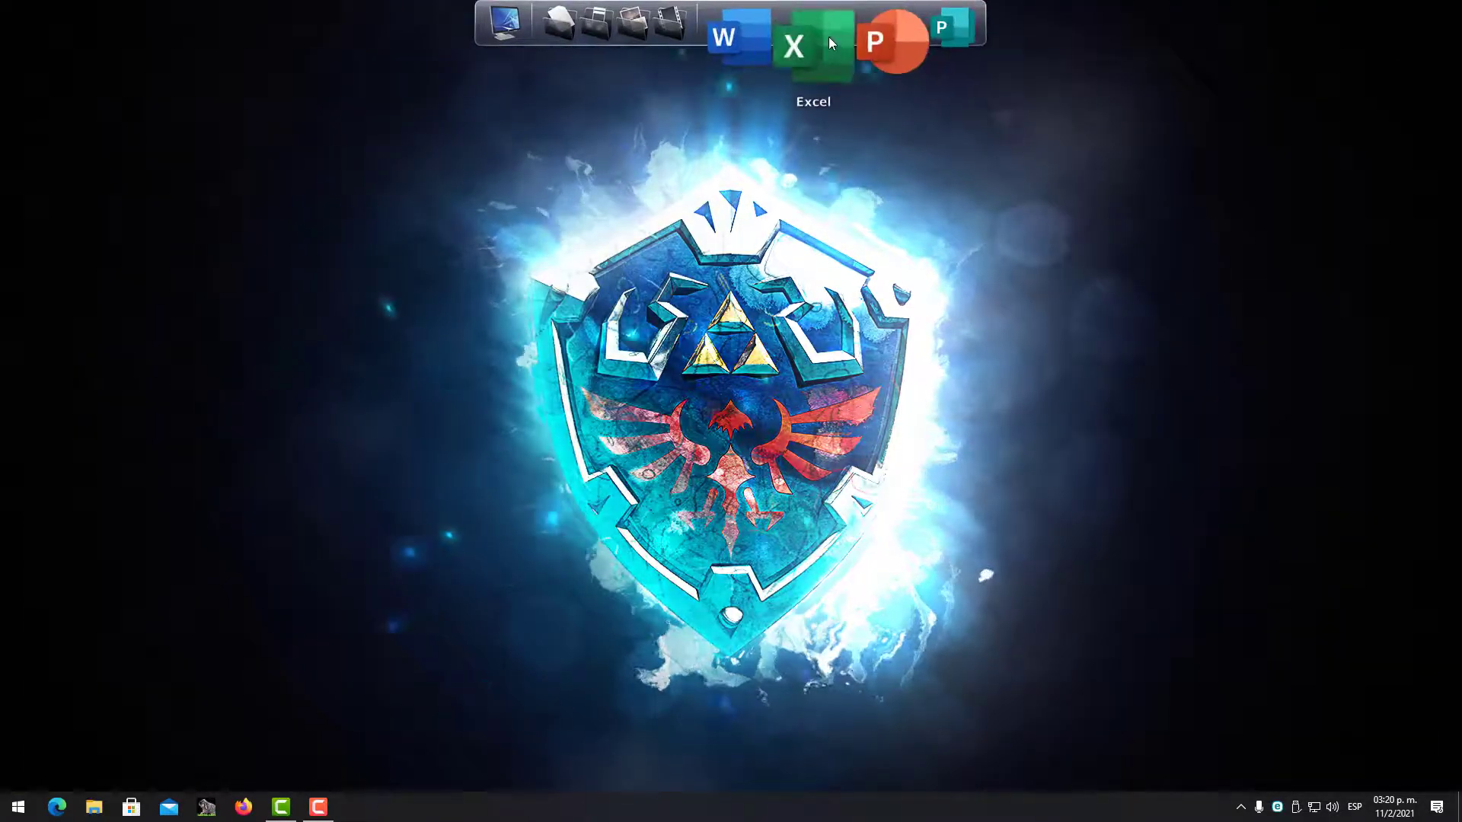
left_click(828, 36)
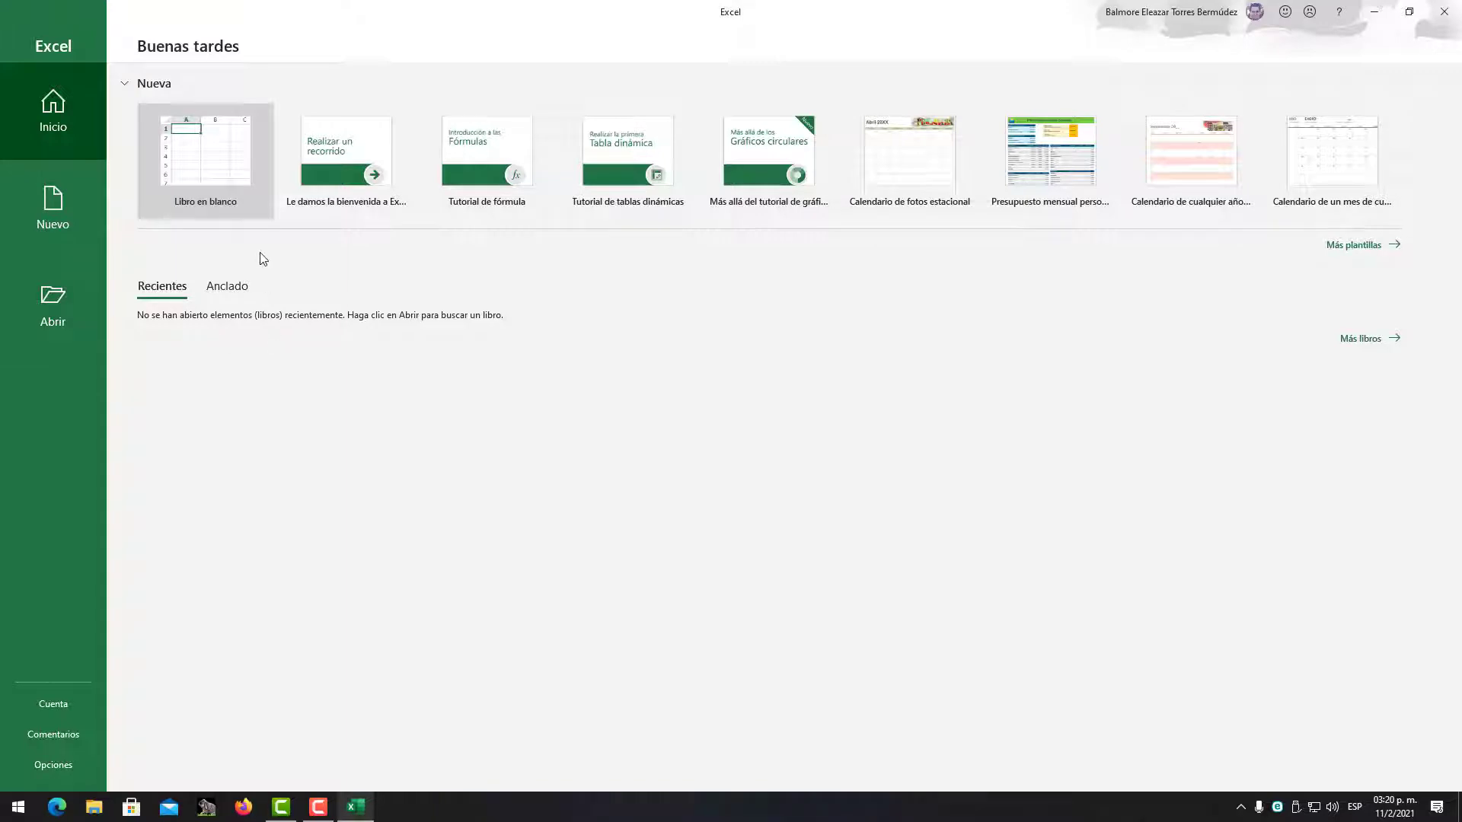
- Create the blank workbook Libro1, restore down its window and centre it on the desktop
left_click(218, 169)
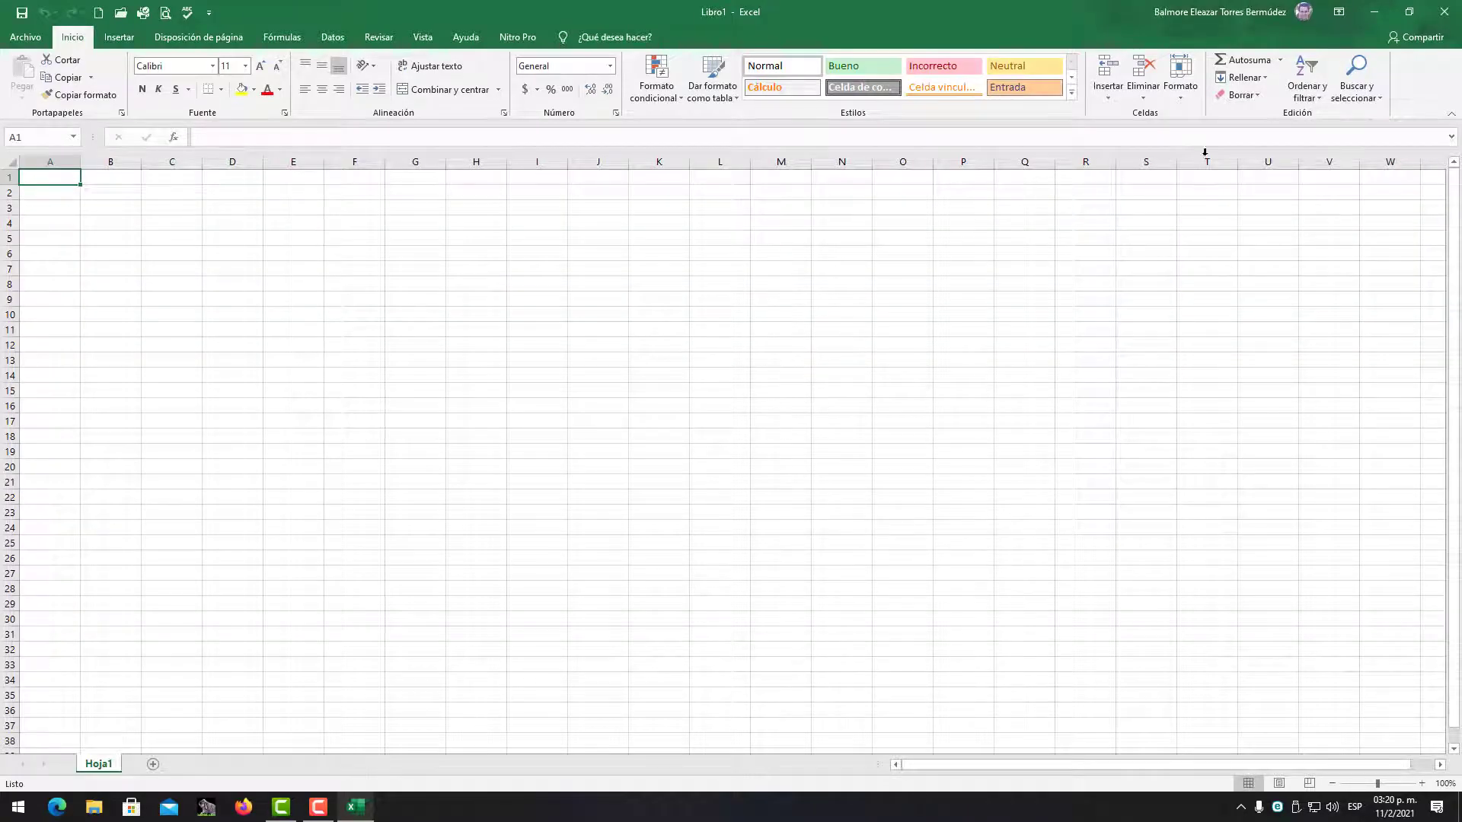
left_click(1409, 11)
mouse_move(725, 108)
left_mouse_down()
mouse_move(773, 137)
mouse_move(773, 123)
left_mouse_up()
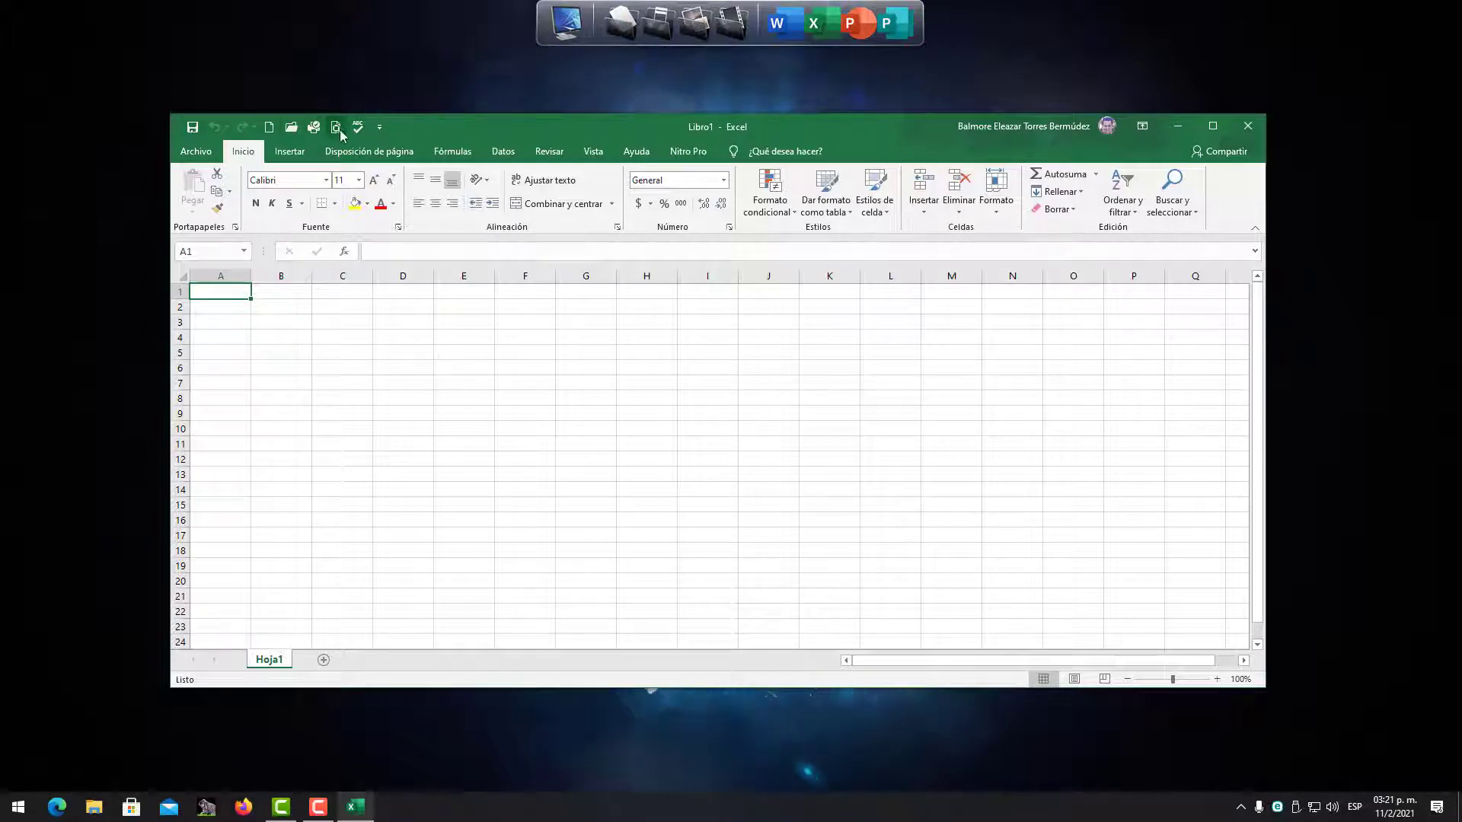
left_click(380, 128)
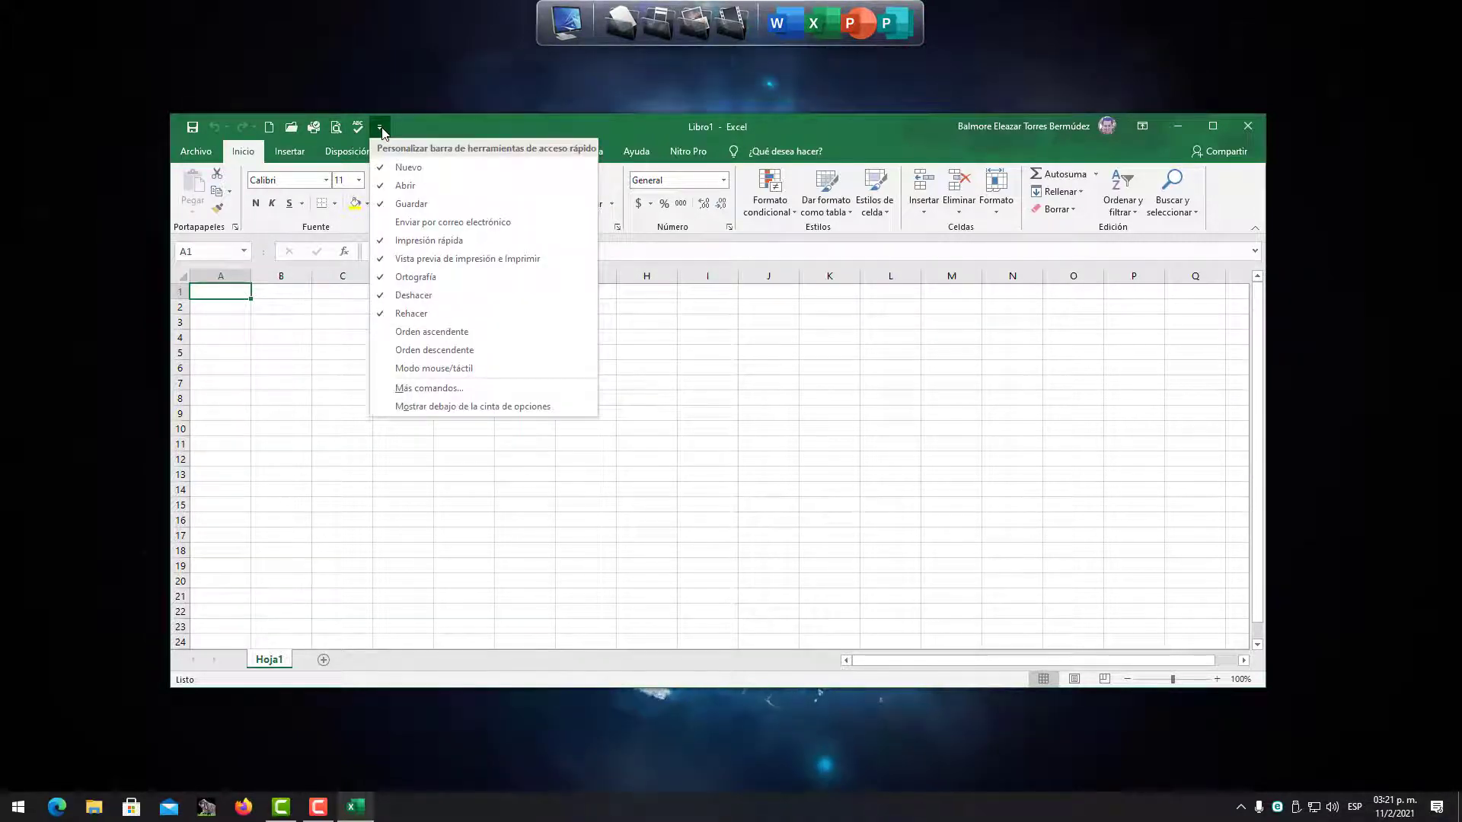
left_click(396, 278)
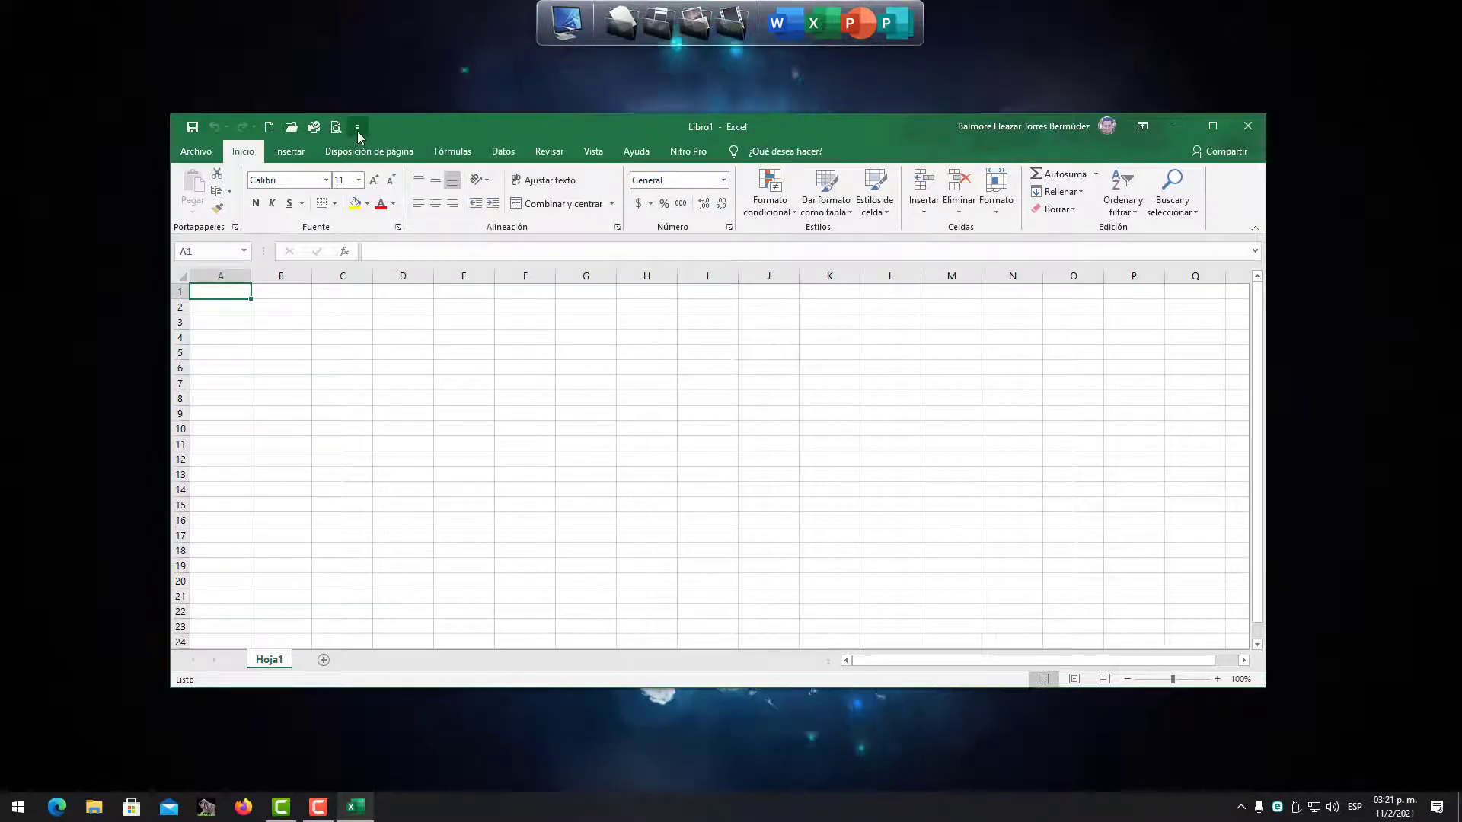
left_click(358, 133)
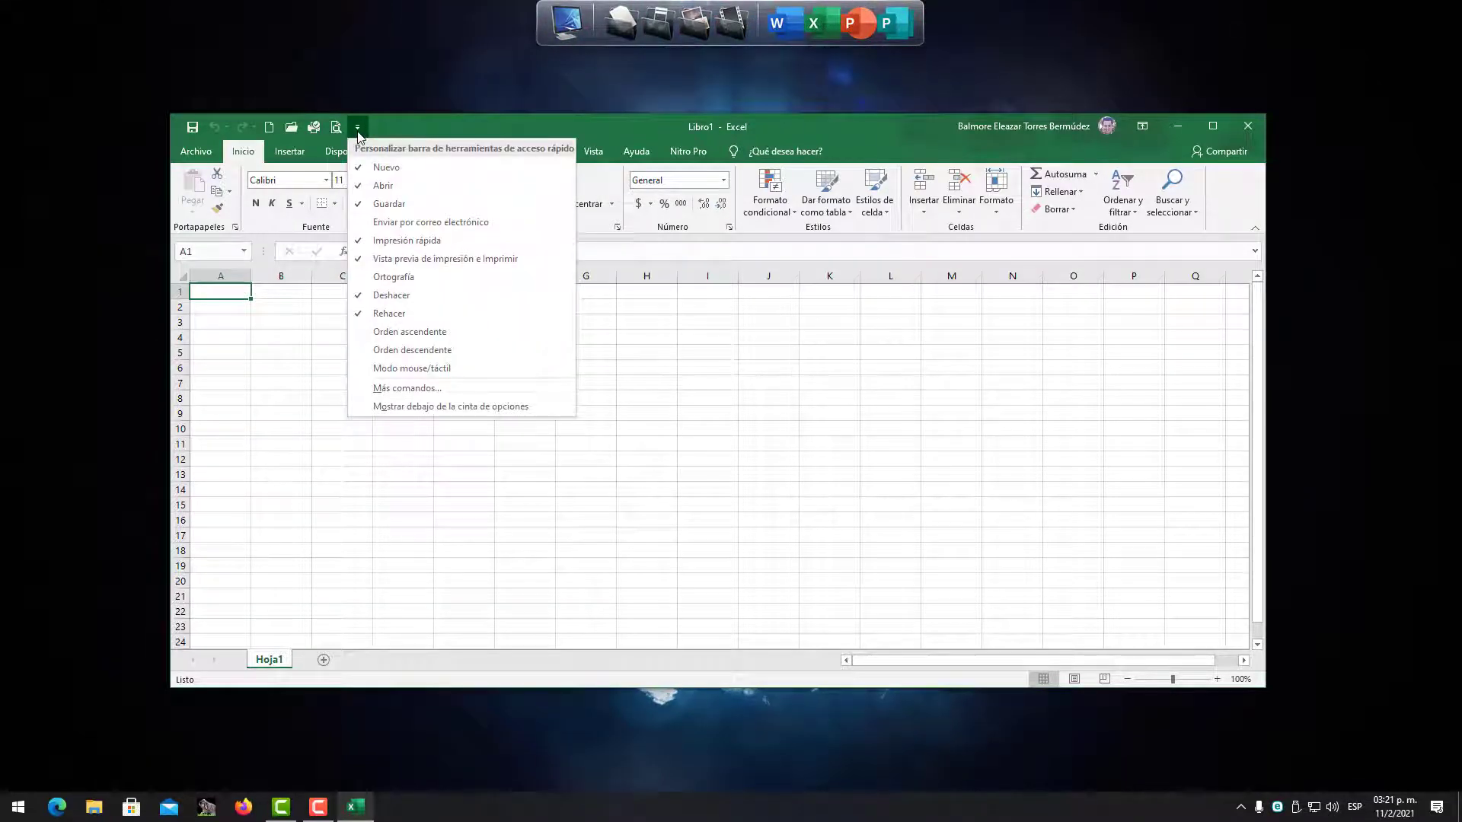
left_click(378, 258)
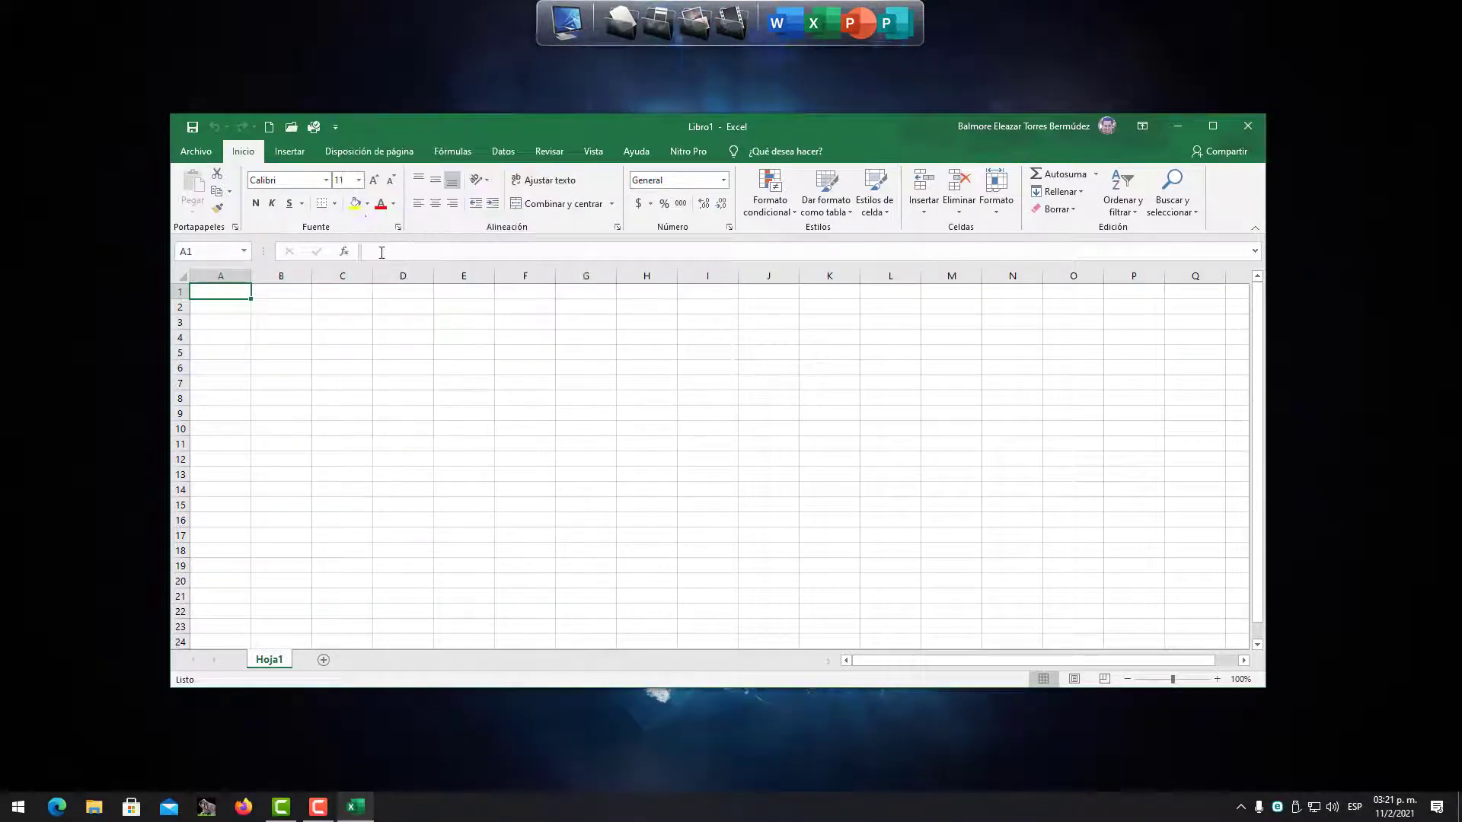
left_click(336, 130)
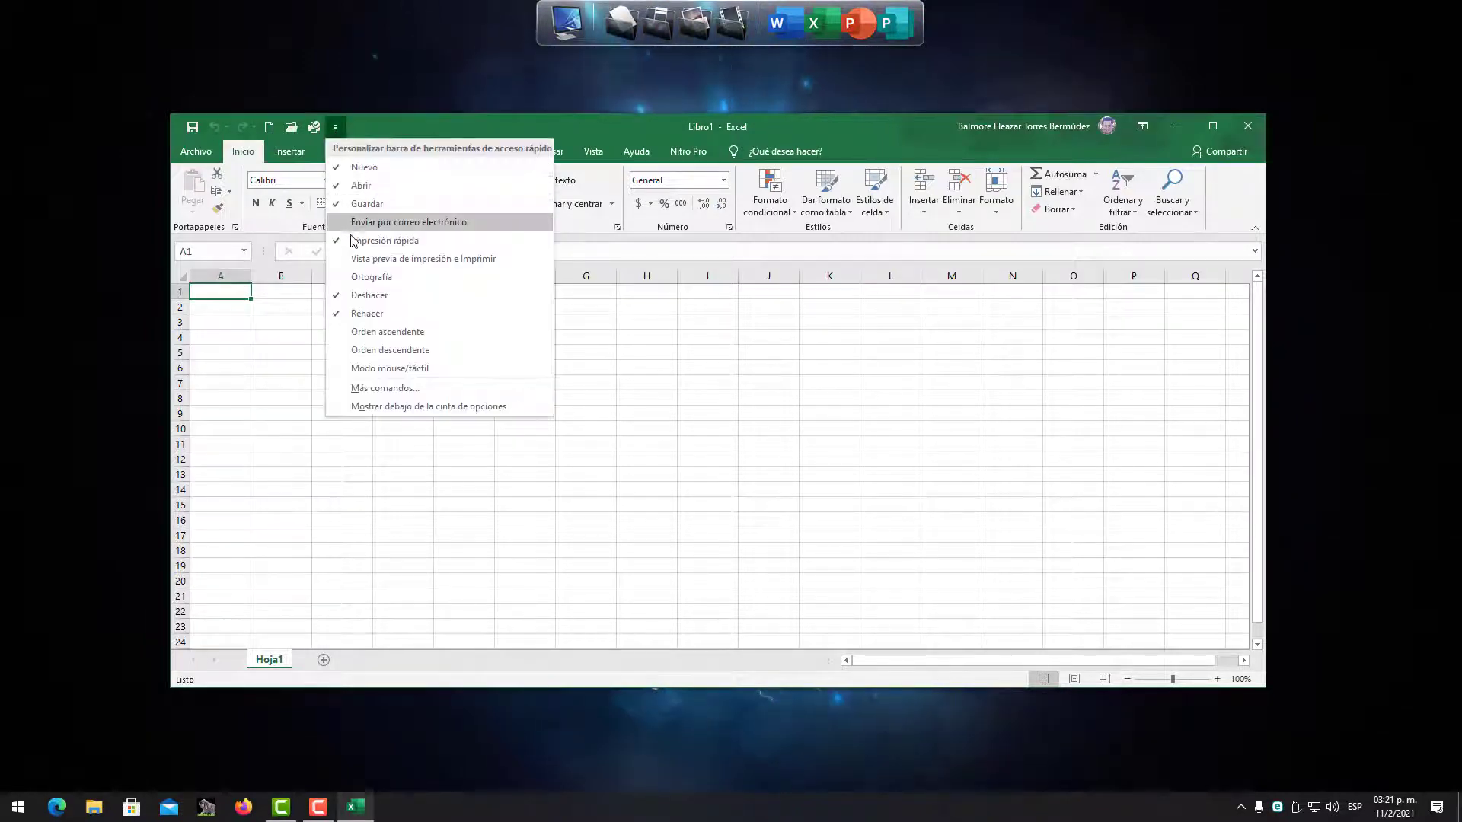
left_click(381, 240)
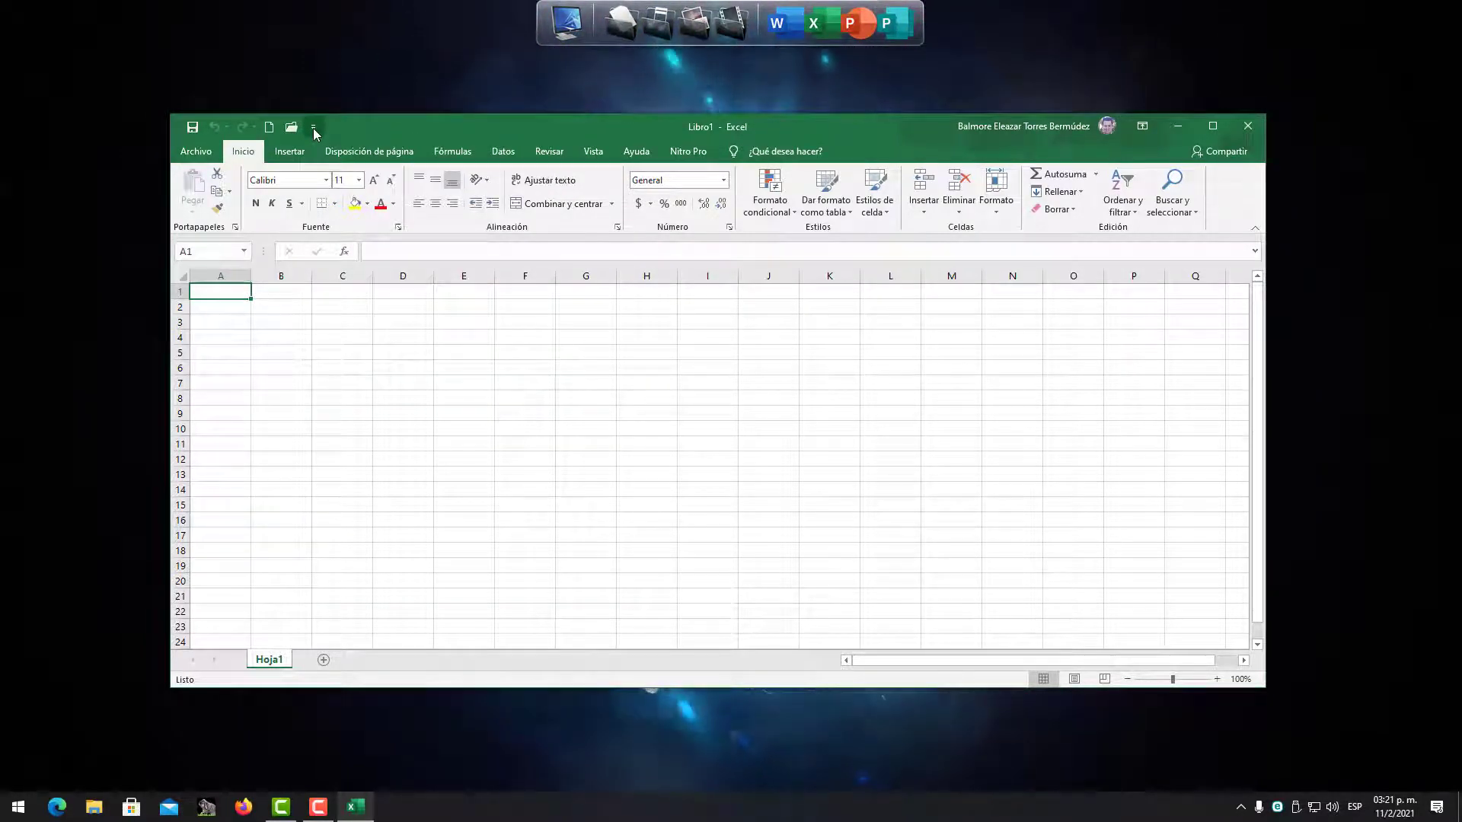
left_click(313, 129)
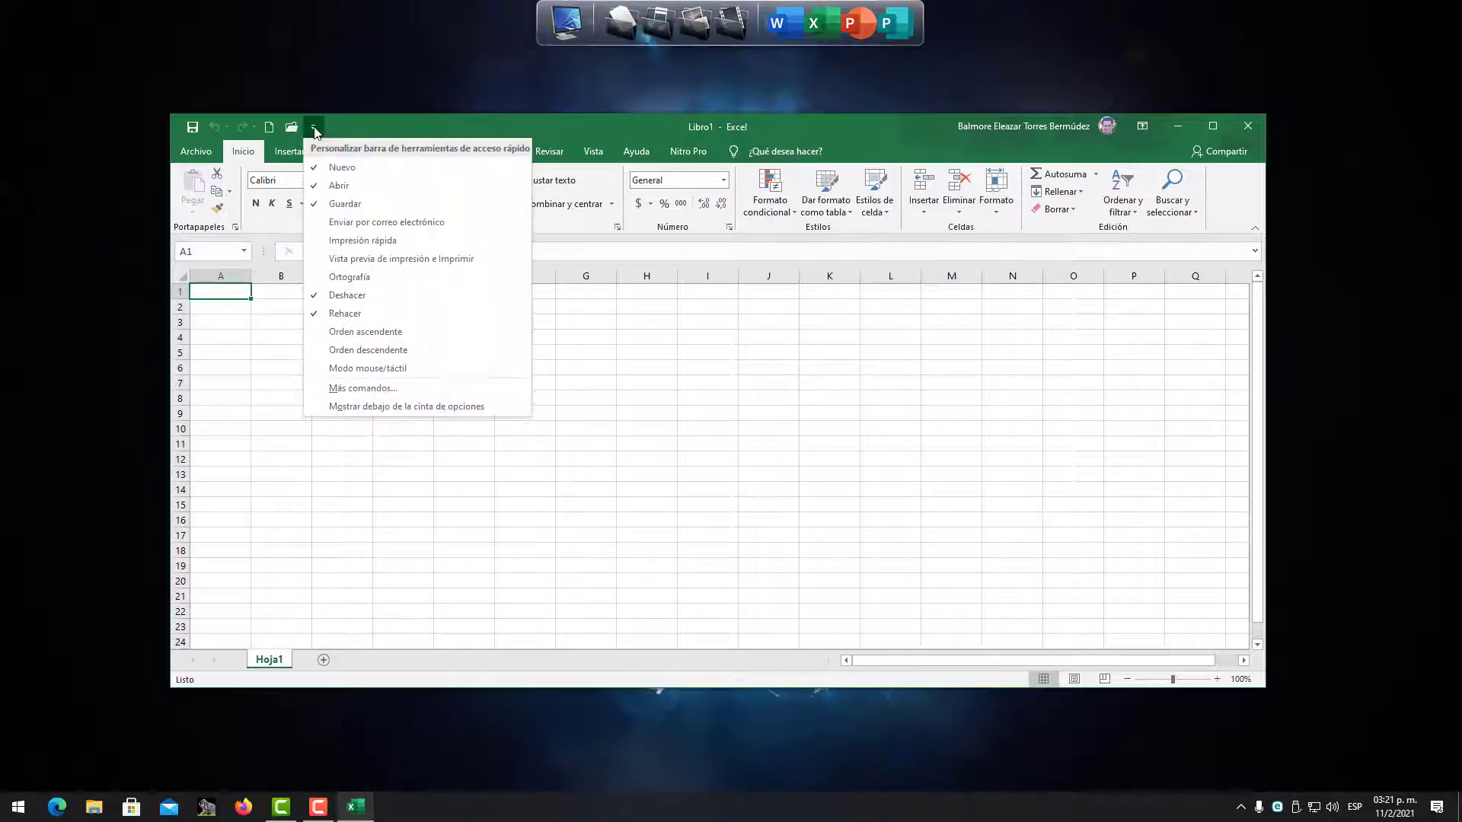
left_click(334, 239)
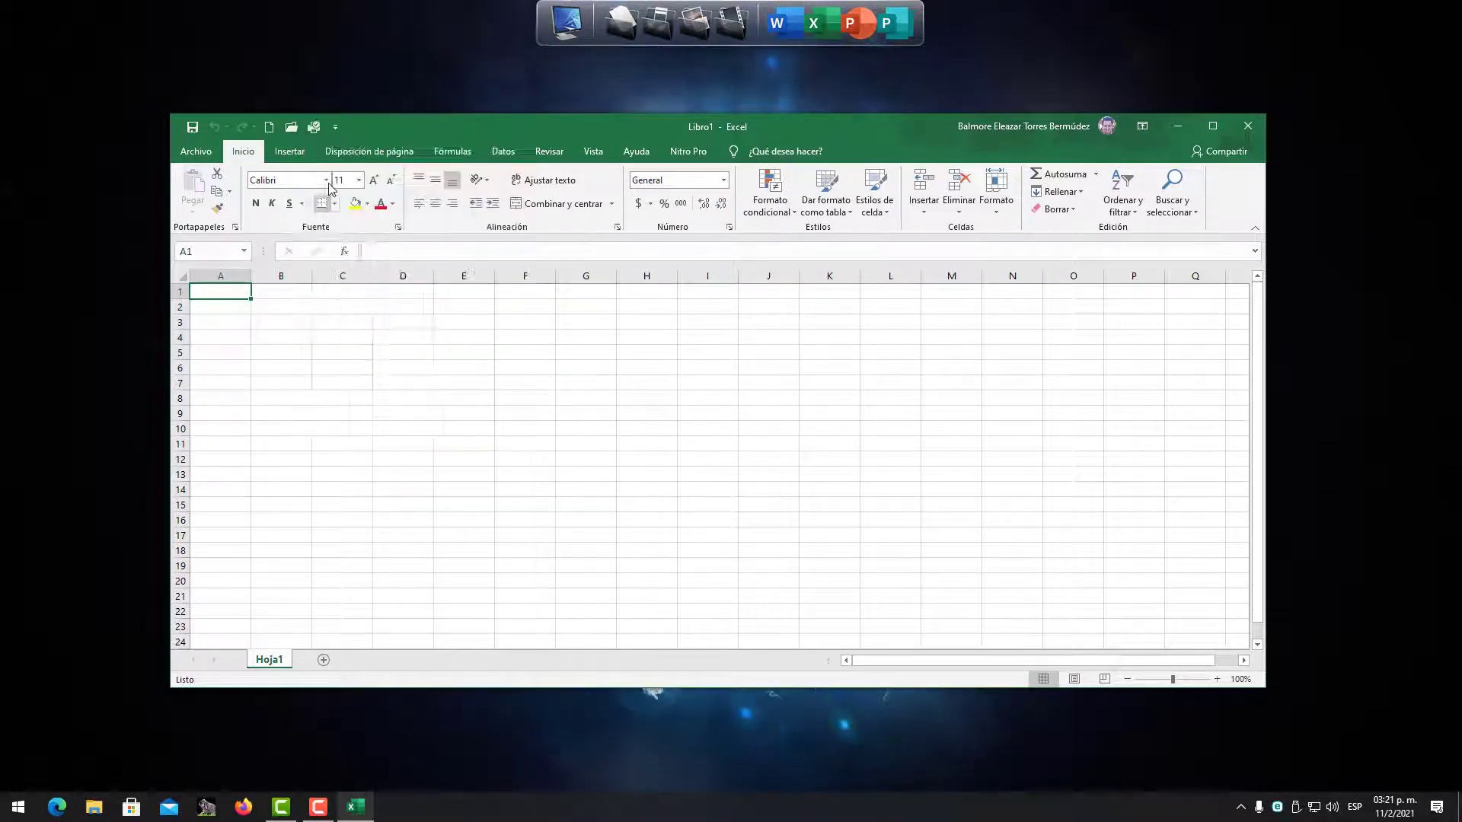
left_click(335, 128)
key("Escape")
left_click(358, 128)
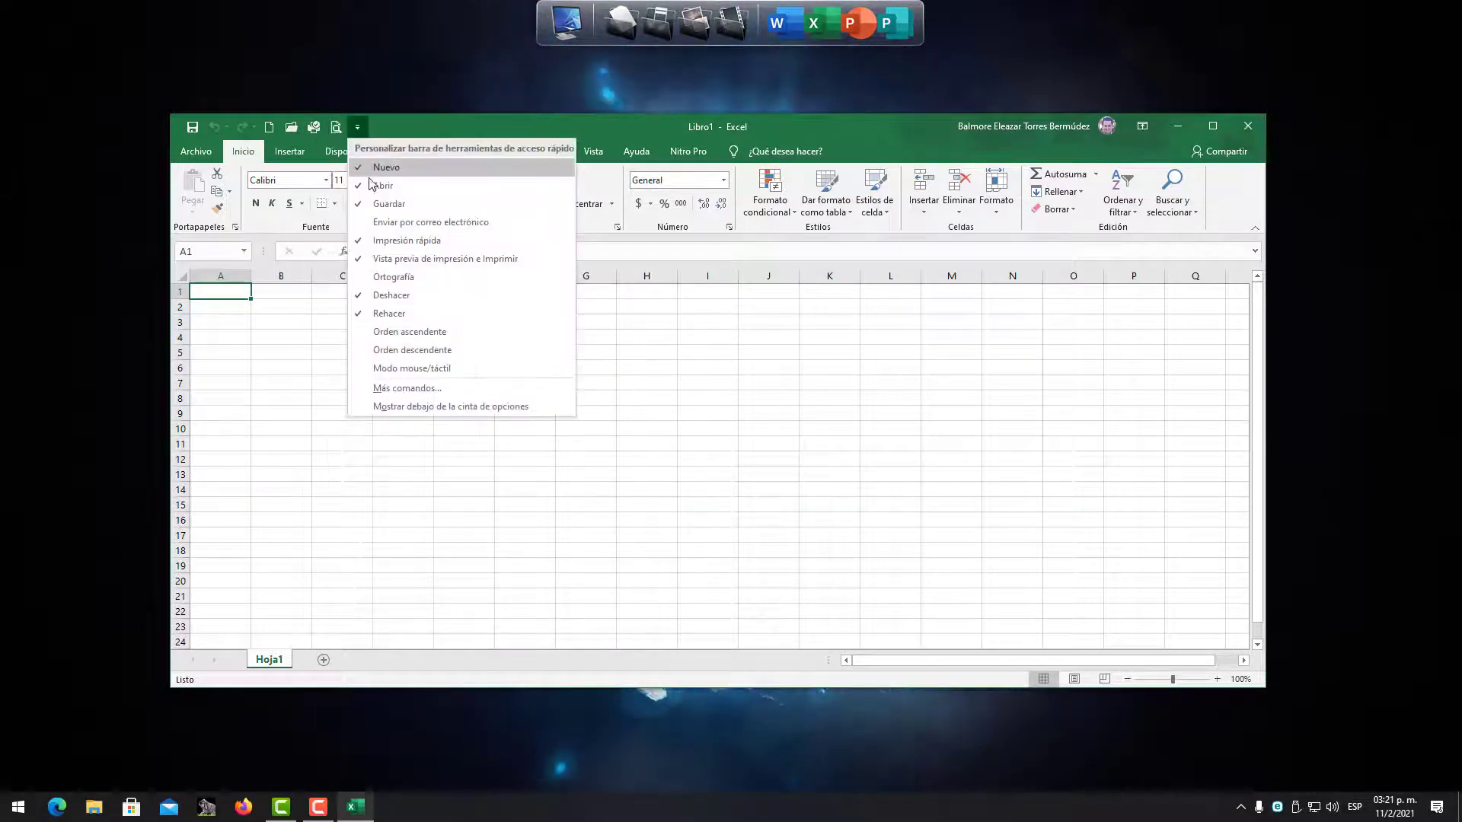
left_click(374, 279)
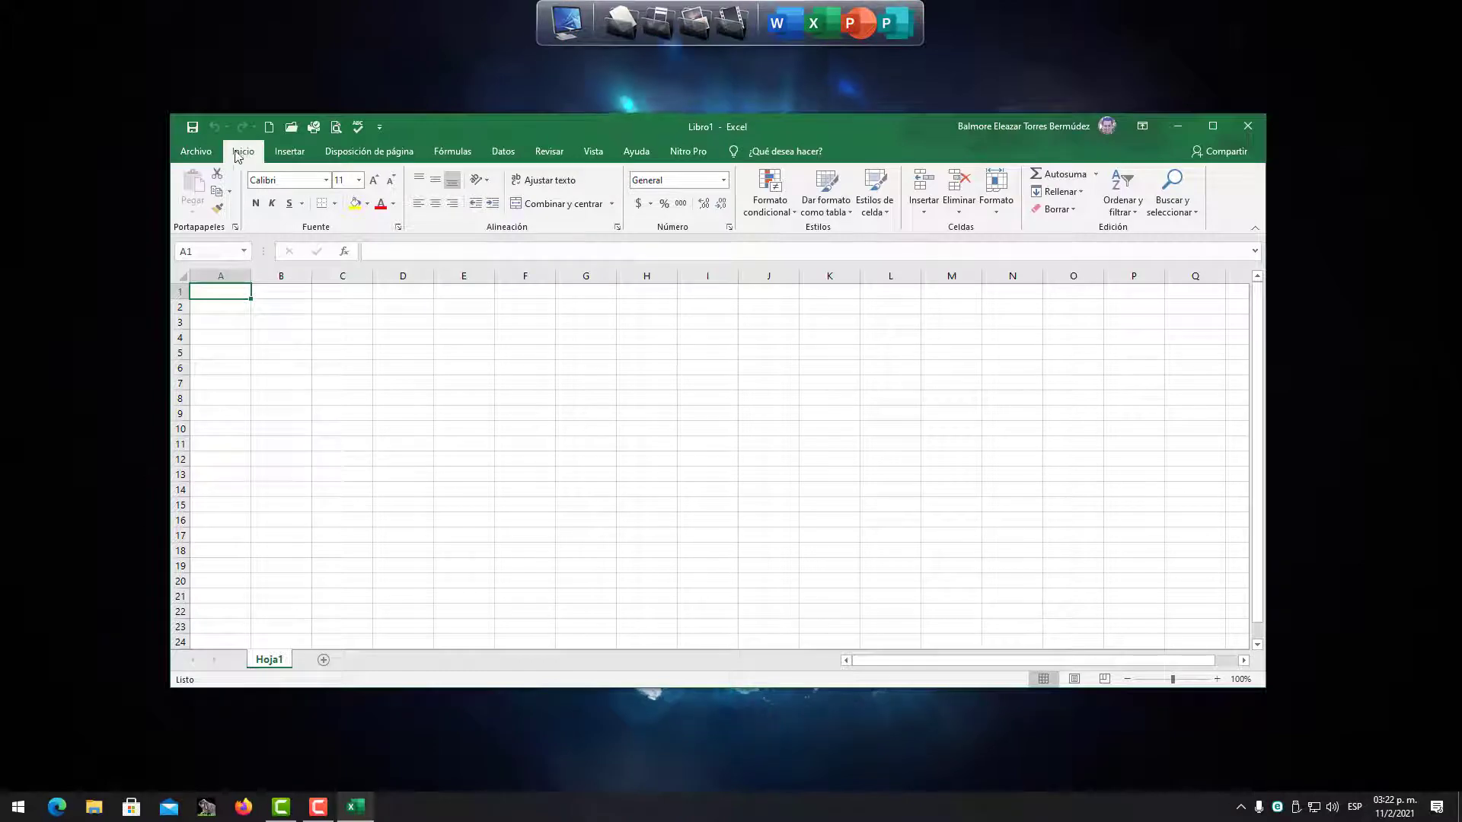
left_click(203, 151)
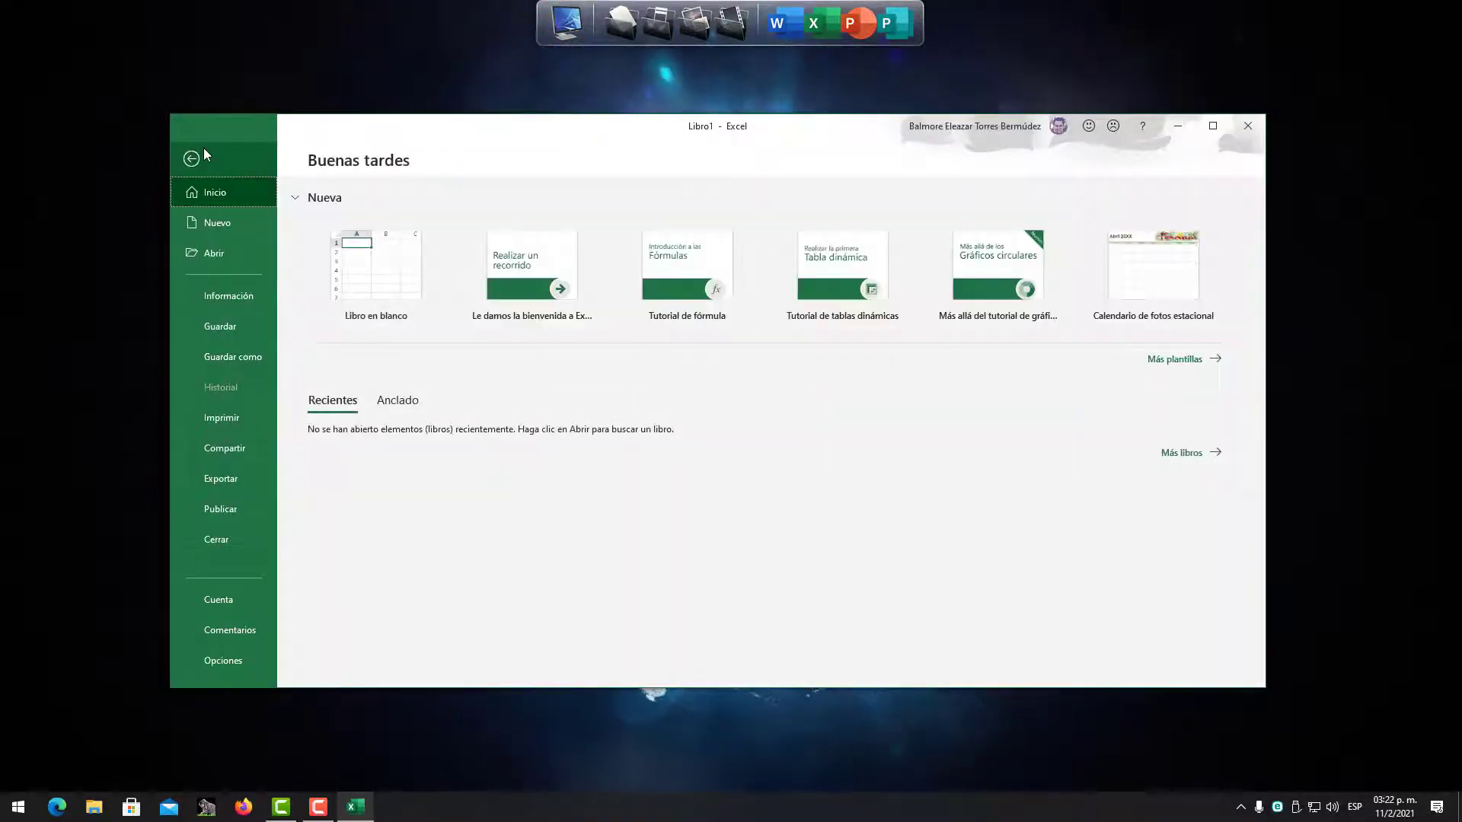
left_click(203, 153)
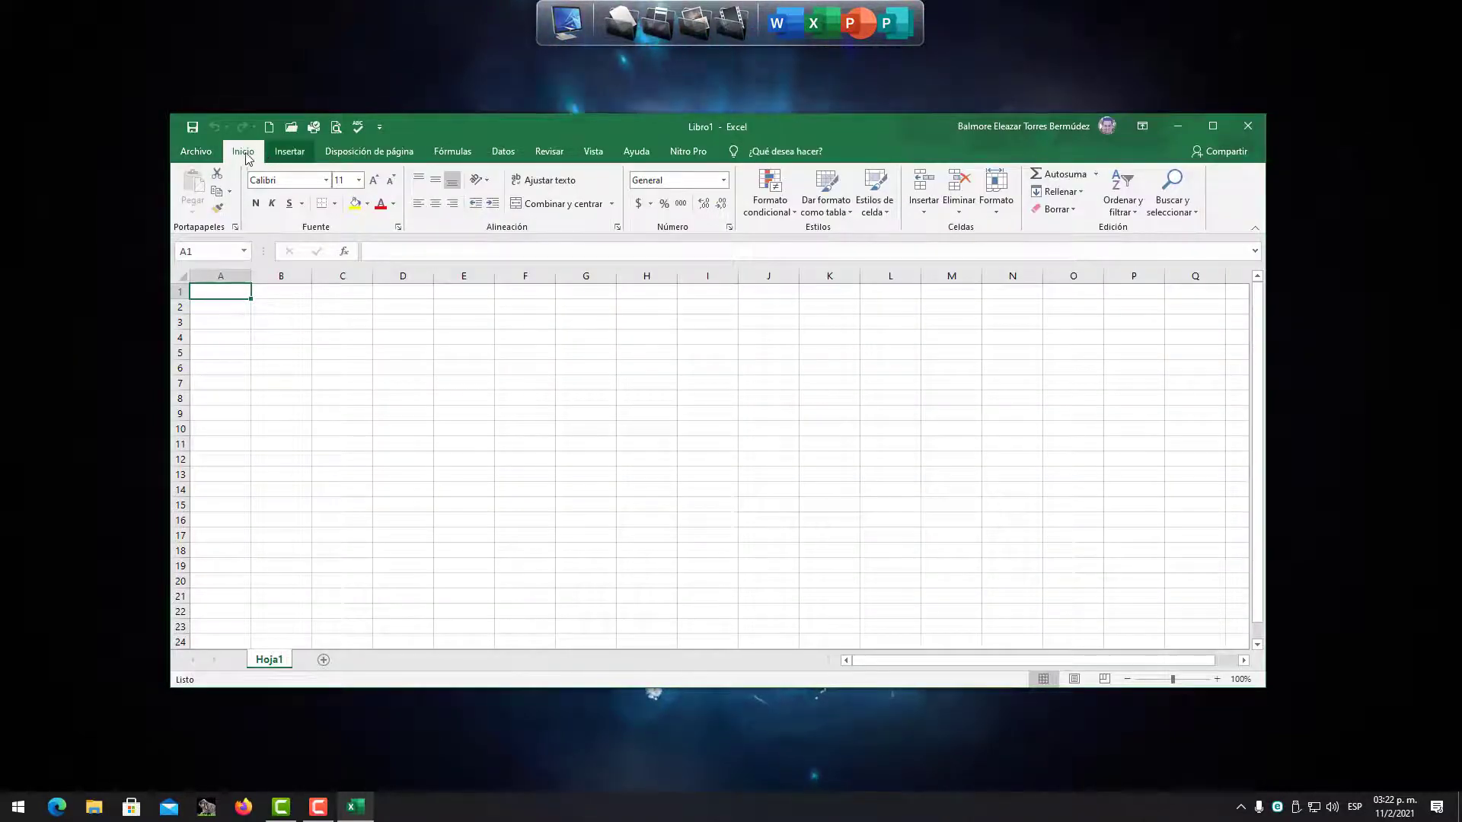
left_click(283, 155)
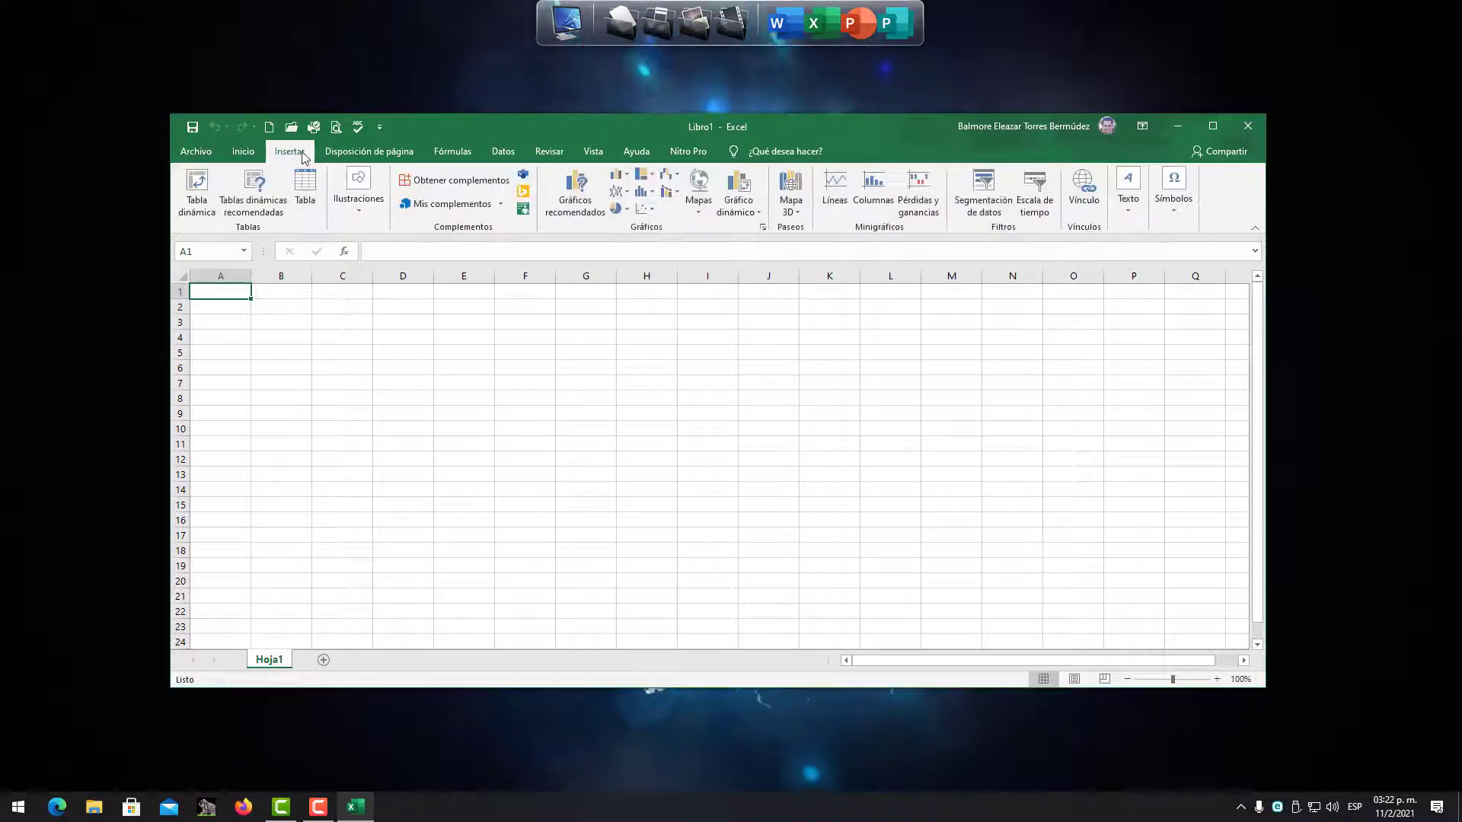
left_click(354, 156)
left_click(449, 151)
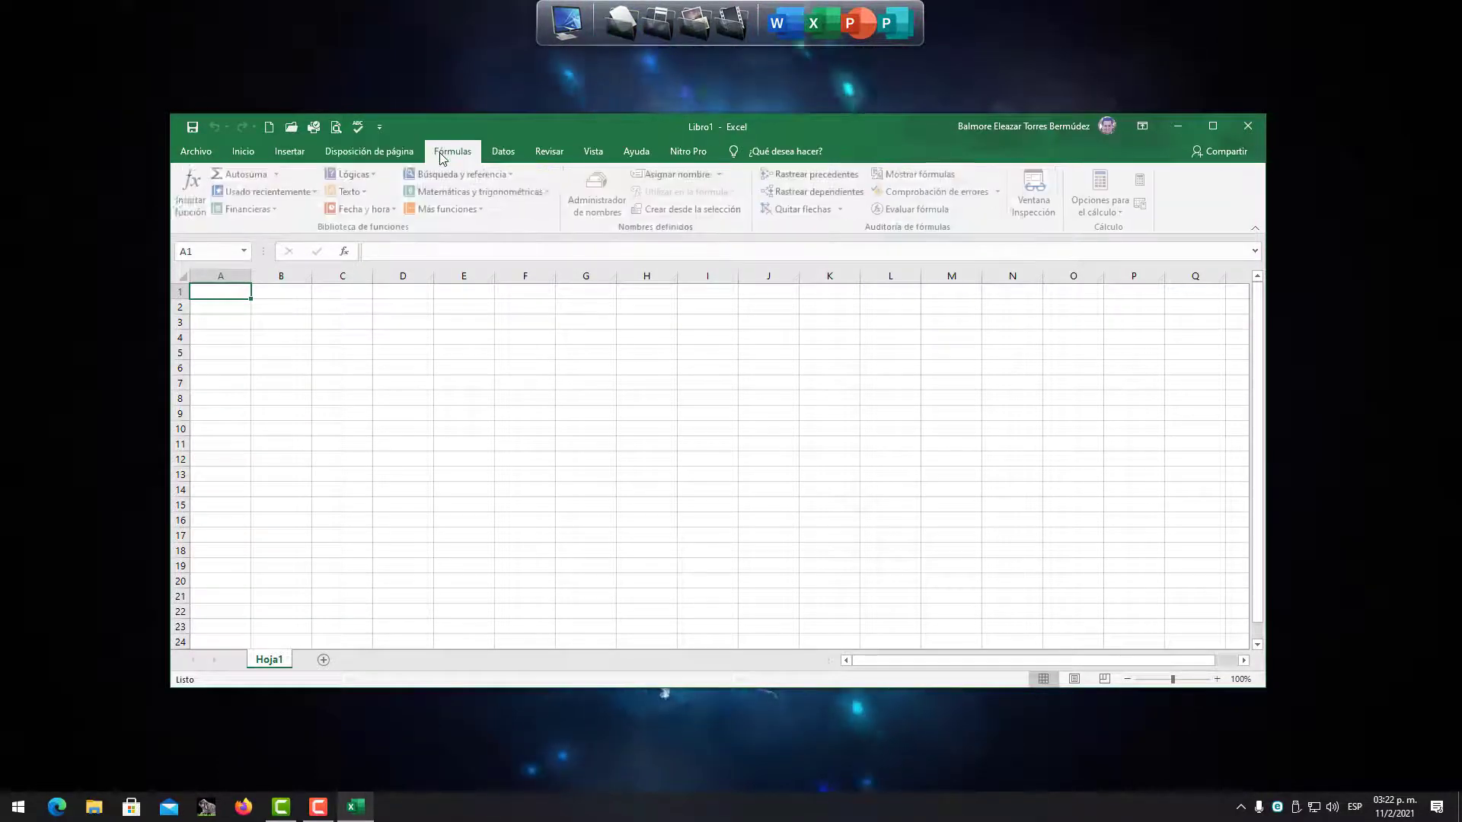
left_click(504, 152)
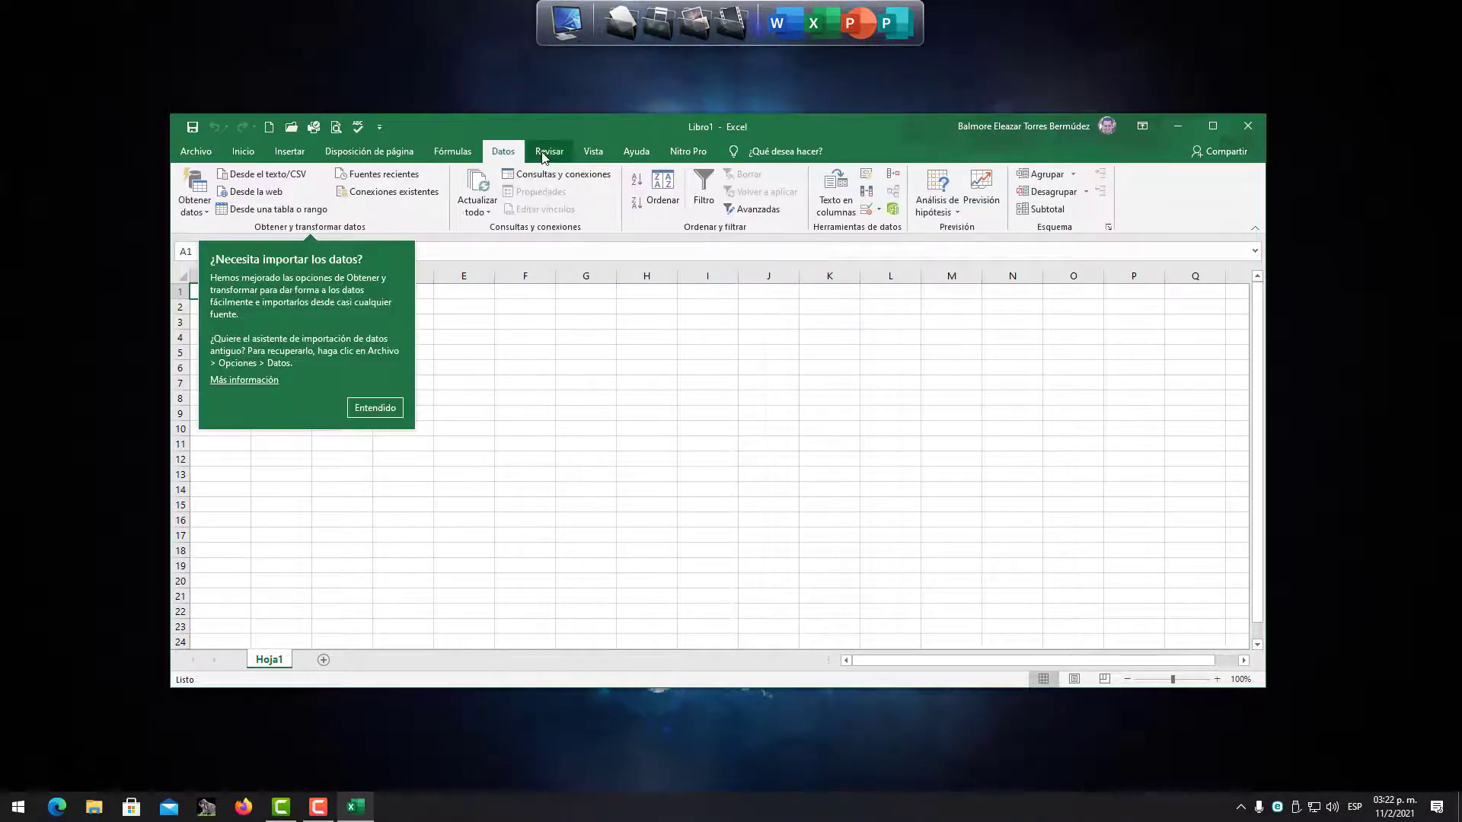
left_click(545, 154)
left_click(593, 153)
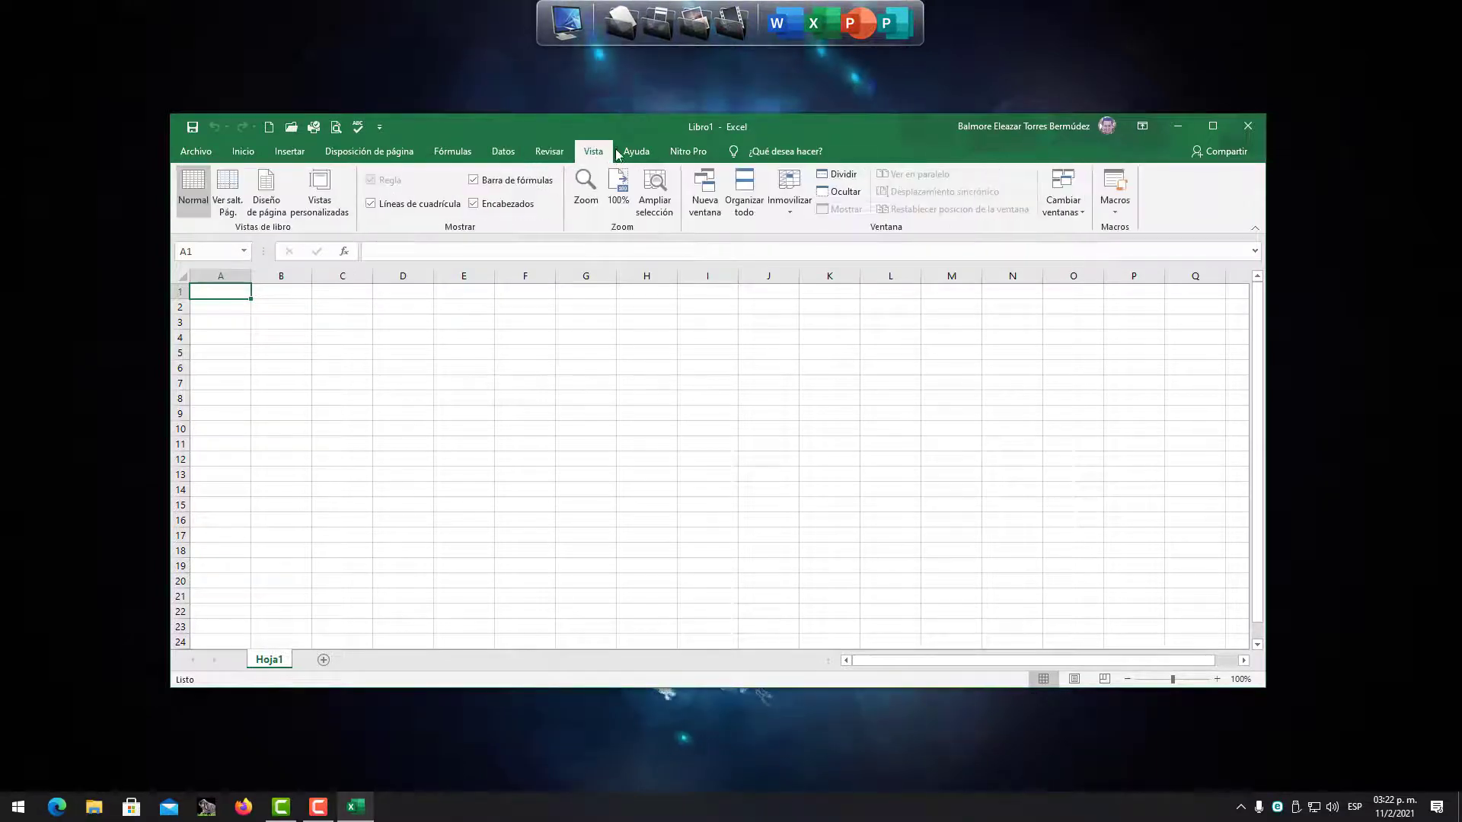
left_click(636, 153)
left_click(674, 155)
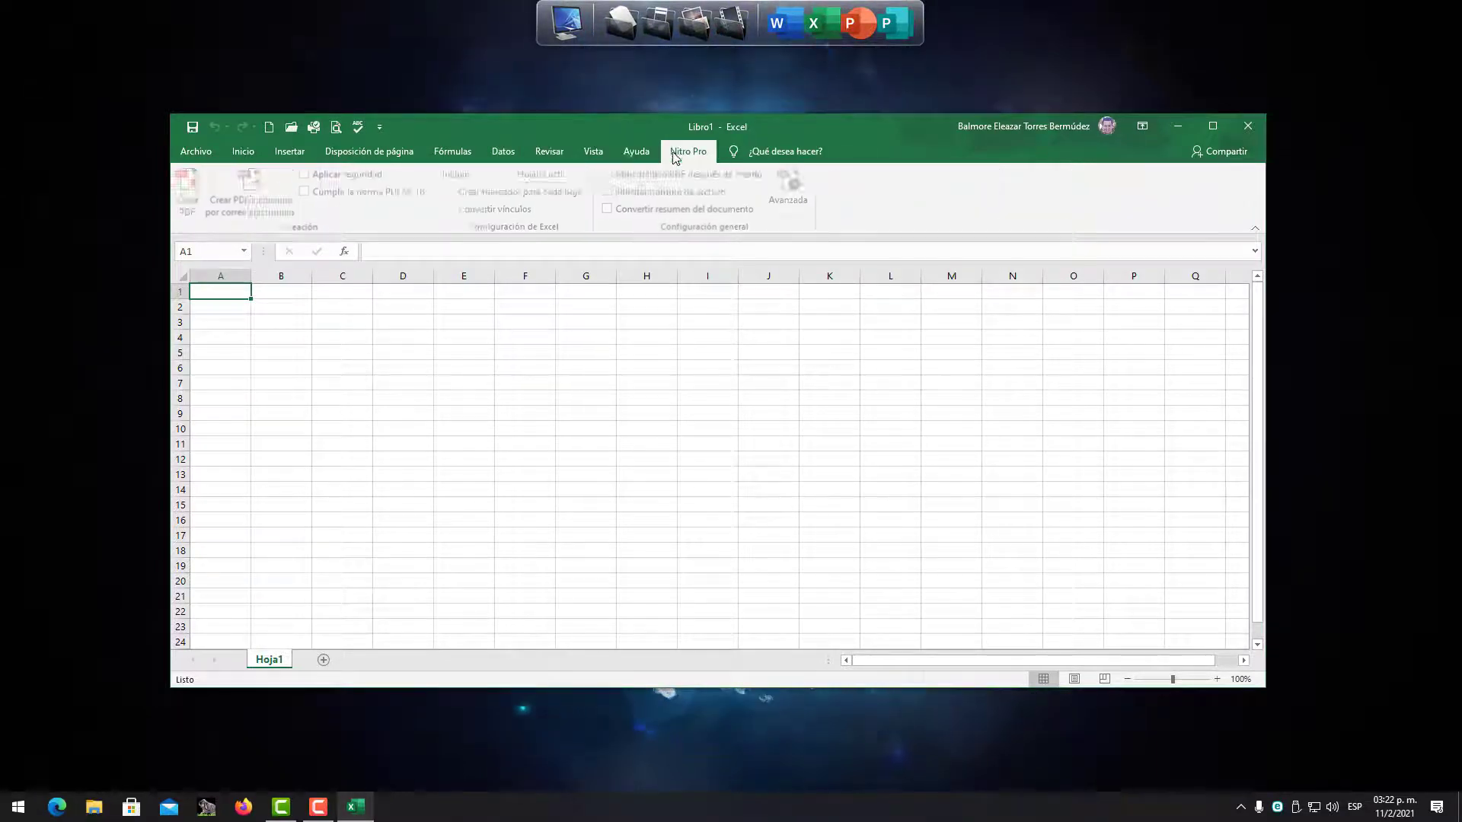
left_click(245, 153)
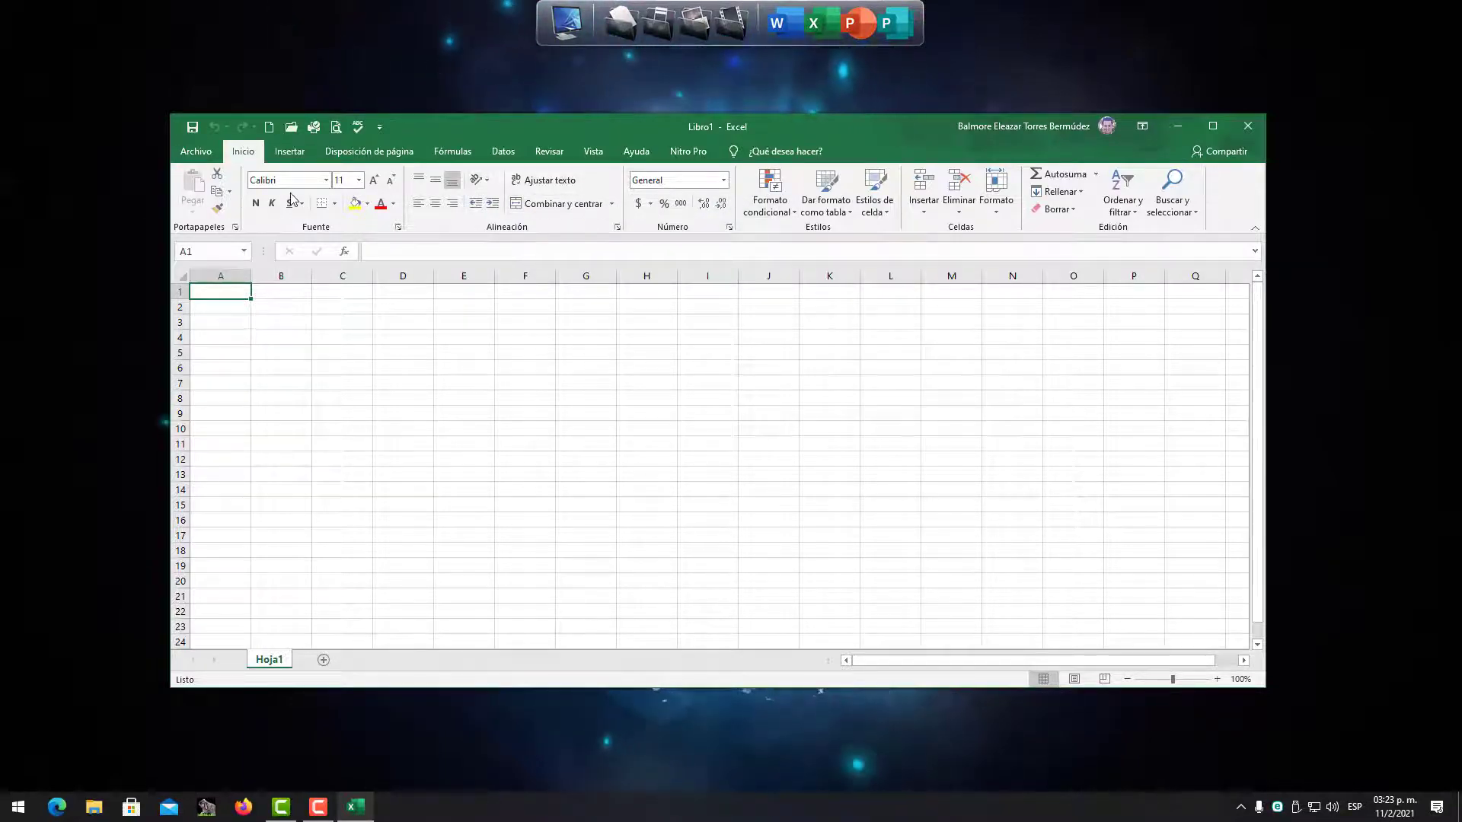
left_click(418, 204)
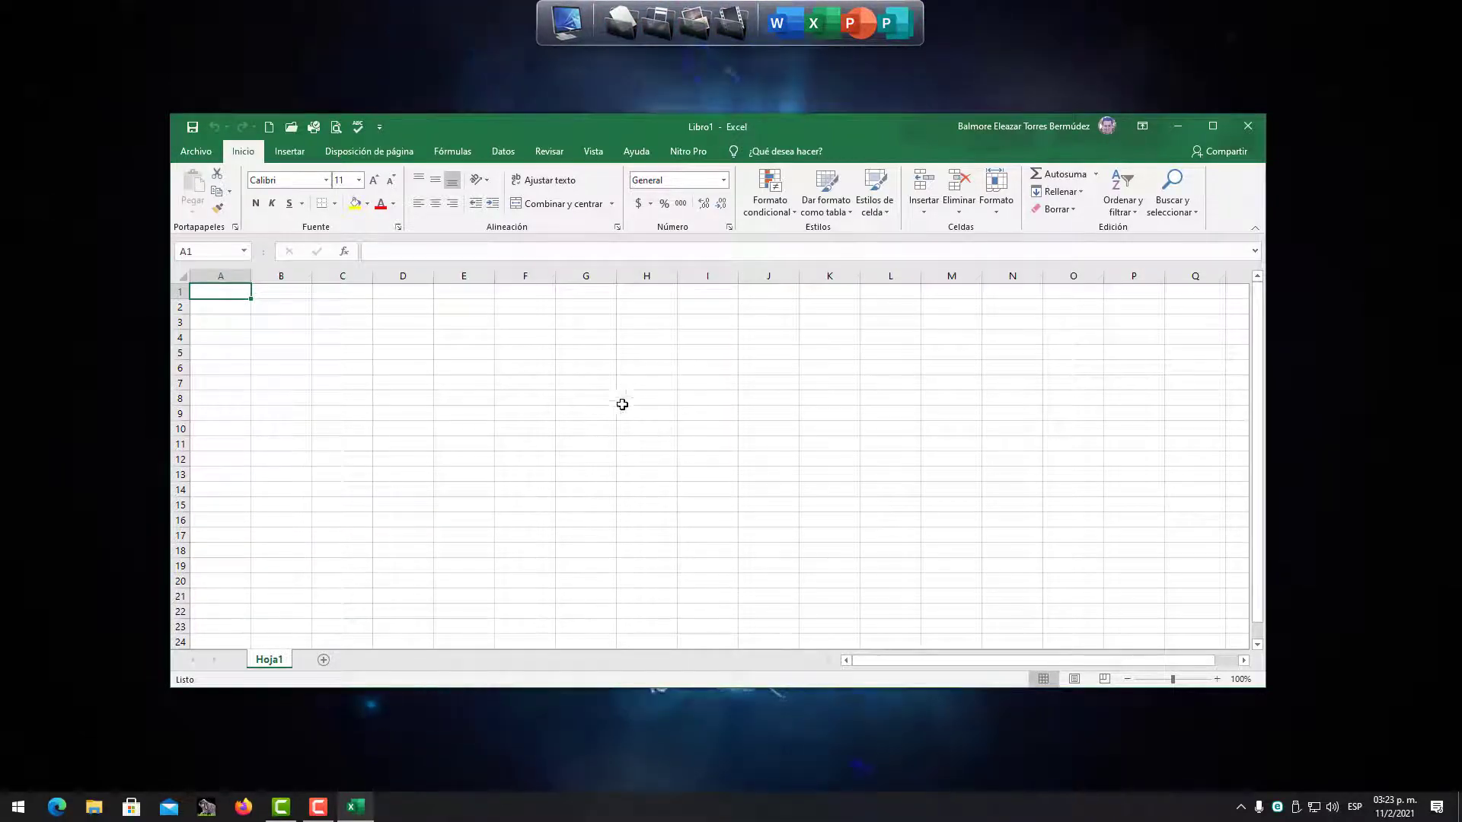
left_click(652, 368)
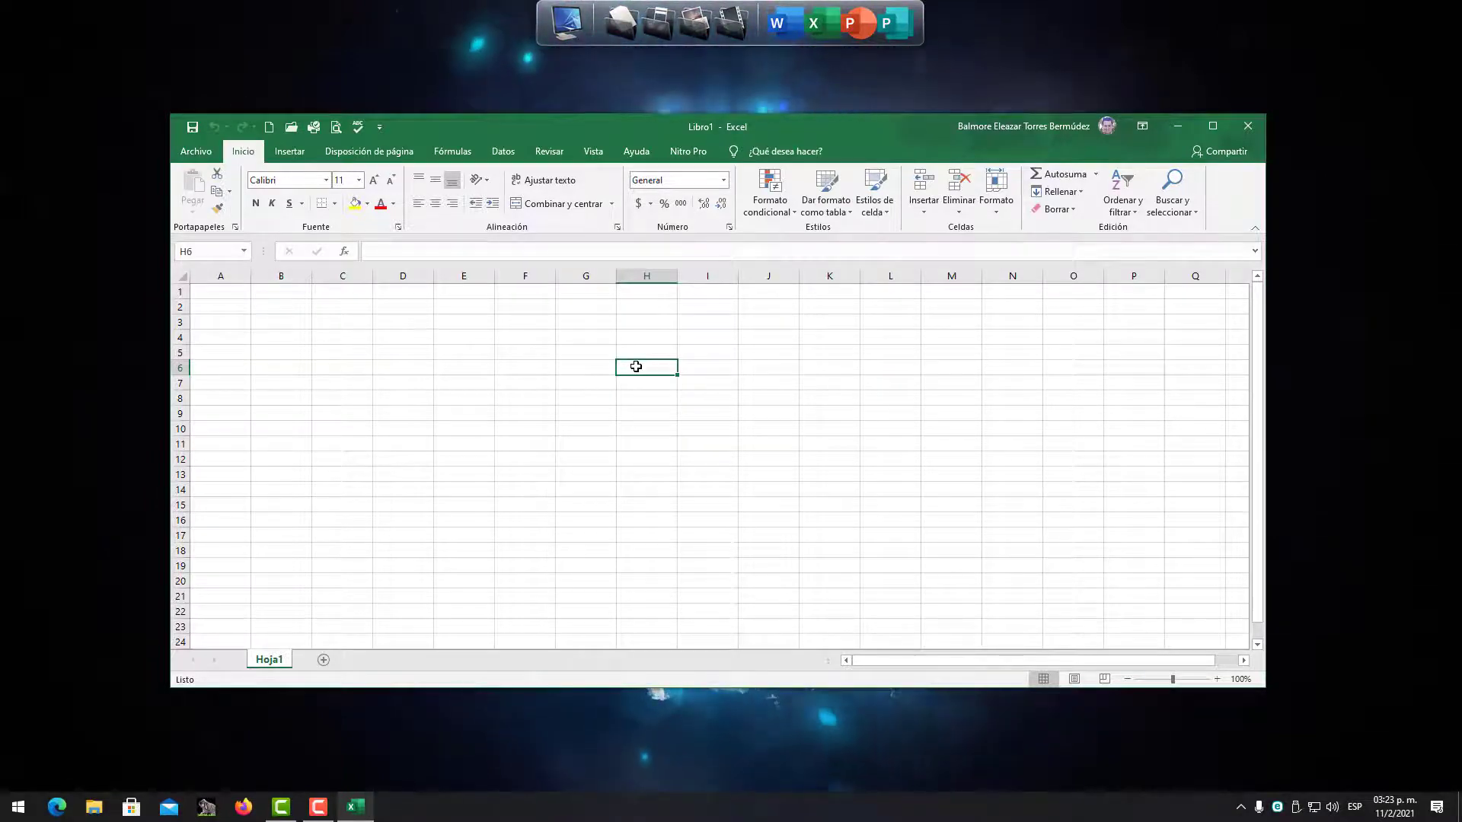
left_click(582, 340)
left_click(508, 340)
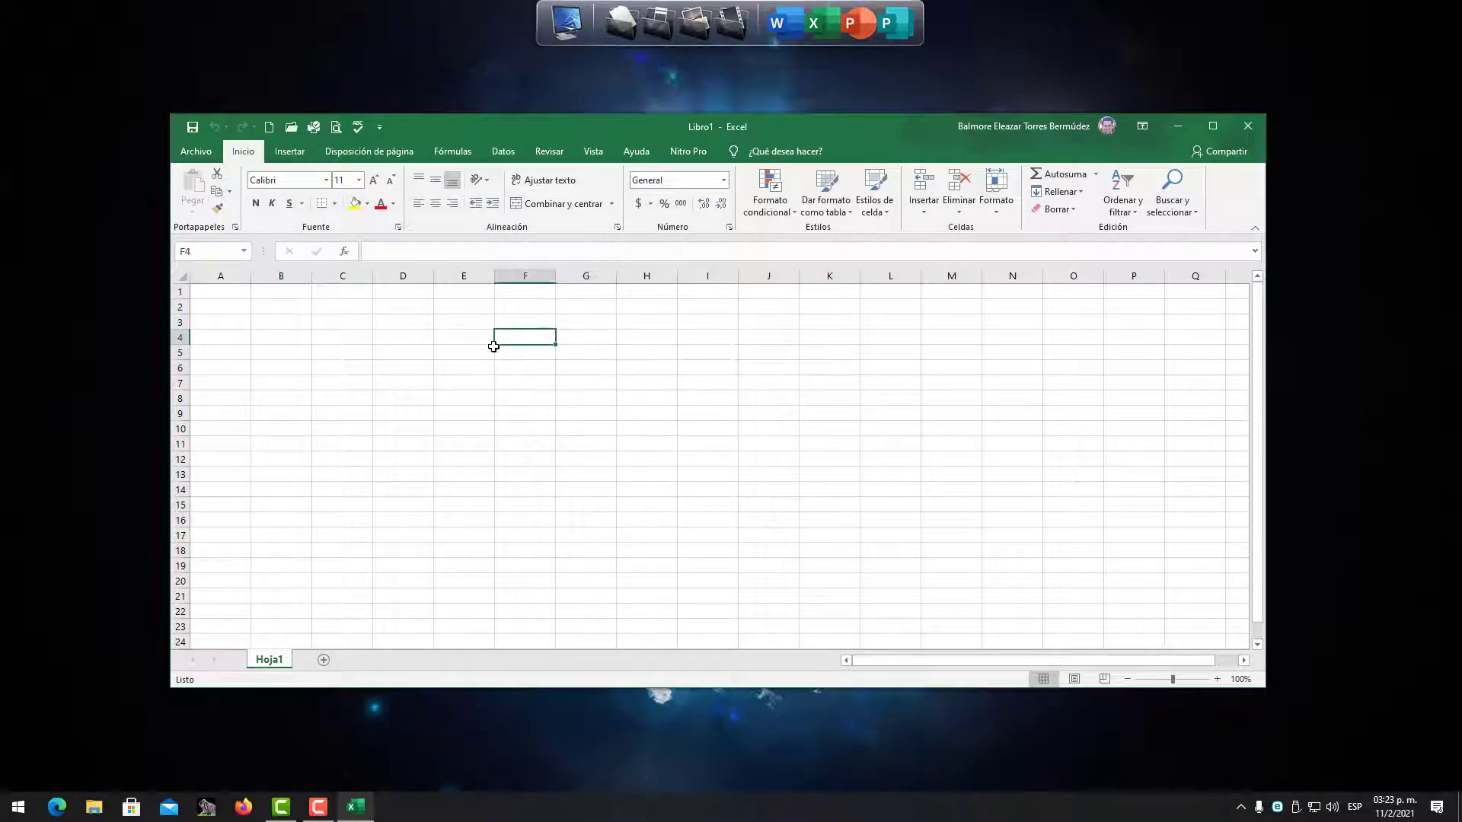
left_click(407, 365)
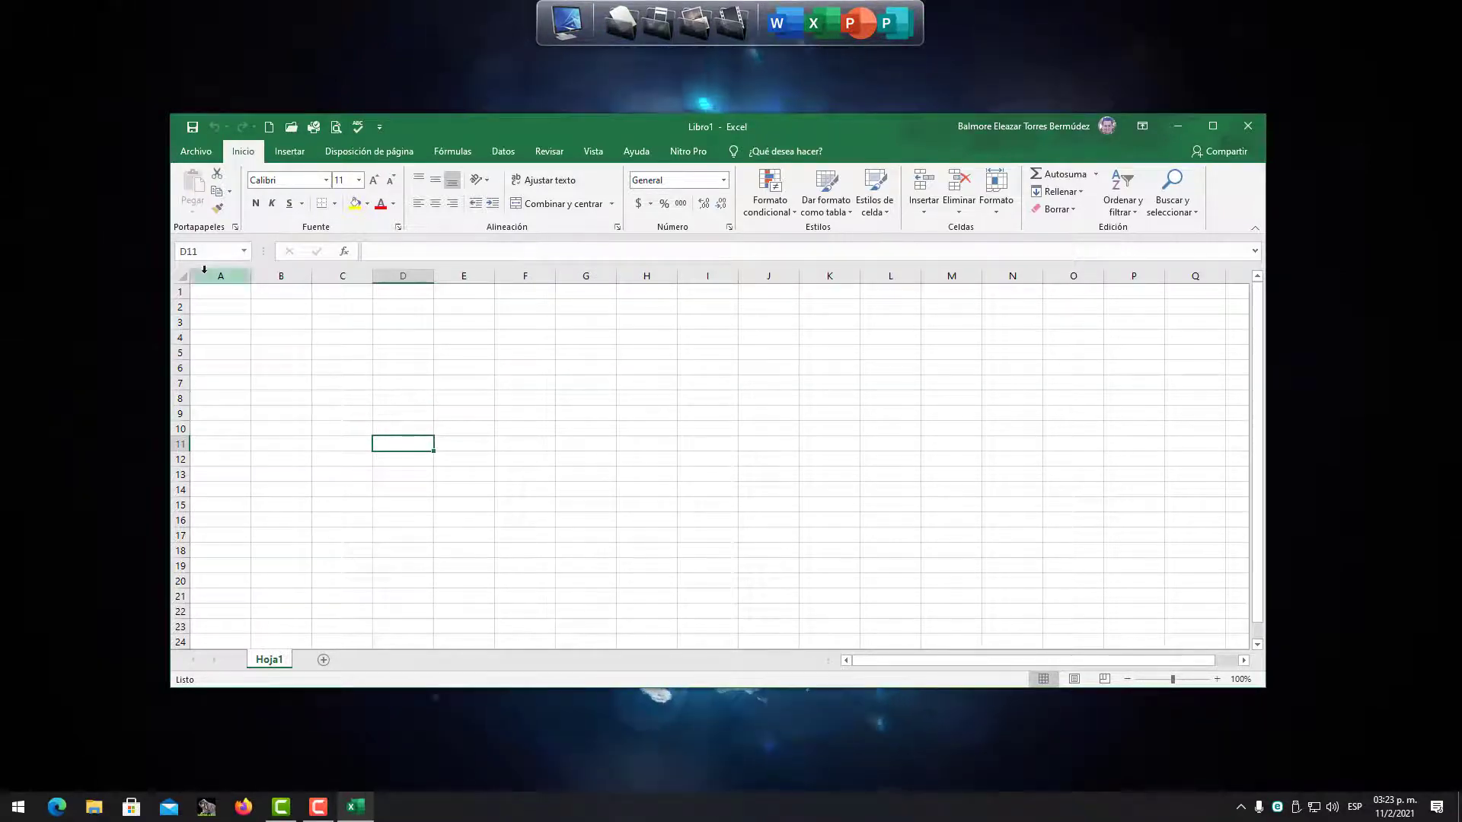
left_click(828, 488)
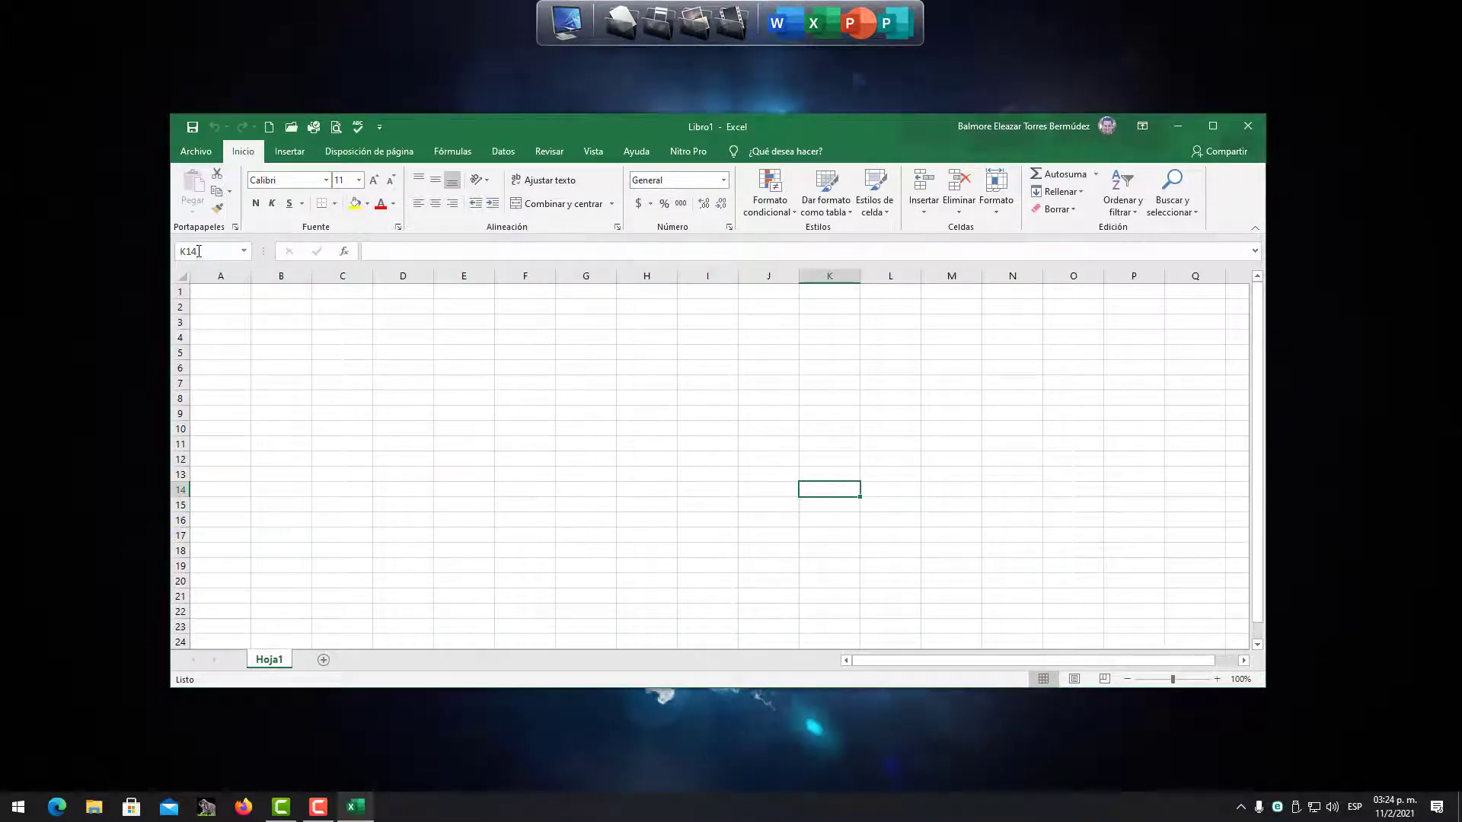
left_click(413, 446)
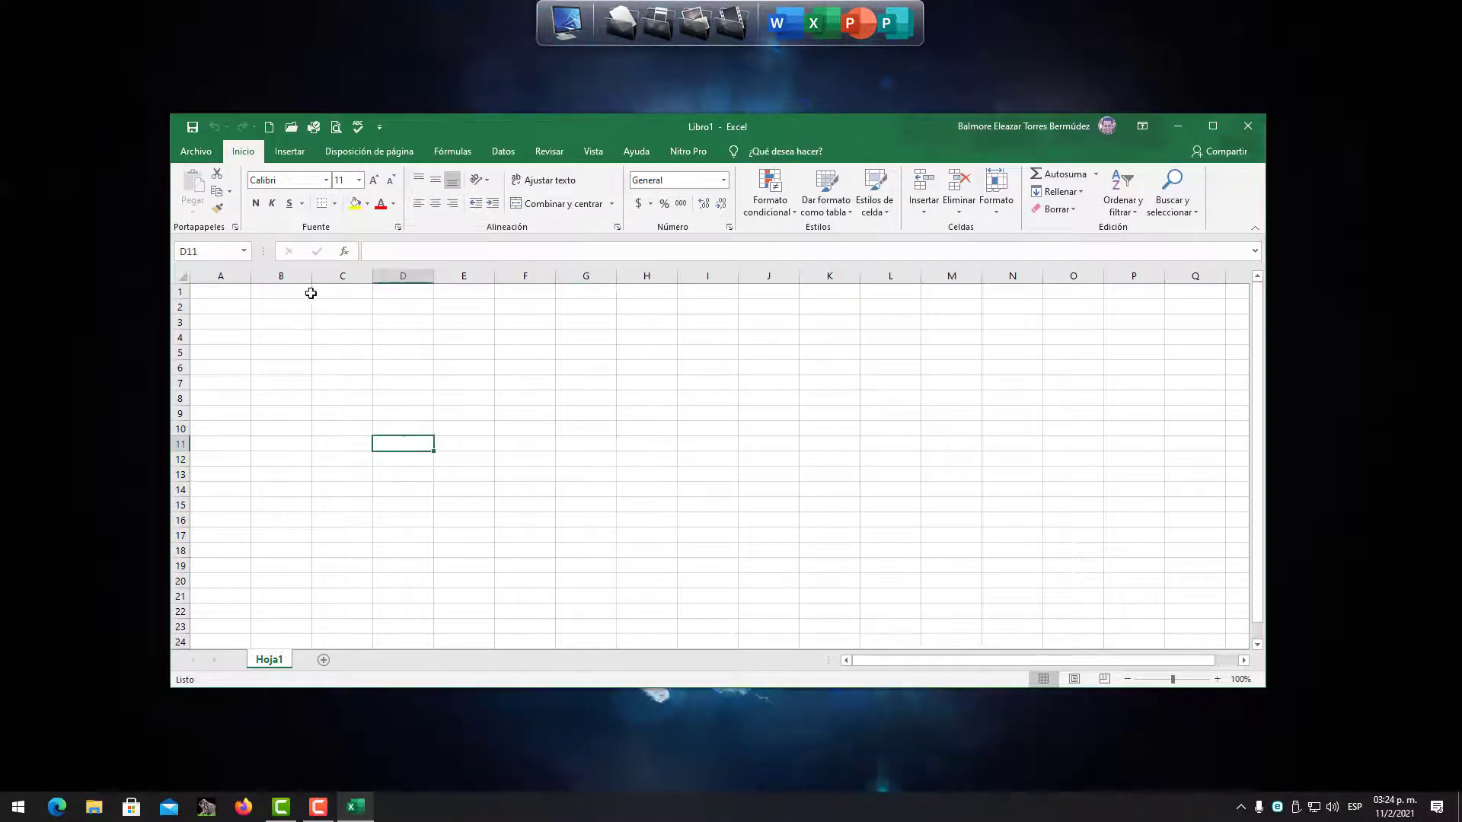
left_click(340, 295)
left_click(220, 289)
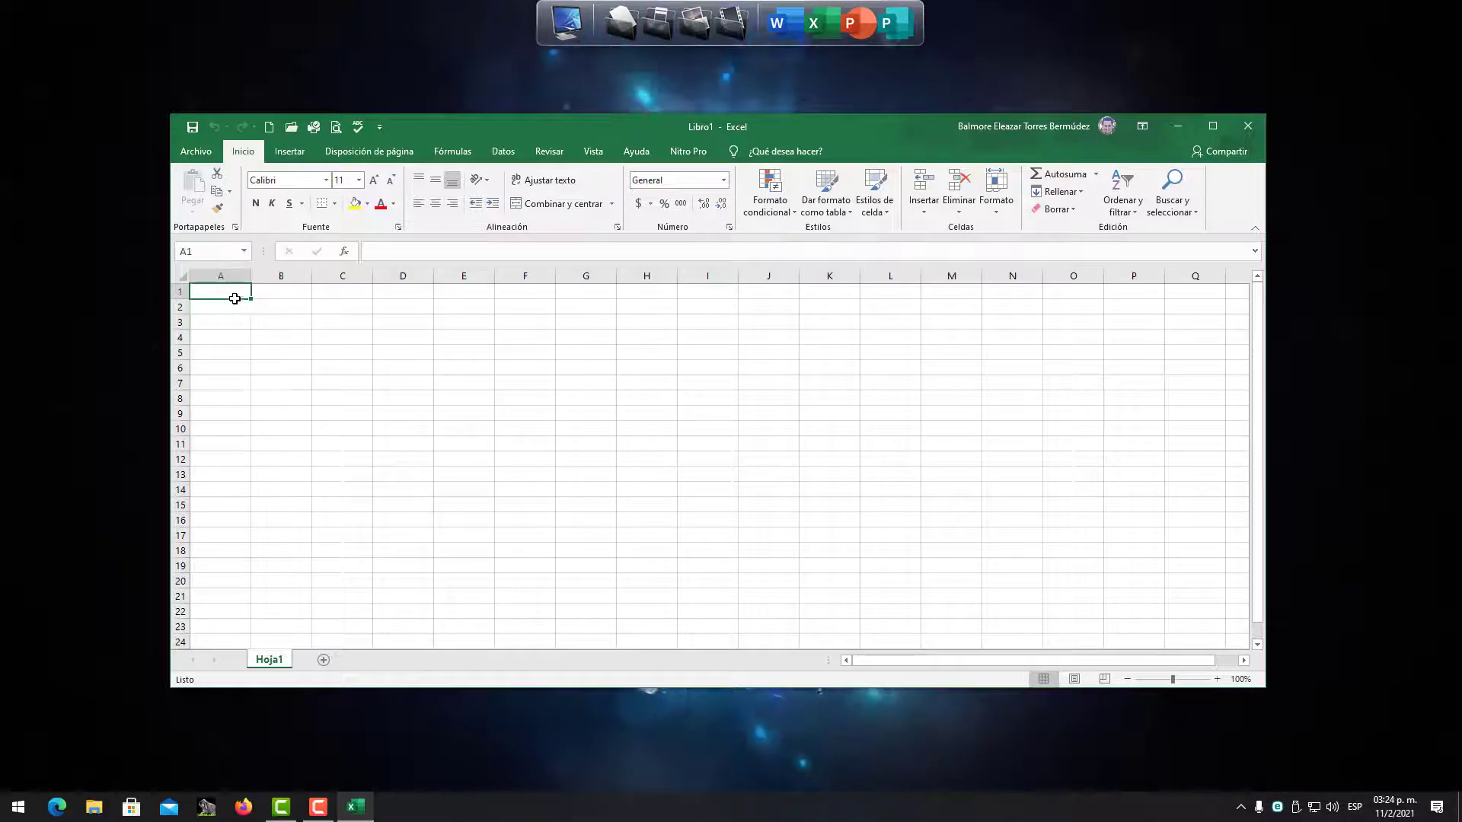
left_click(591, 613)
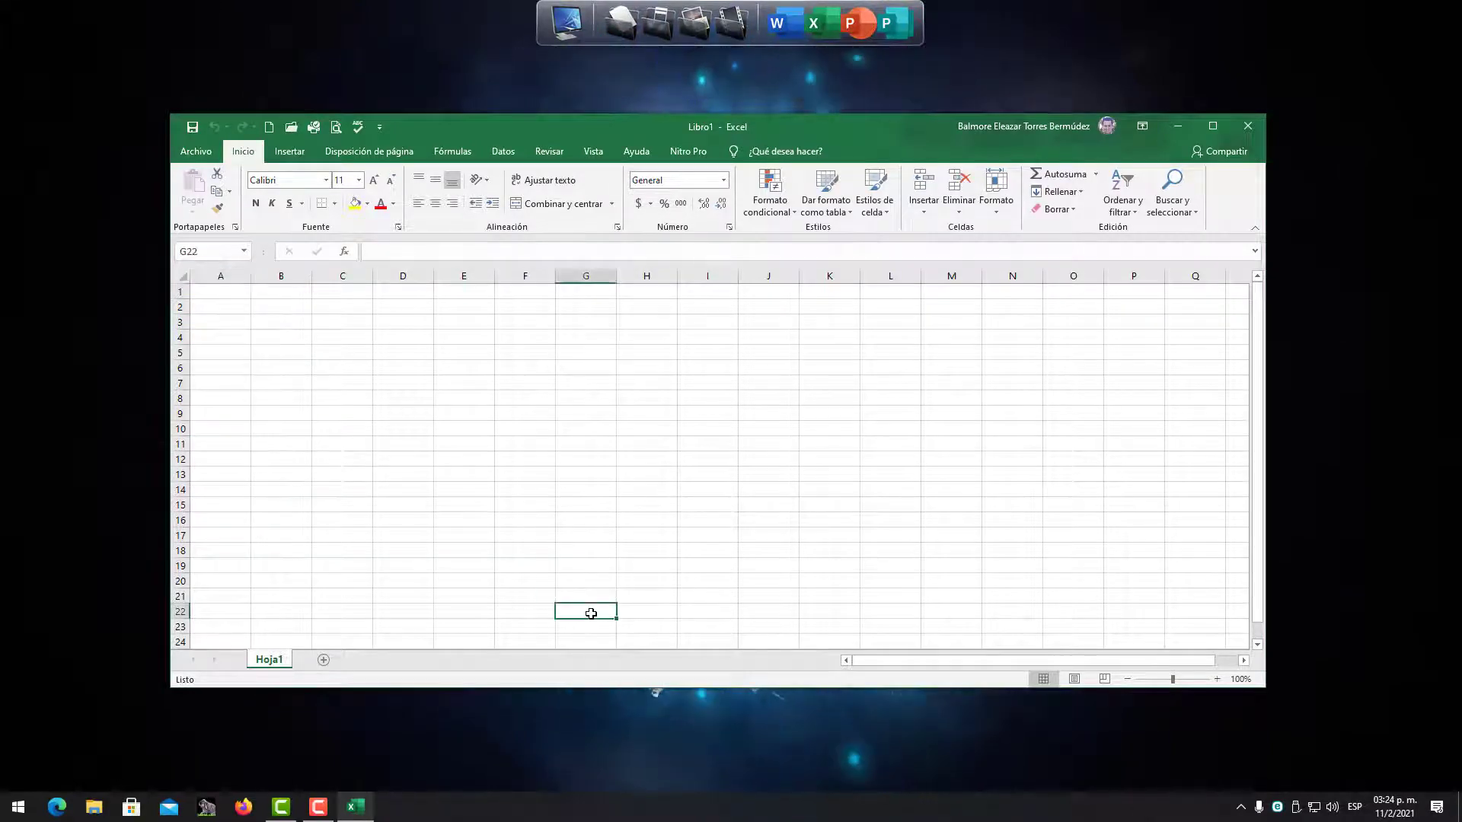
left_click(710, 368)
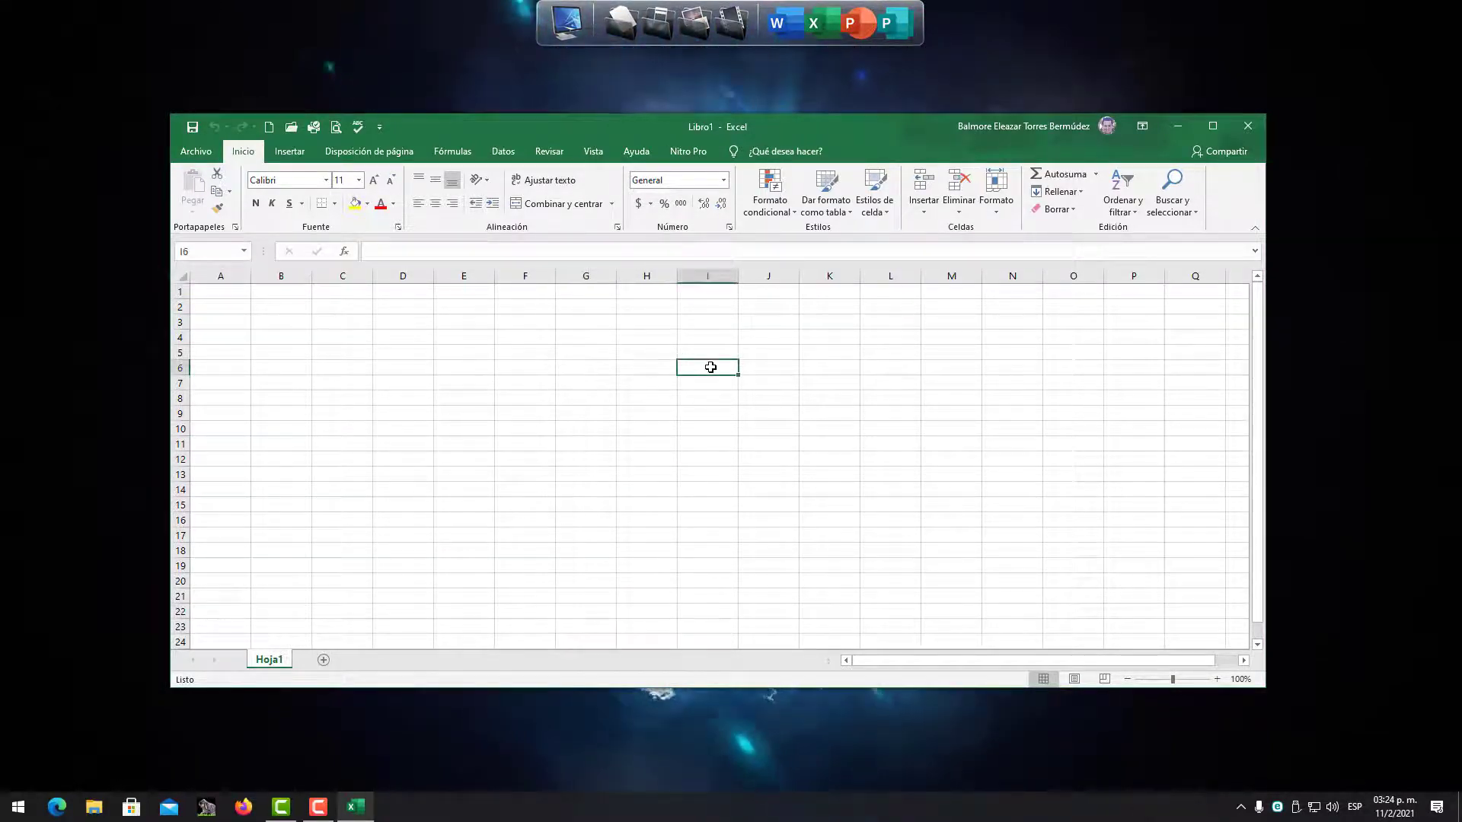
left_click(405, 366)
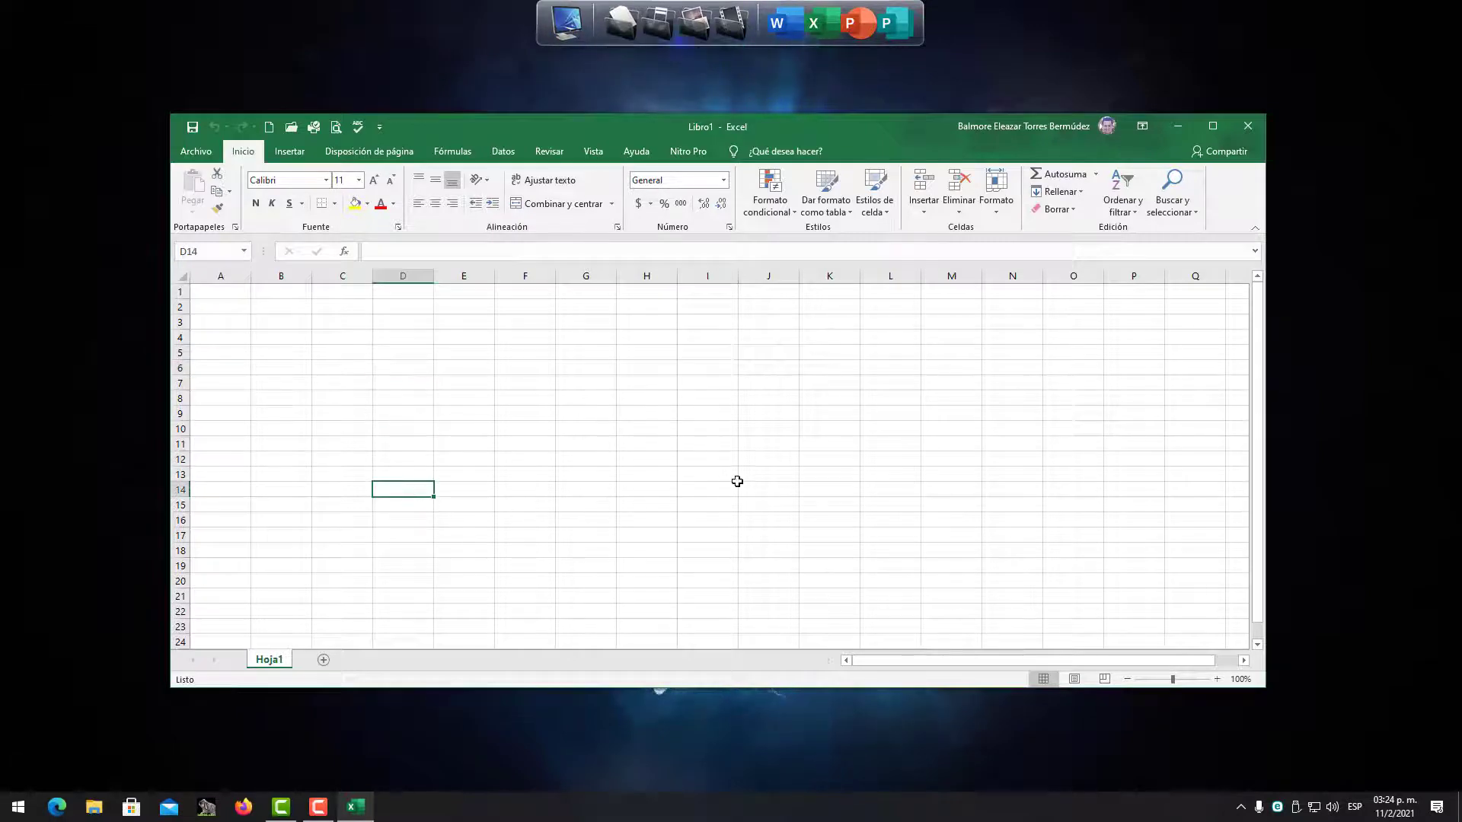
left_click(765, 521)
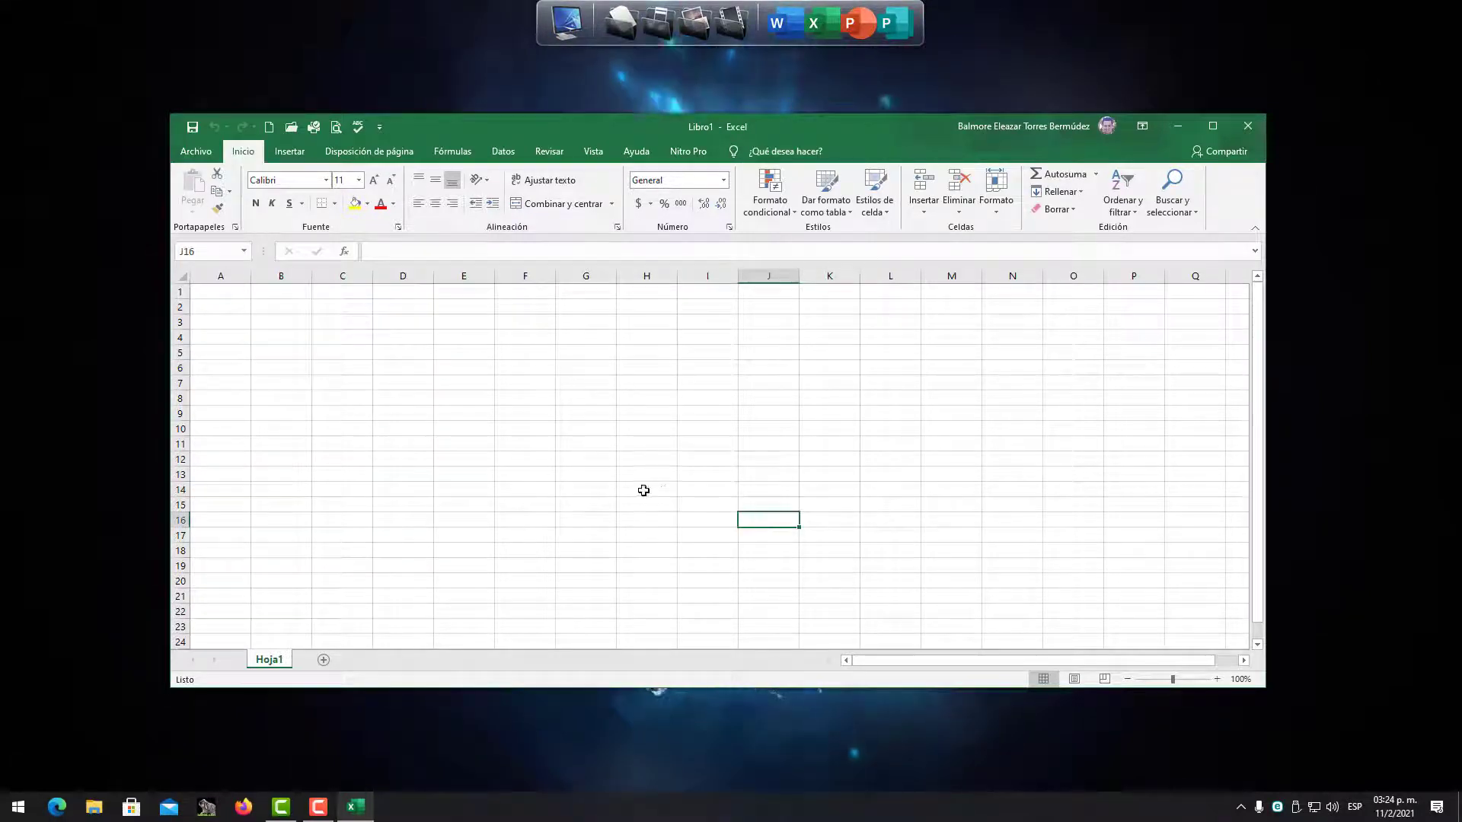
left_click(467, 412)
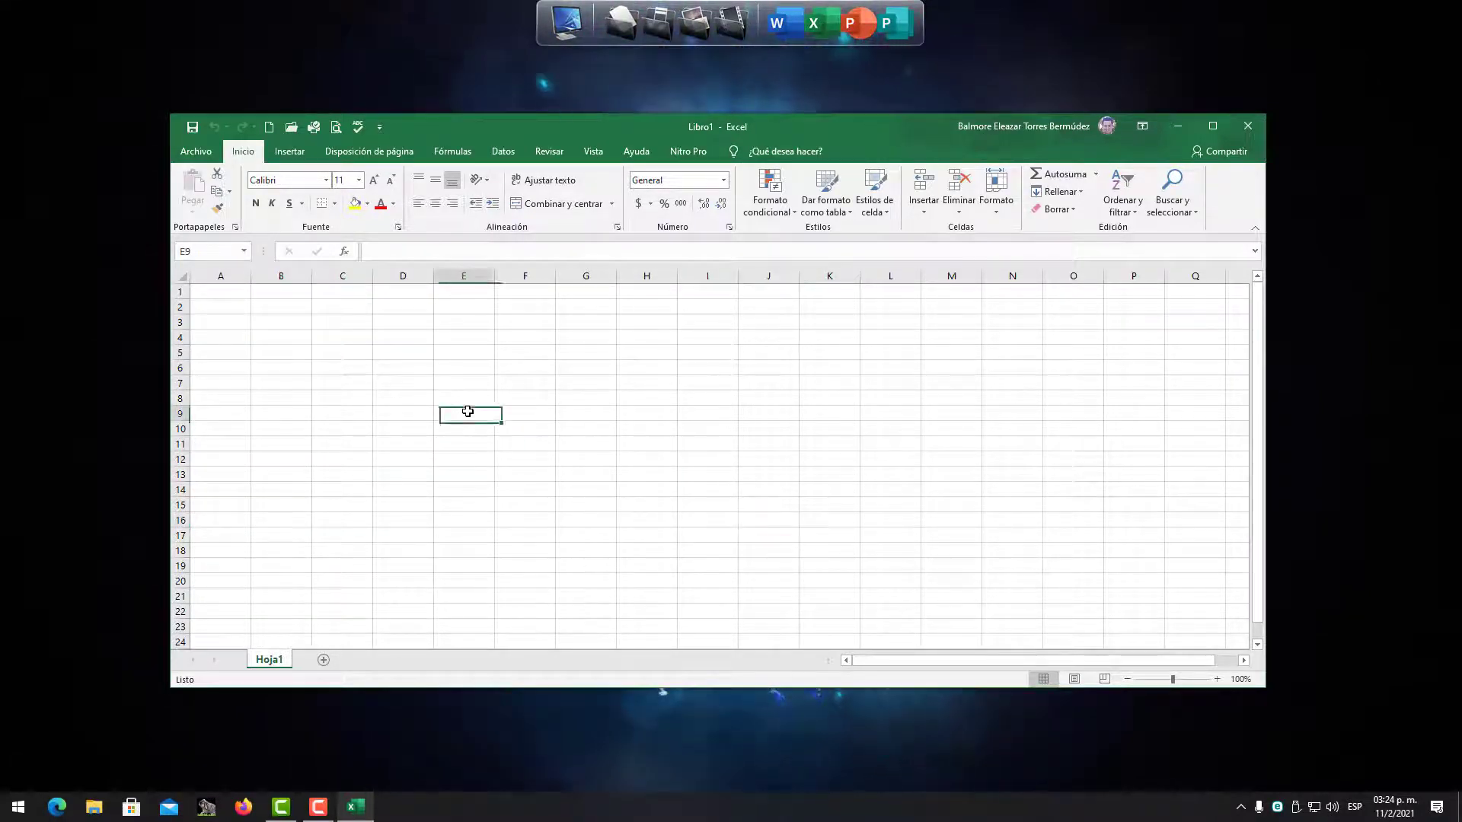
left_click(460, 368)
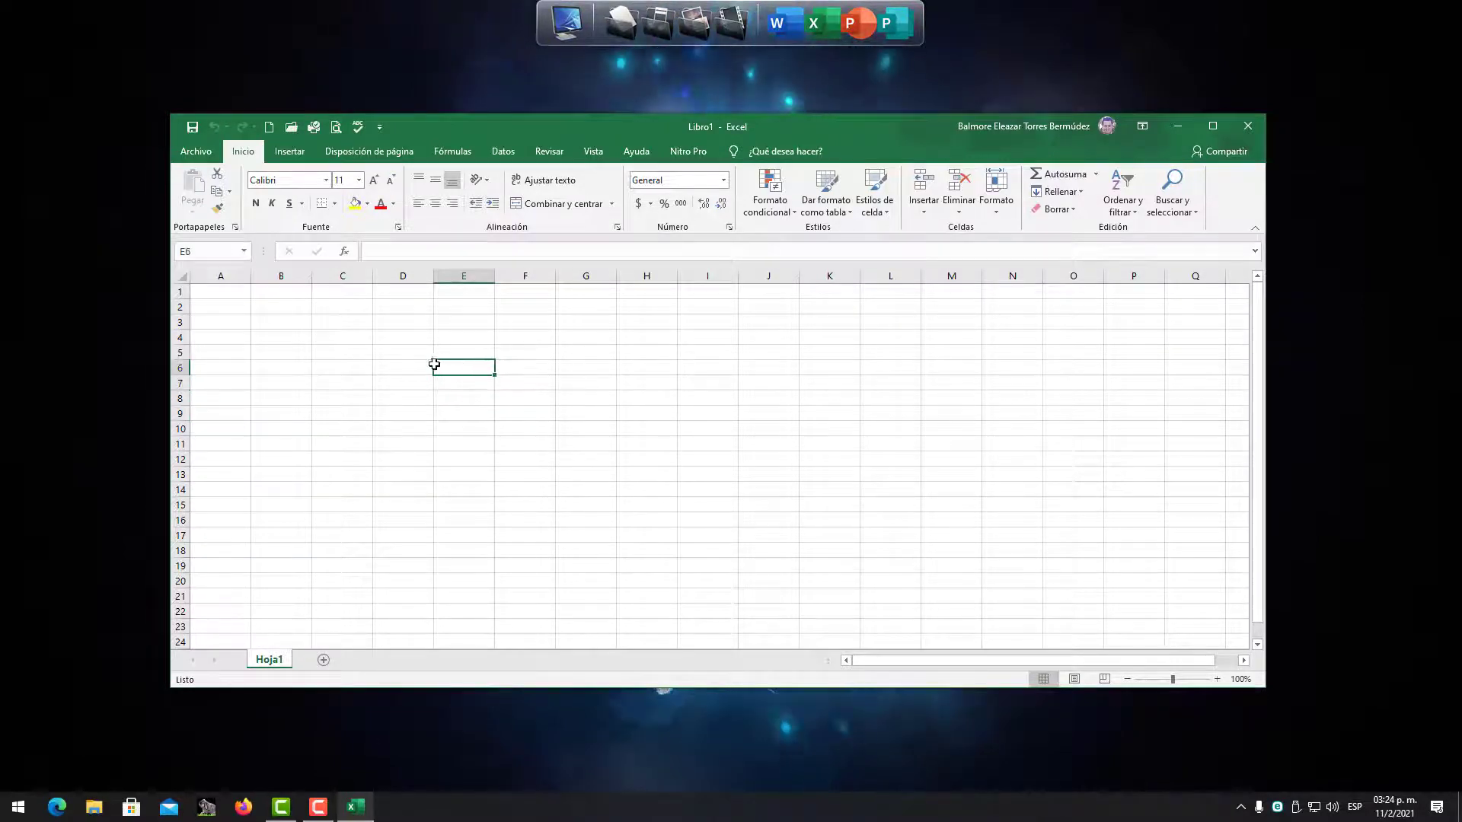
left_click(424, 366)
left_click(445, 397)
left_click(480, 453)
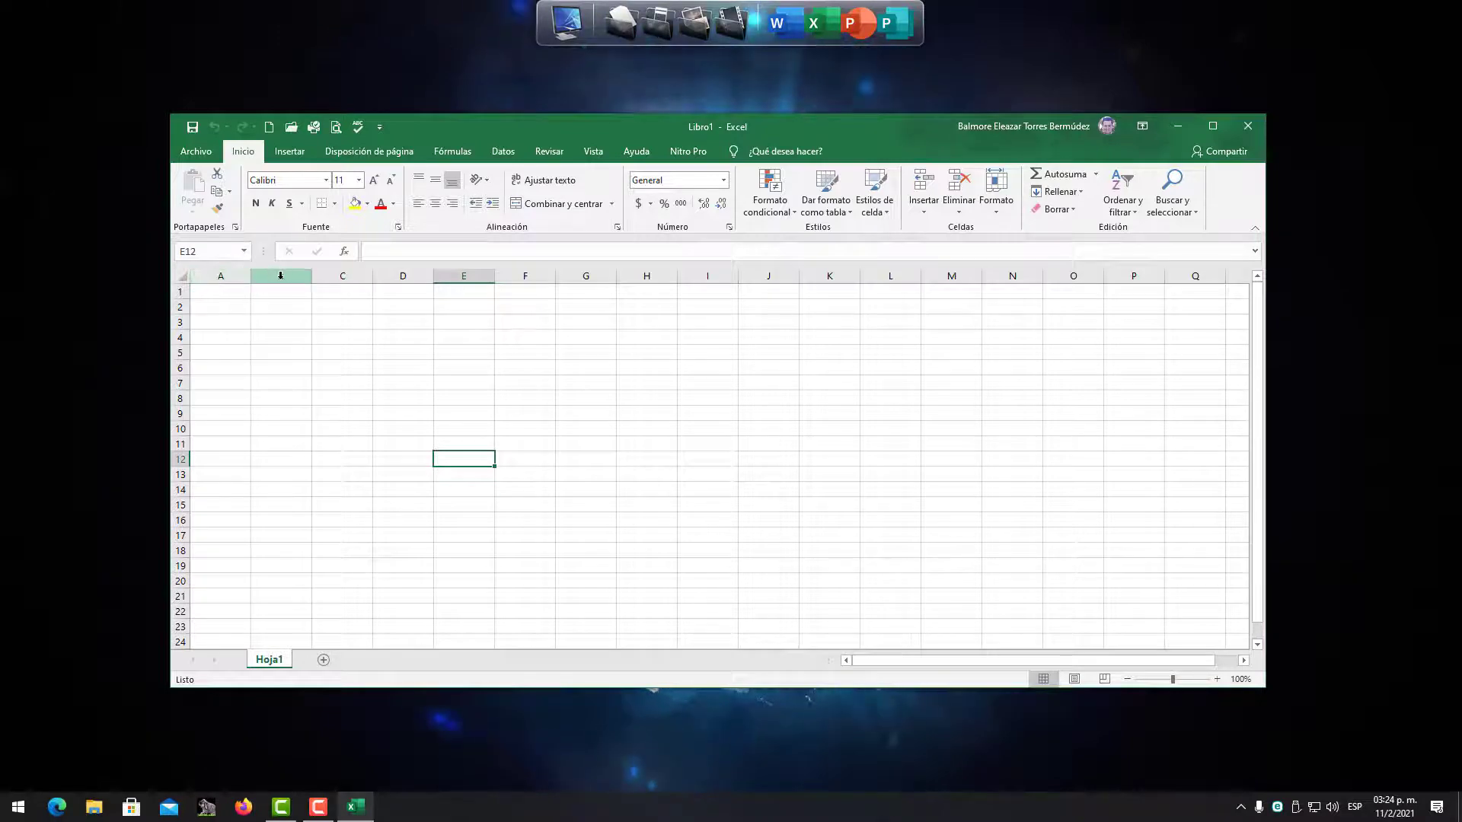
- Select whole columns A, B, C and D in turn on the empty sheet
left_click(238, 277)
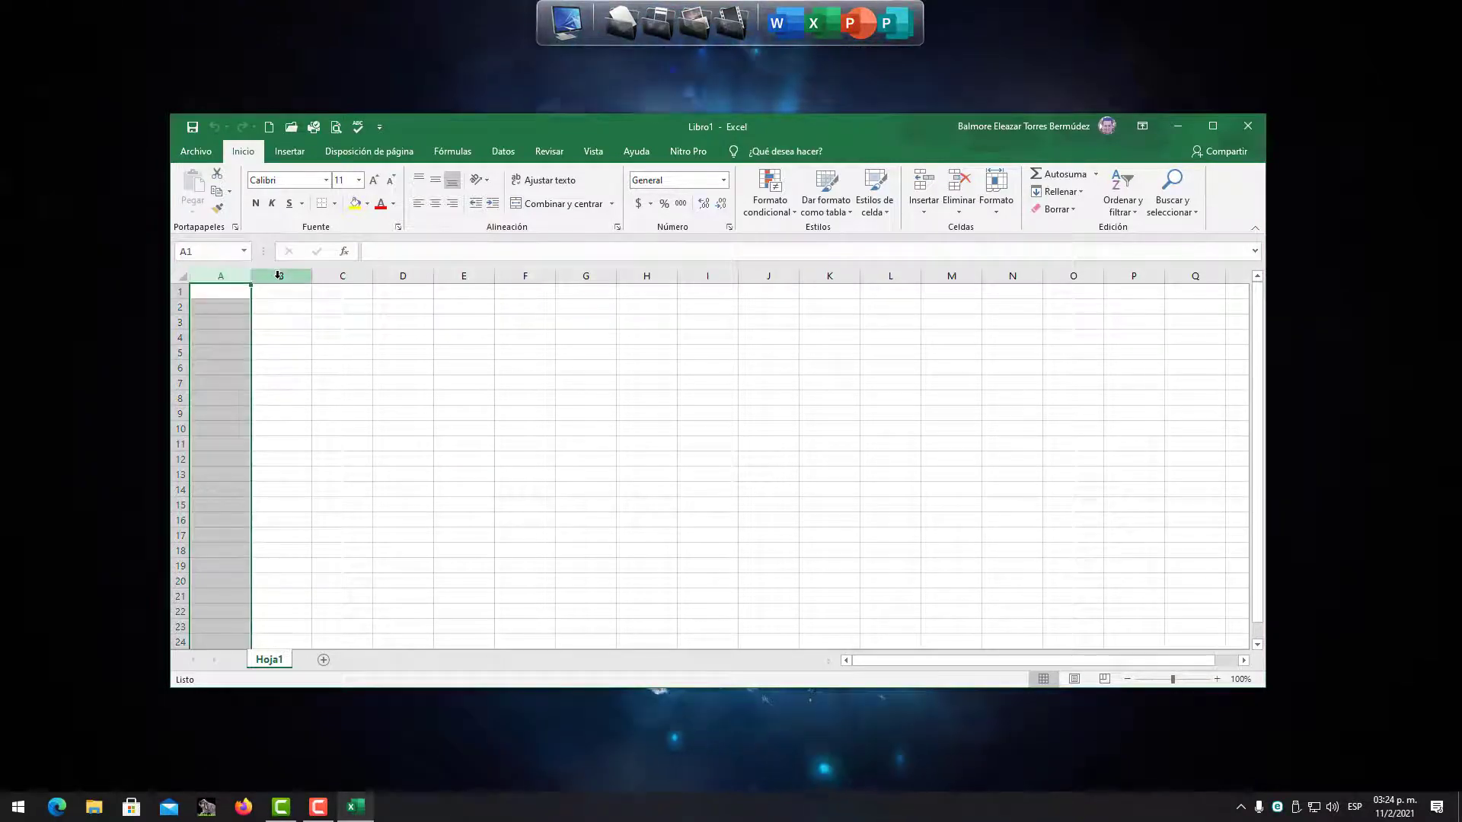
left_click(275, 276)
left_click(343, 276)
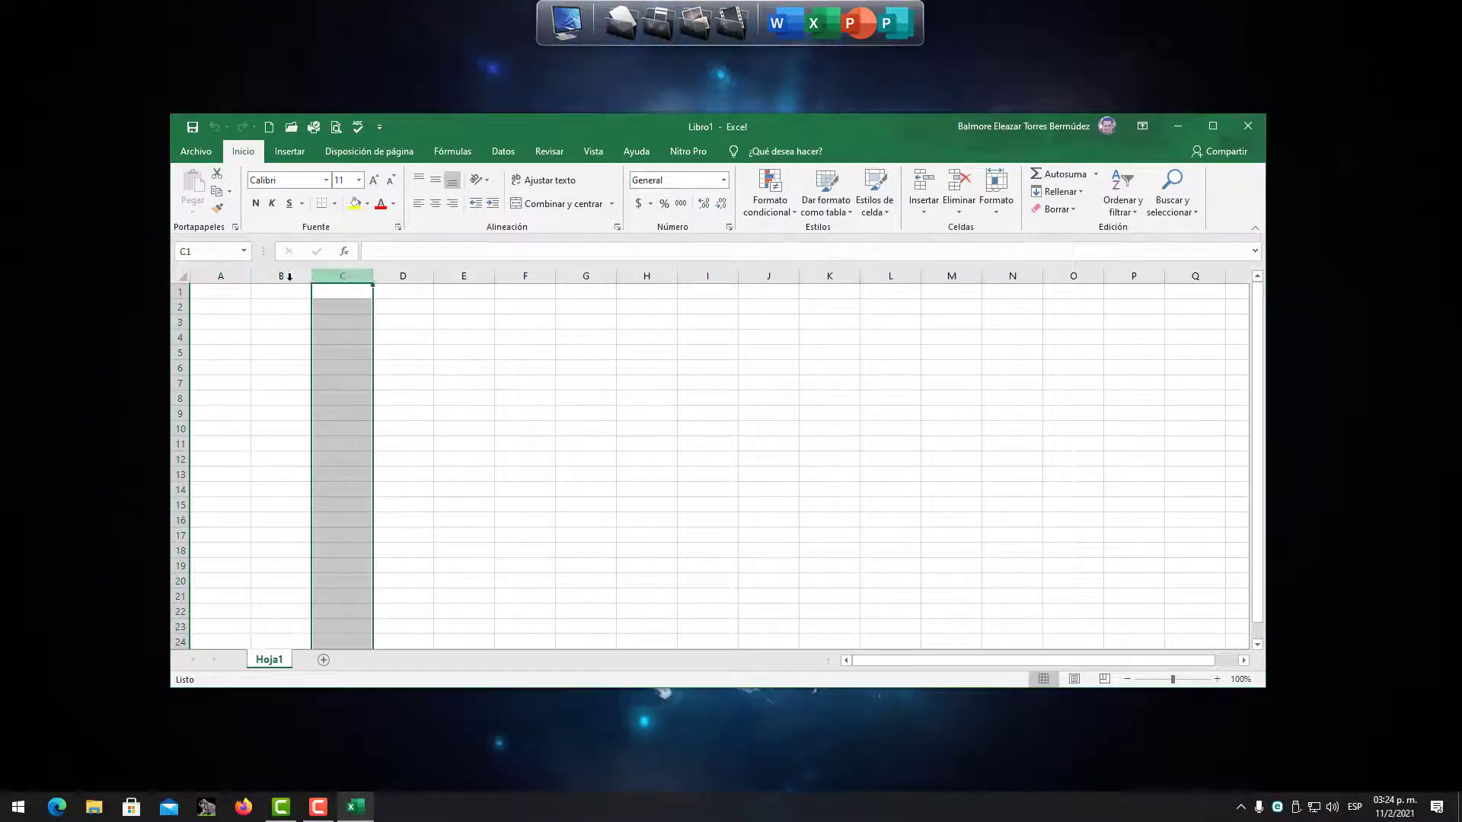
left_click(220, 276)
left_click(281, 276)
left_click(343, 276)
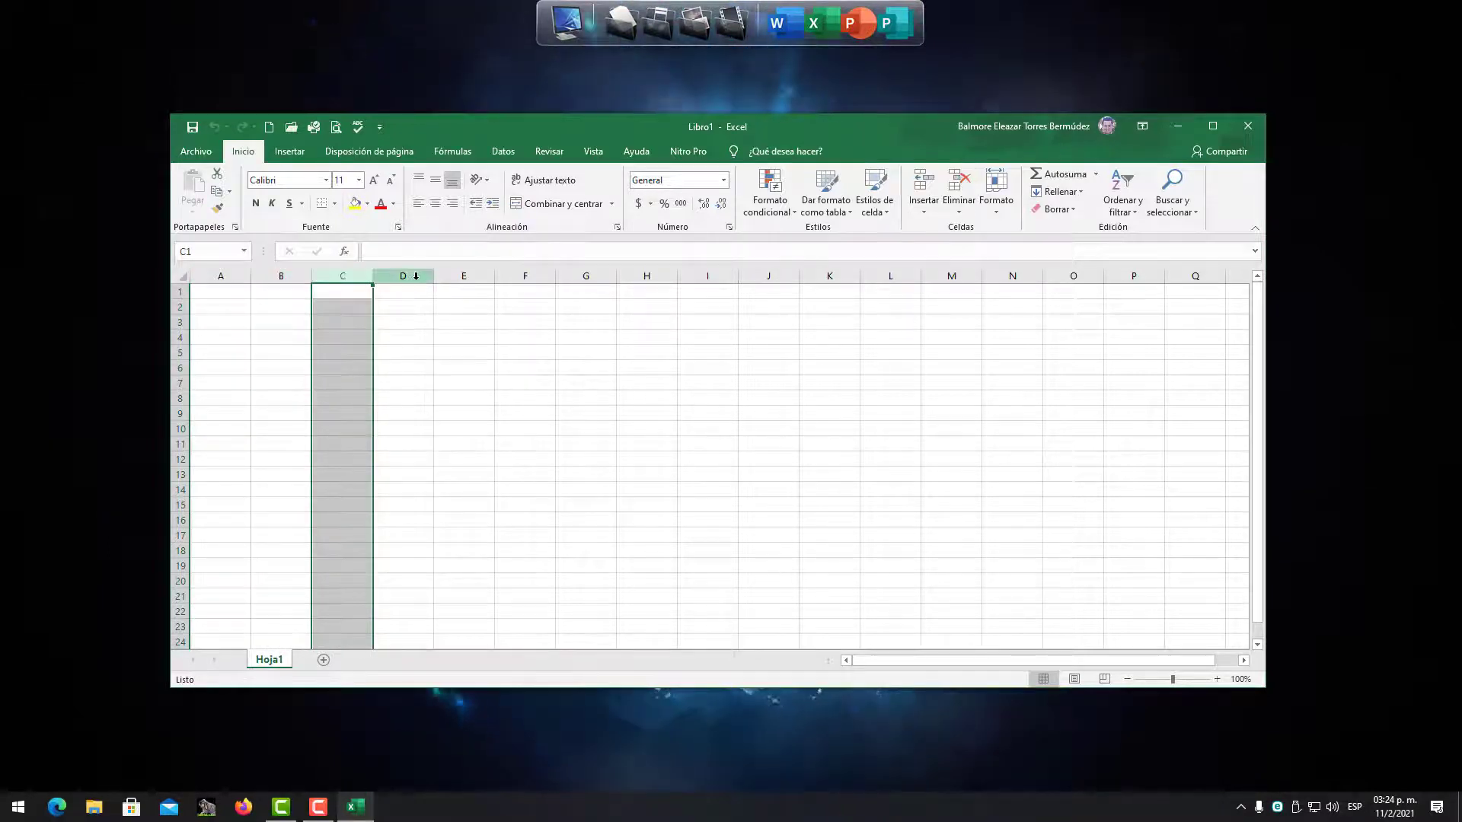
left_click(403, 277)
left_click(221, 276)
left_click(281, 277)
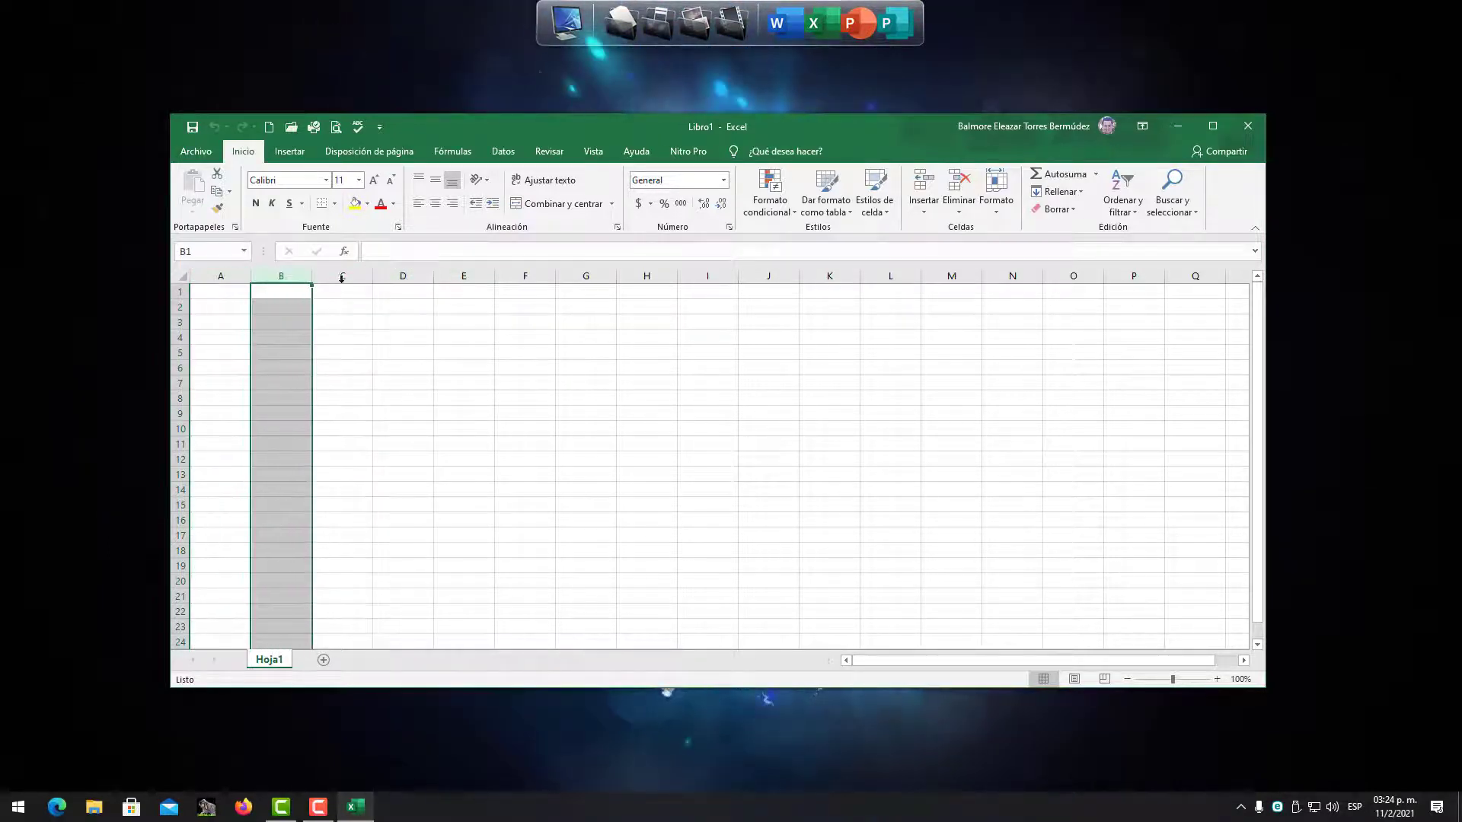
left_click(343, 277)
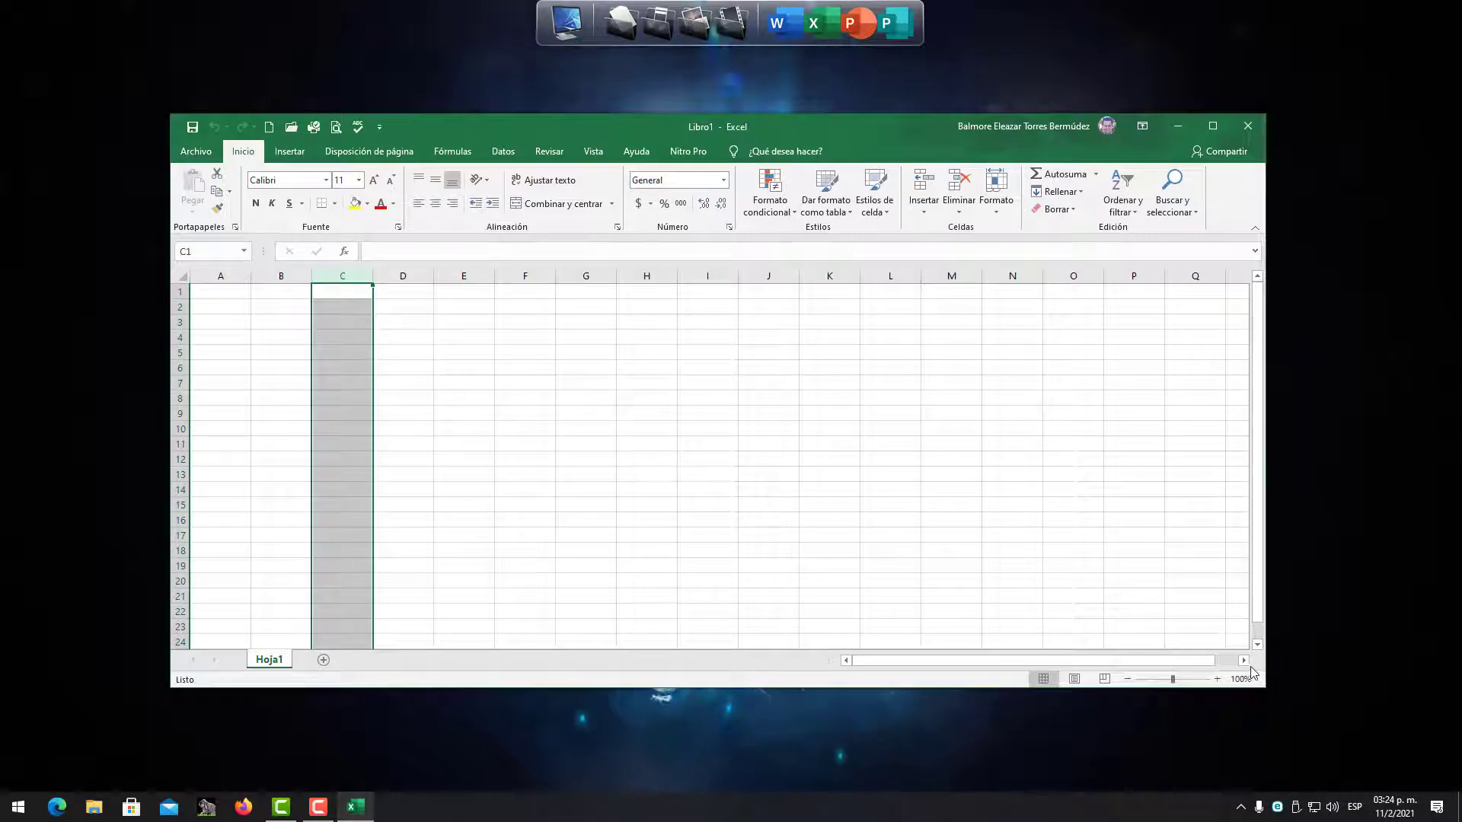
- Scroll far right through the columns, then drag the horizontal scrollbar back to the left edge
scroll(1243, 660, "right", 1)
scroll(1243, 660, "right", 4)
scroll(1243, 660, "right", 4)
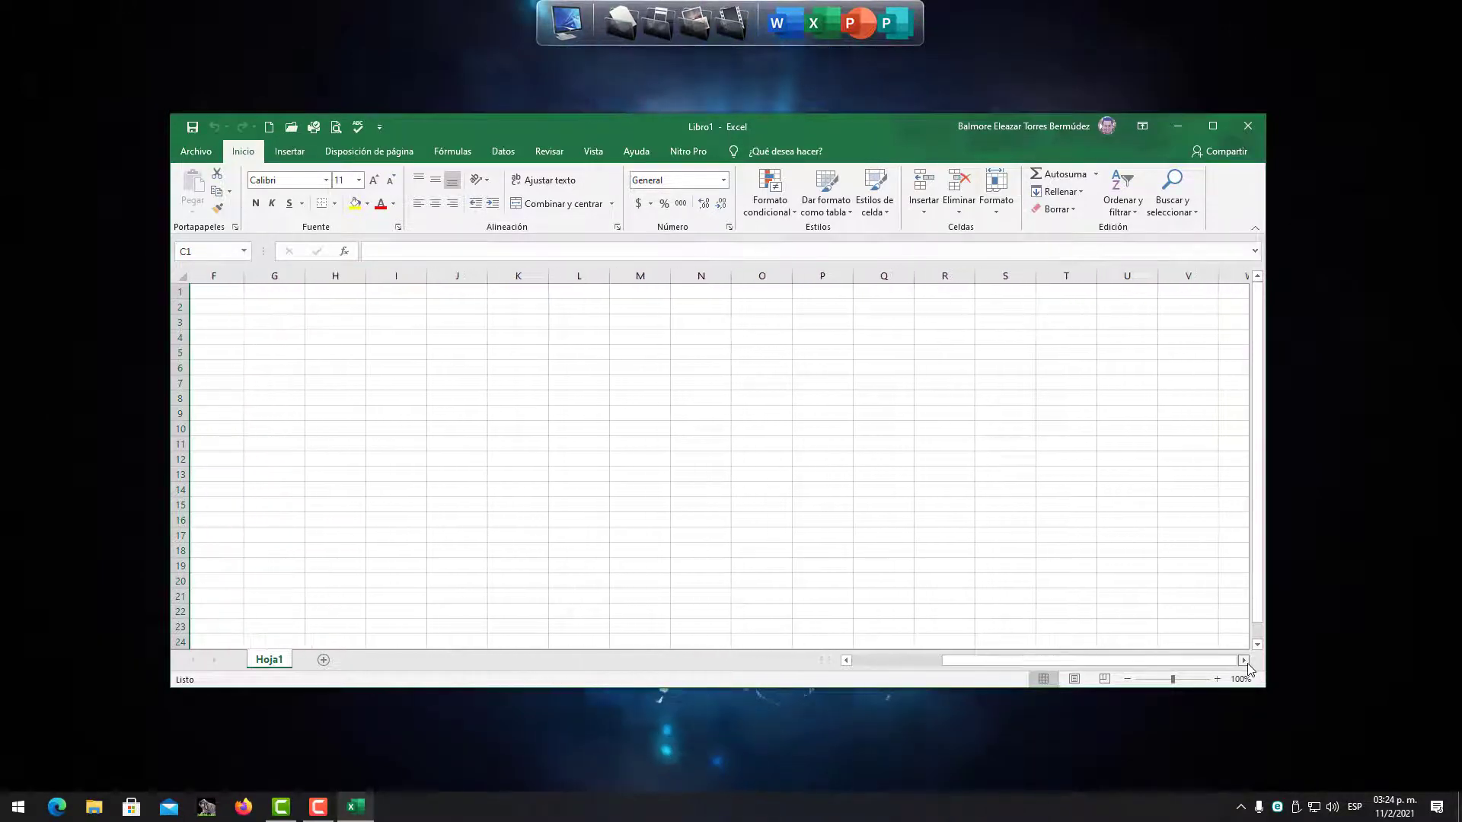
scroll(1243, 660, "right", 4)
scroll(1247, 667, "right", 5)
scroll(1247, 667, "right", 5)
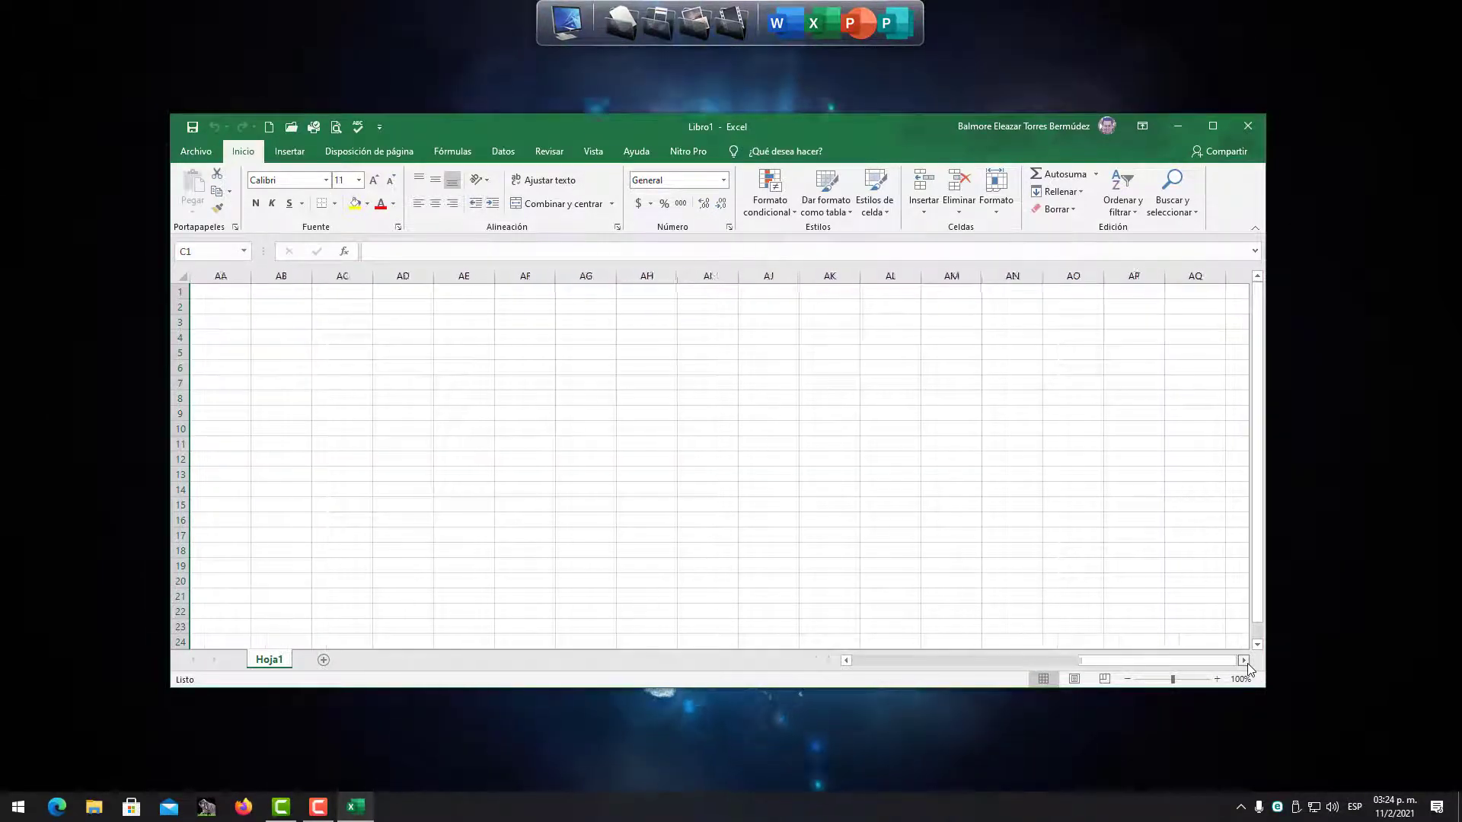
scroll(1247, 667, "right", 5)
scroll(1247, 667, "right", 6)
scroll(1248, 668, "right", 5)
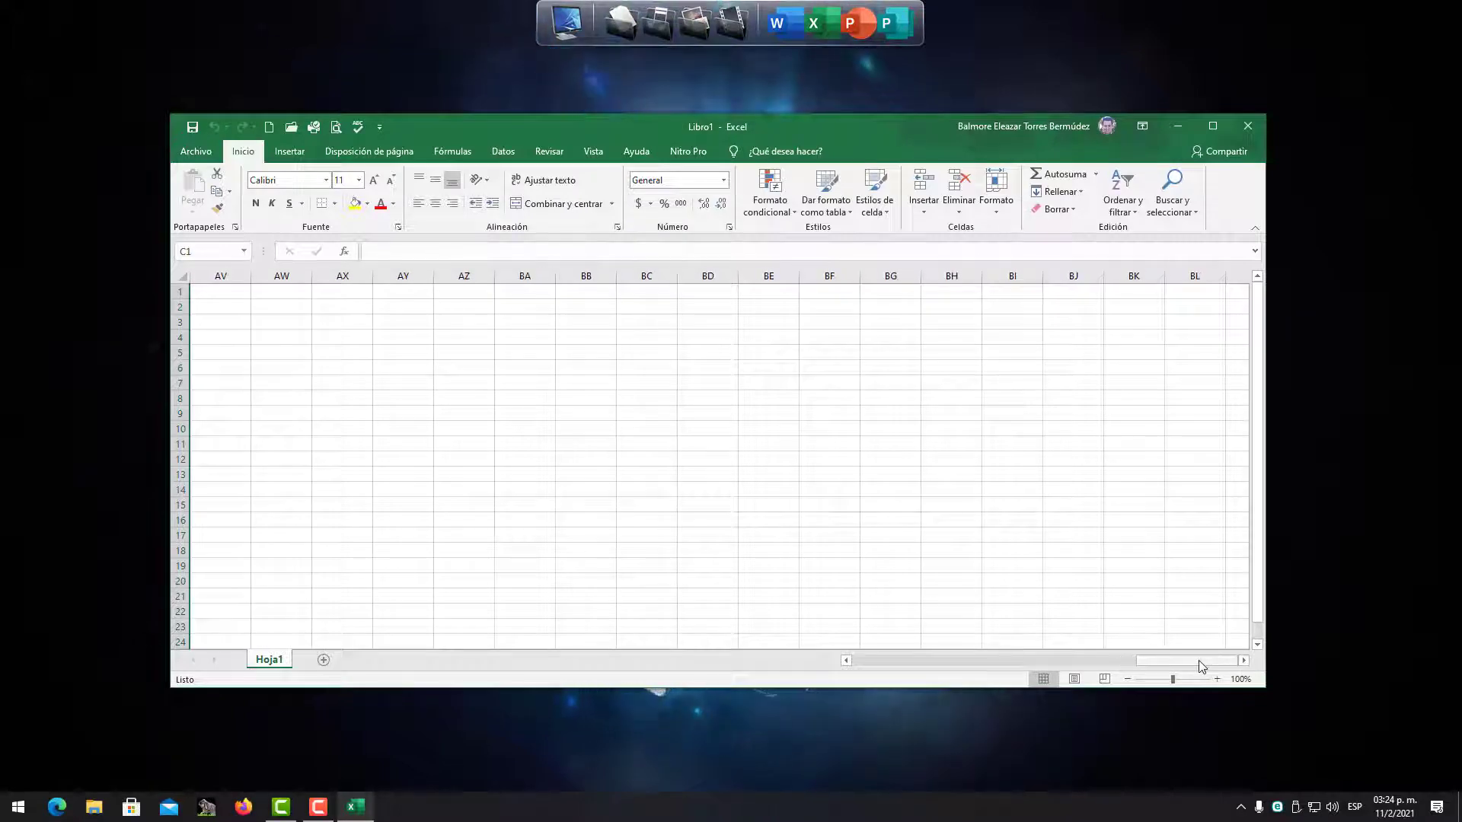
left_click_drag(1201, 667, 914, 662)
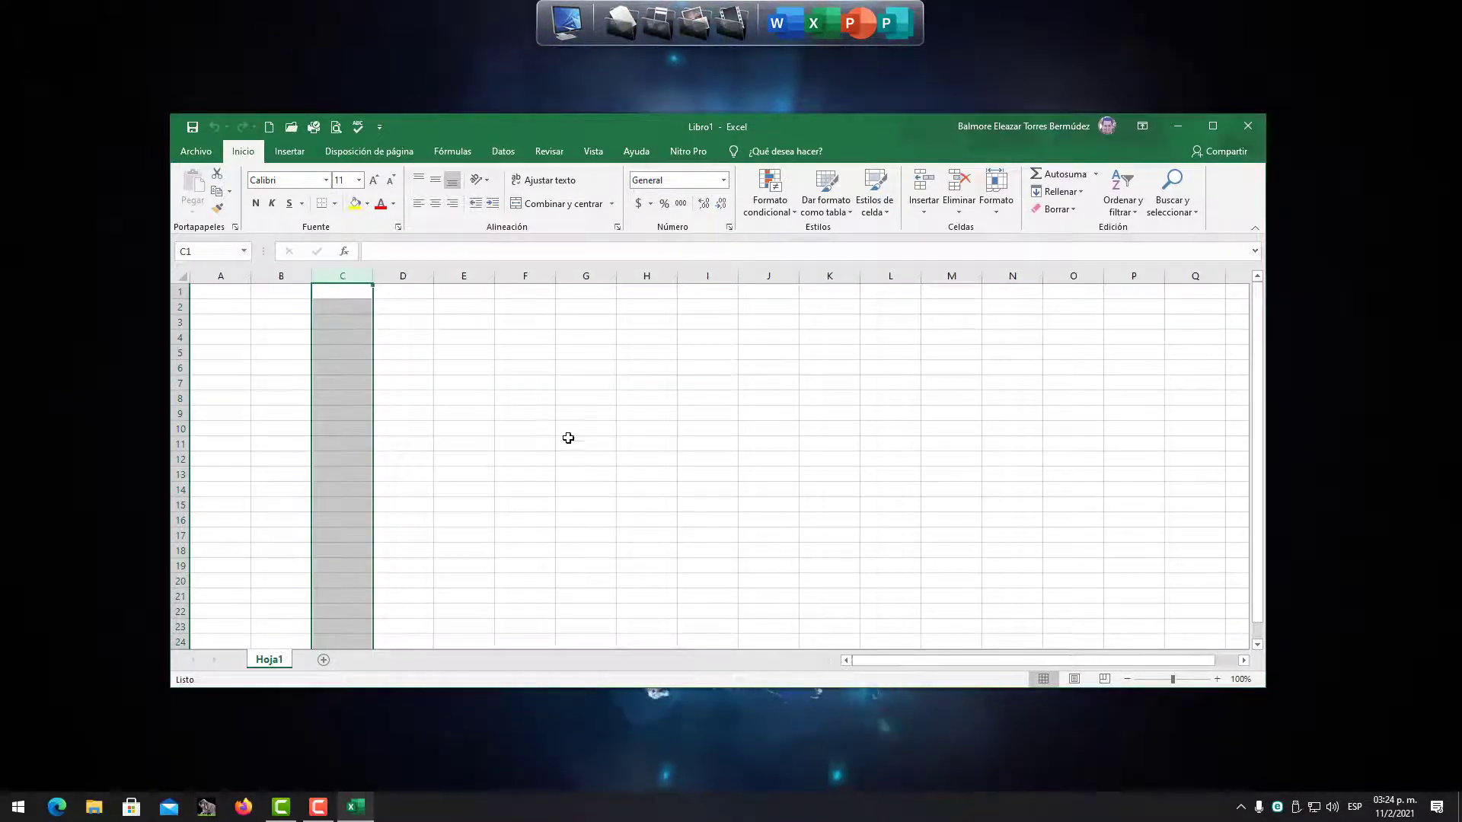
left_click(424, 368)
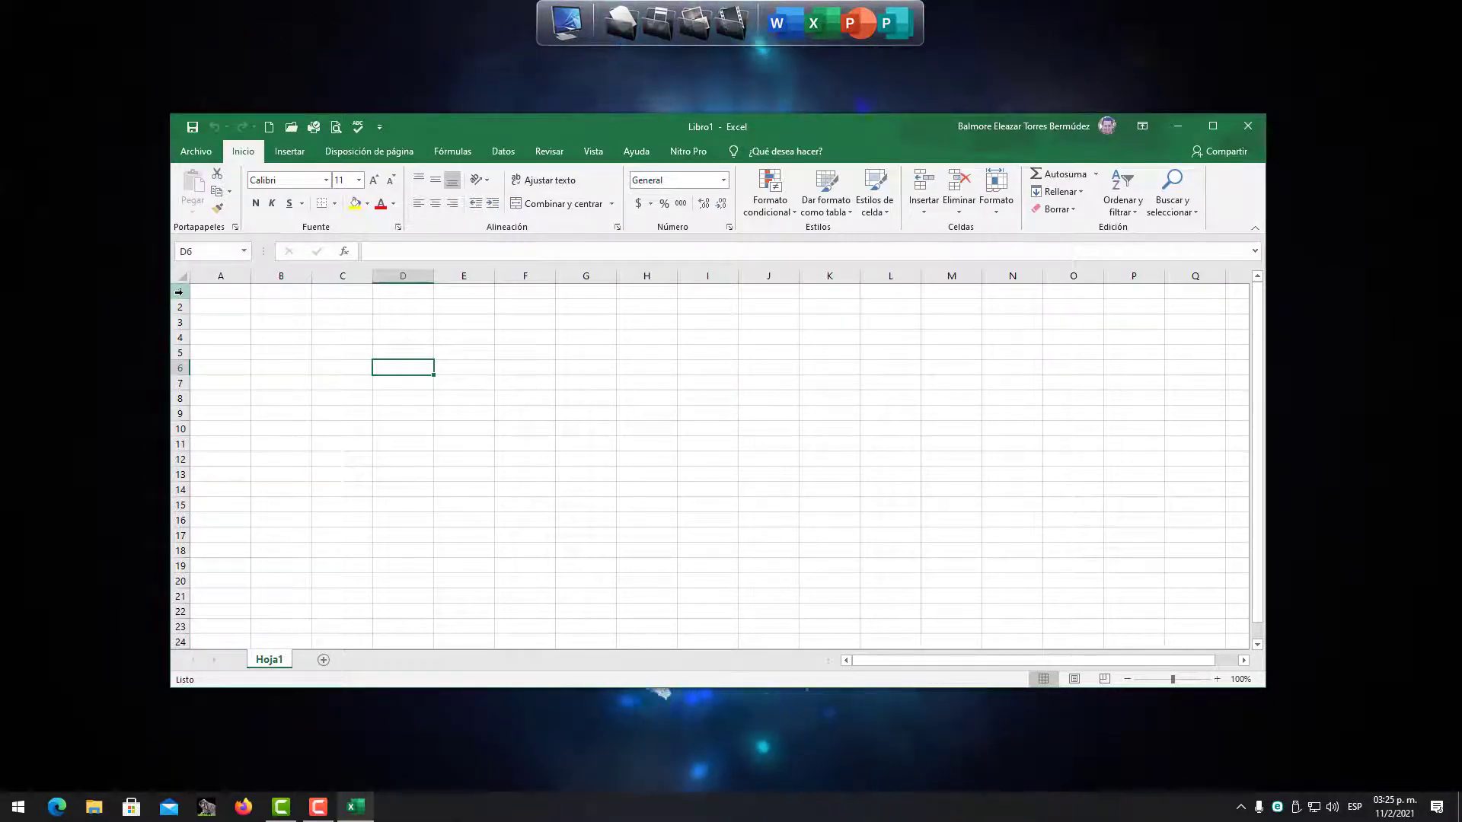
left_click(180, 338)
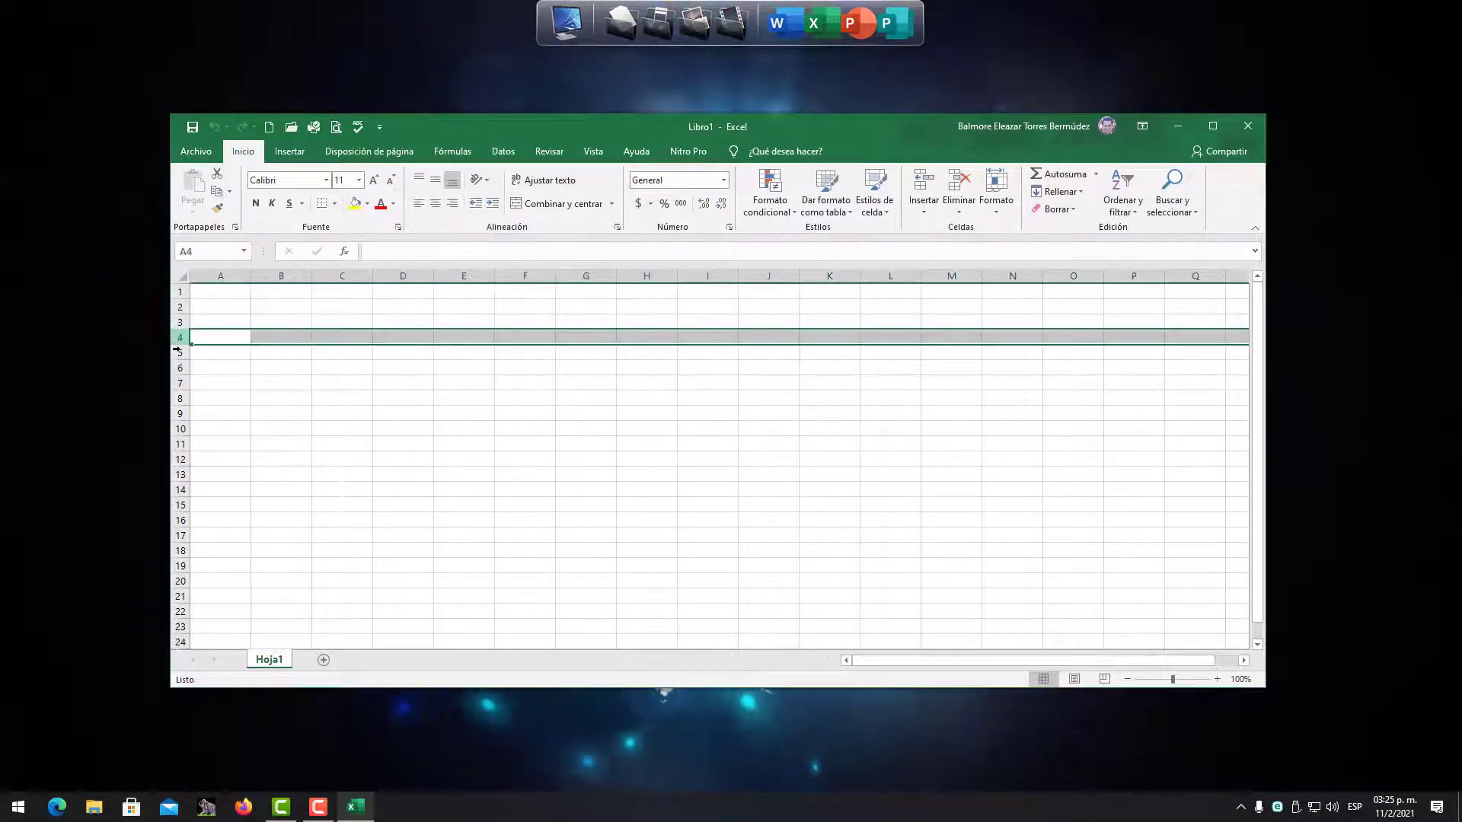
left_click(178, 352)
left_click(178, 367)
left_click(176, 384)
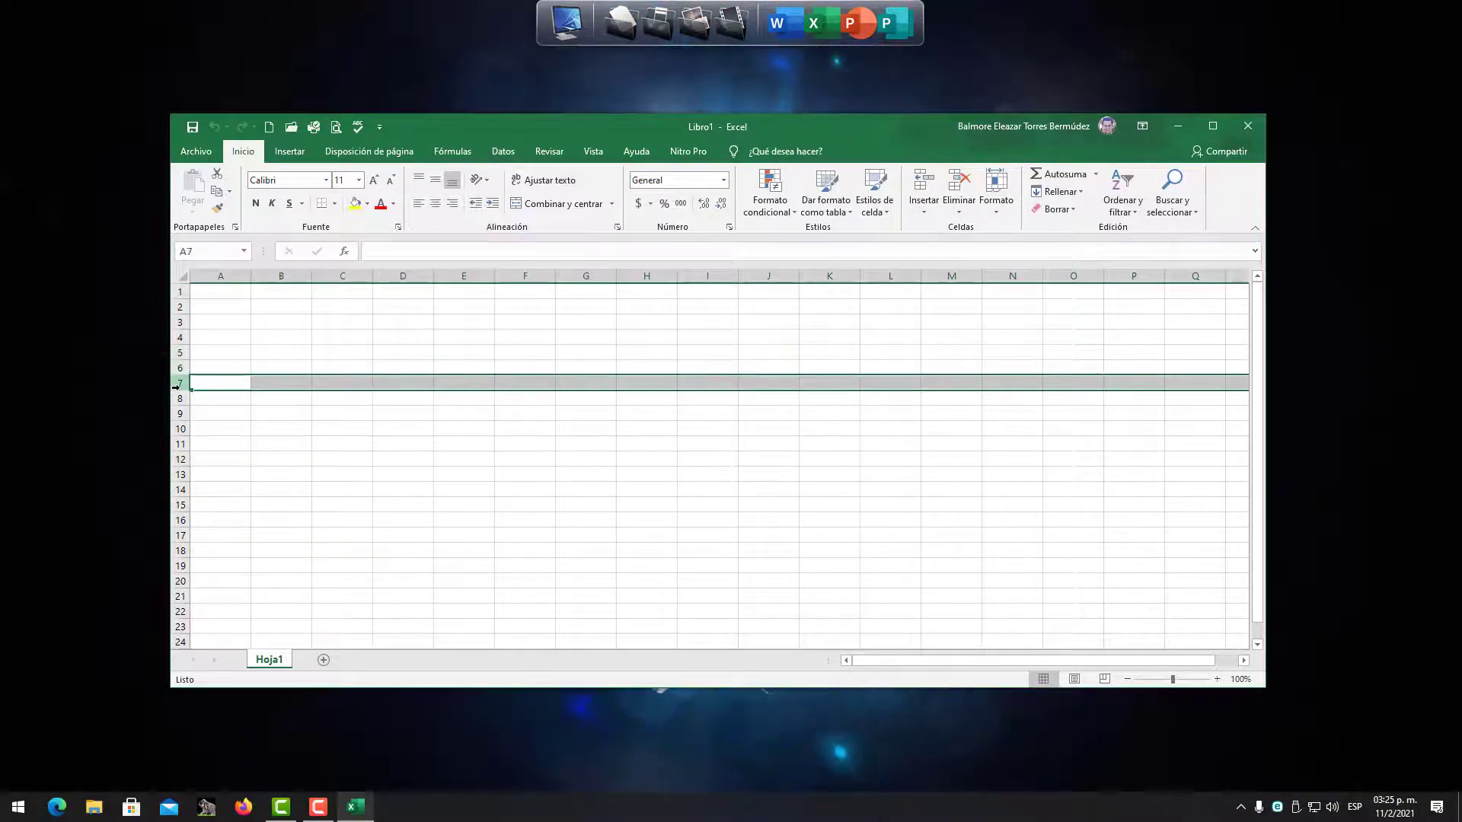
left_click(178, 398)
left_click(178, 413)
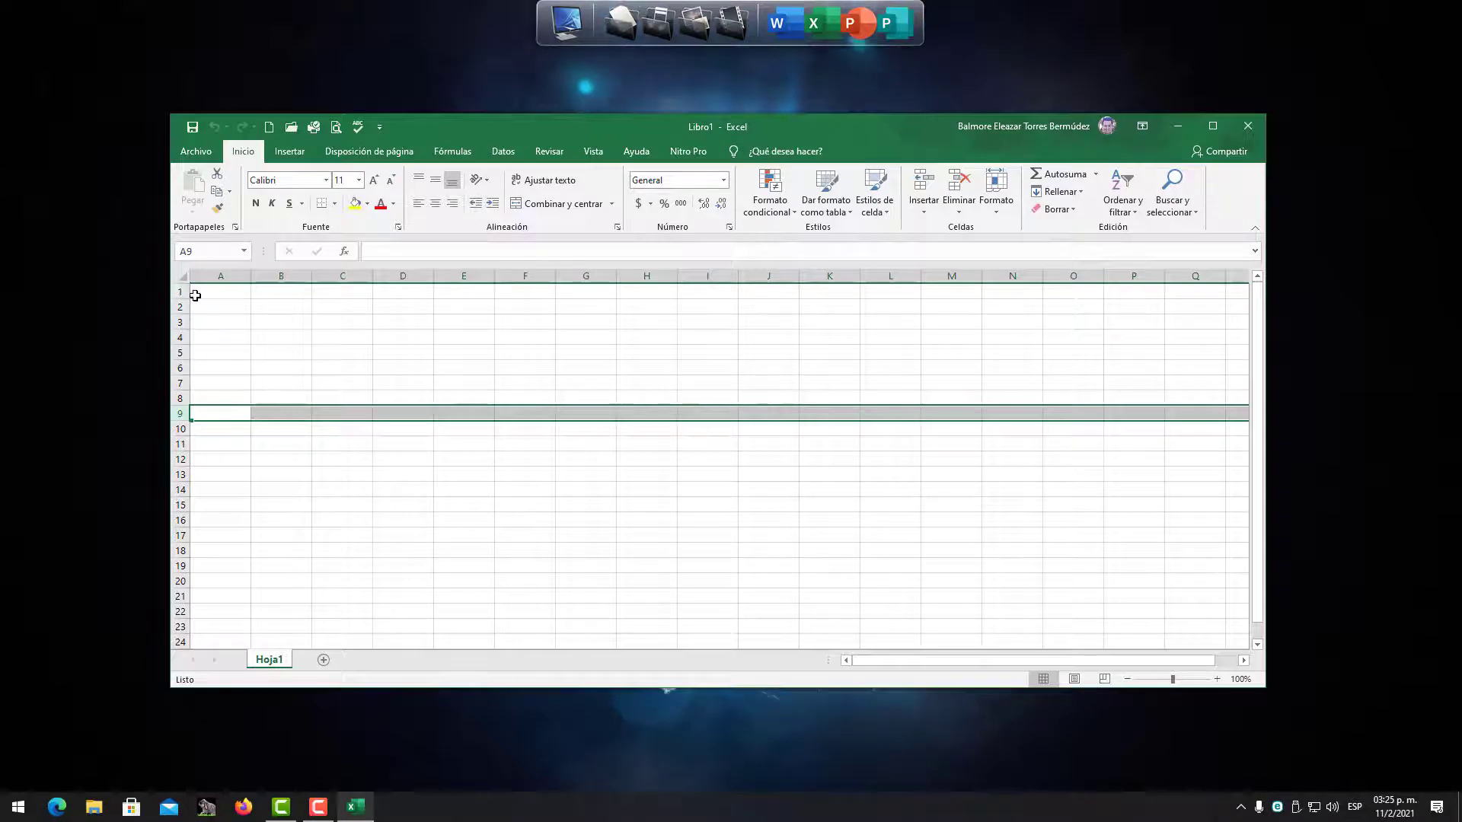
left_click(182, 292)
left_click(212, 295)
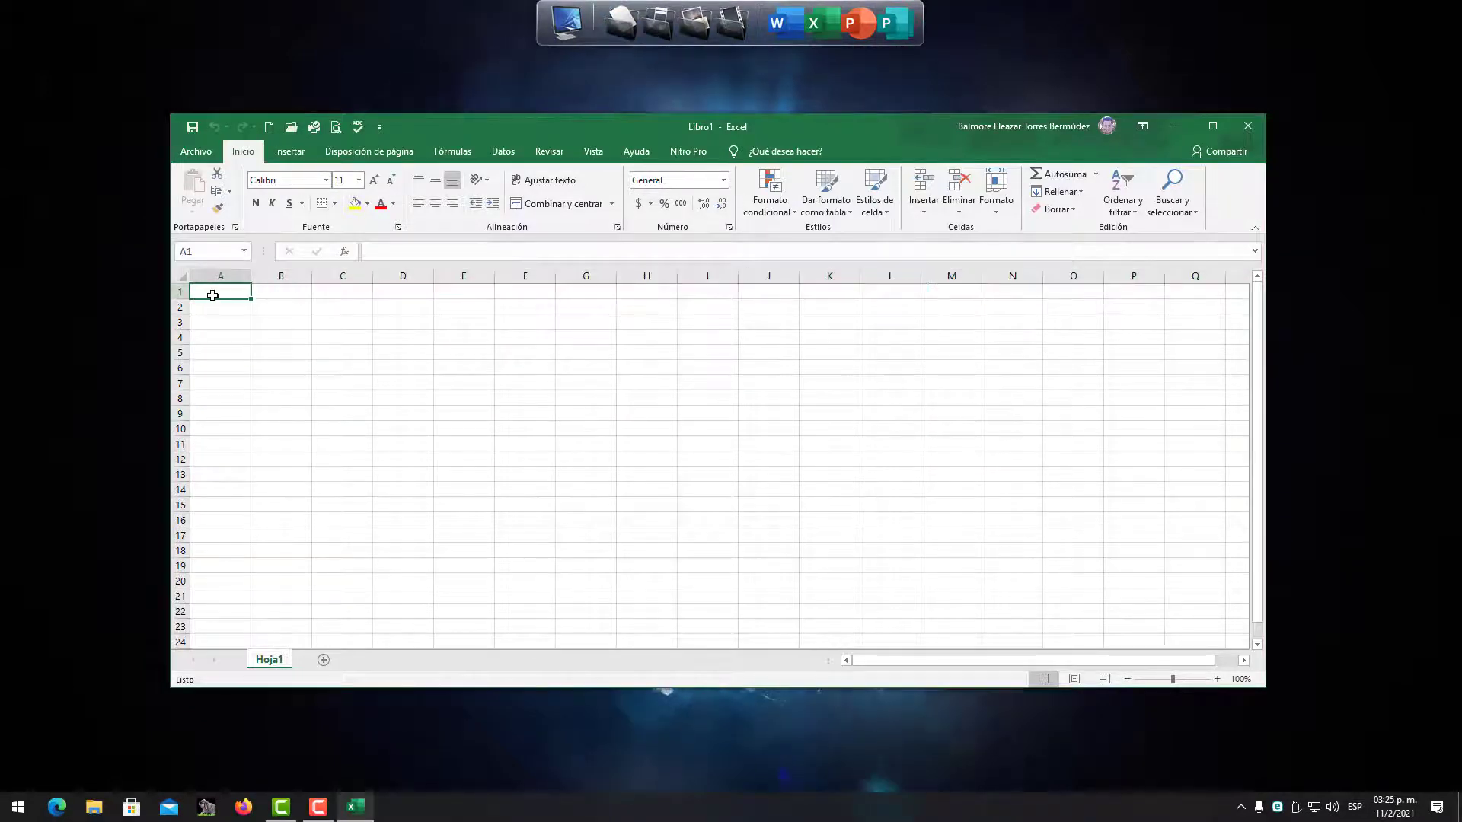
key("ctrl+Down")
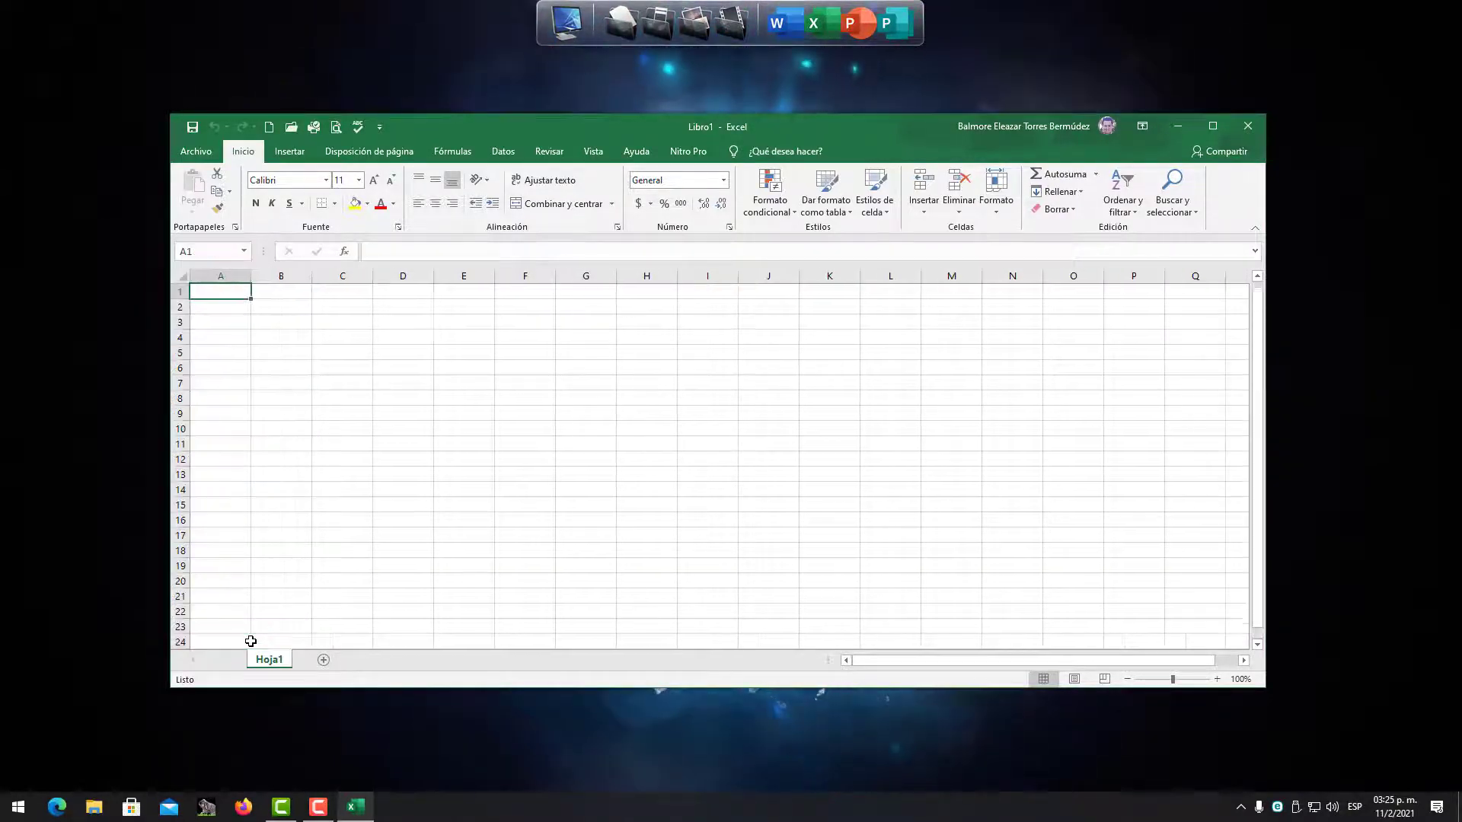
key("ctrl+Up")
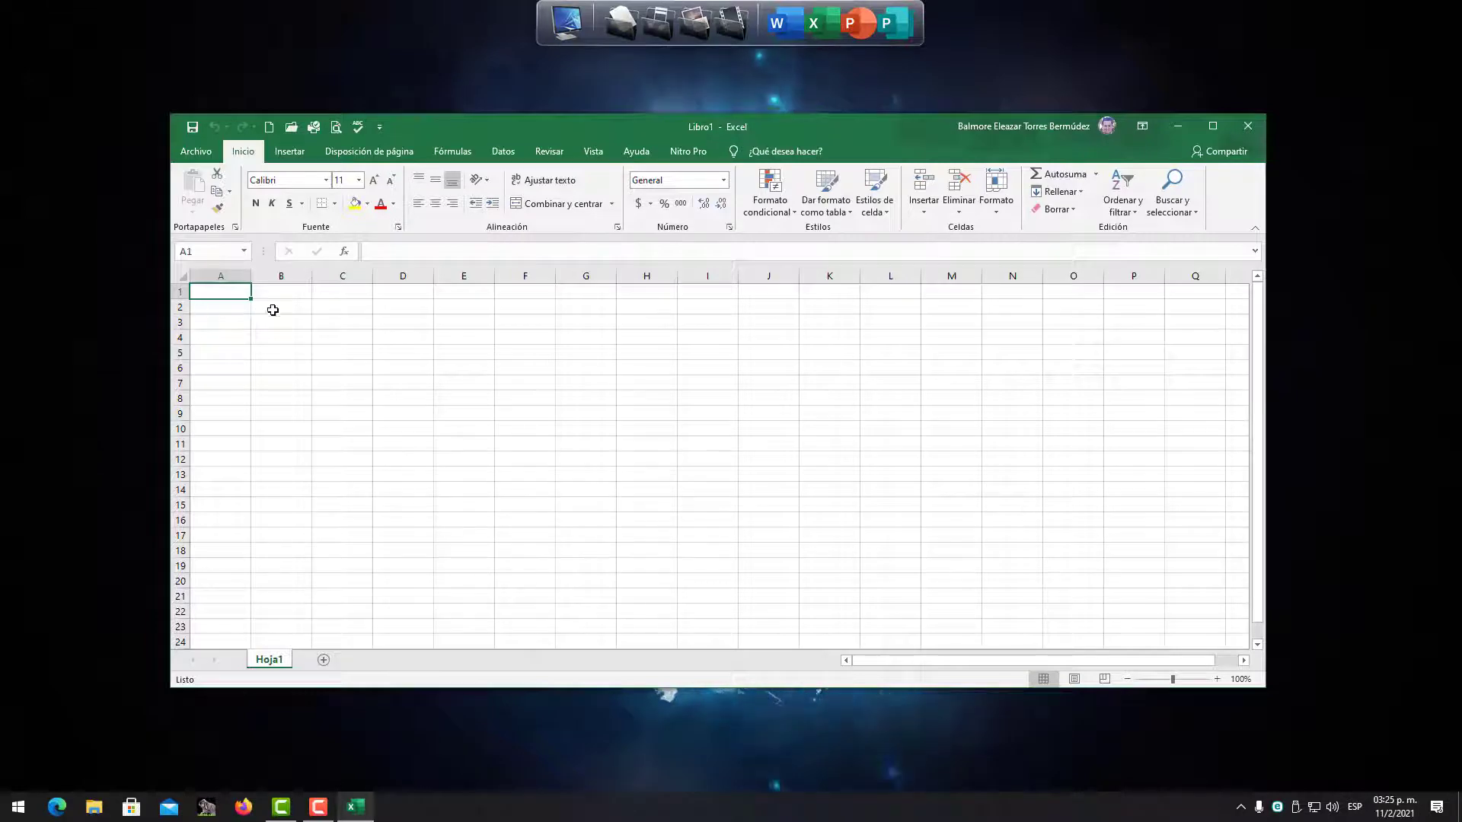
left_click(368, 370)
left_click(405, 399)
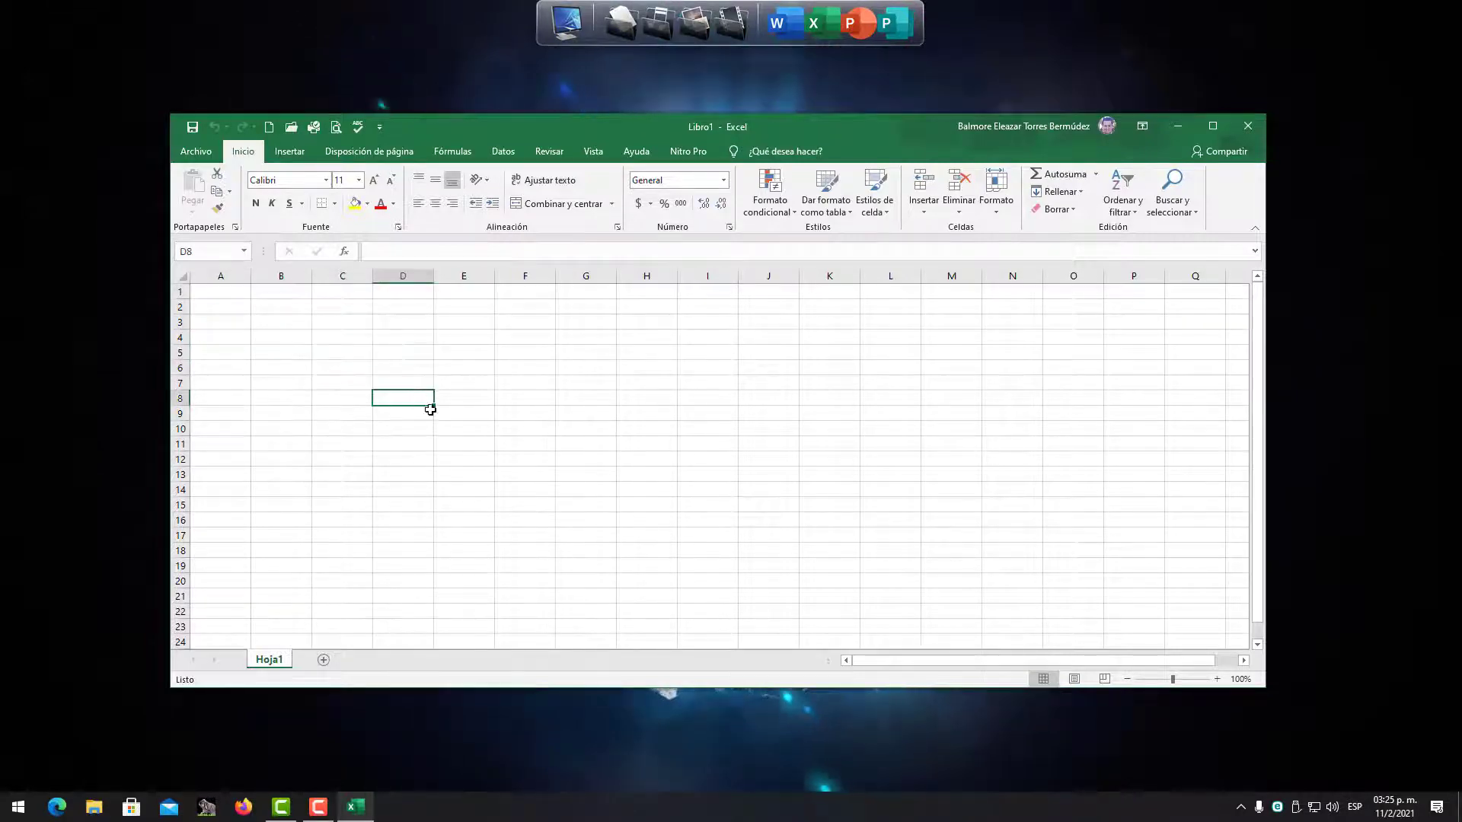
left_click(465, 432)
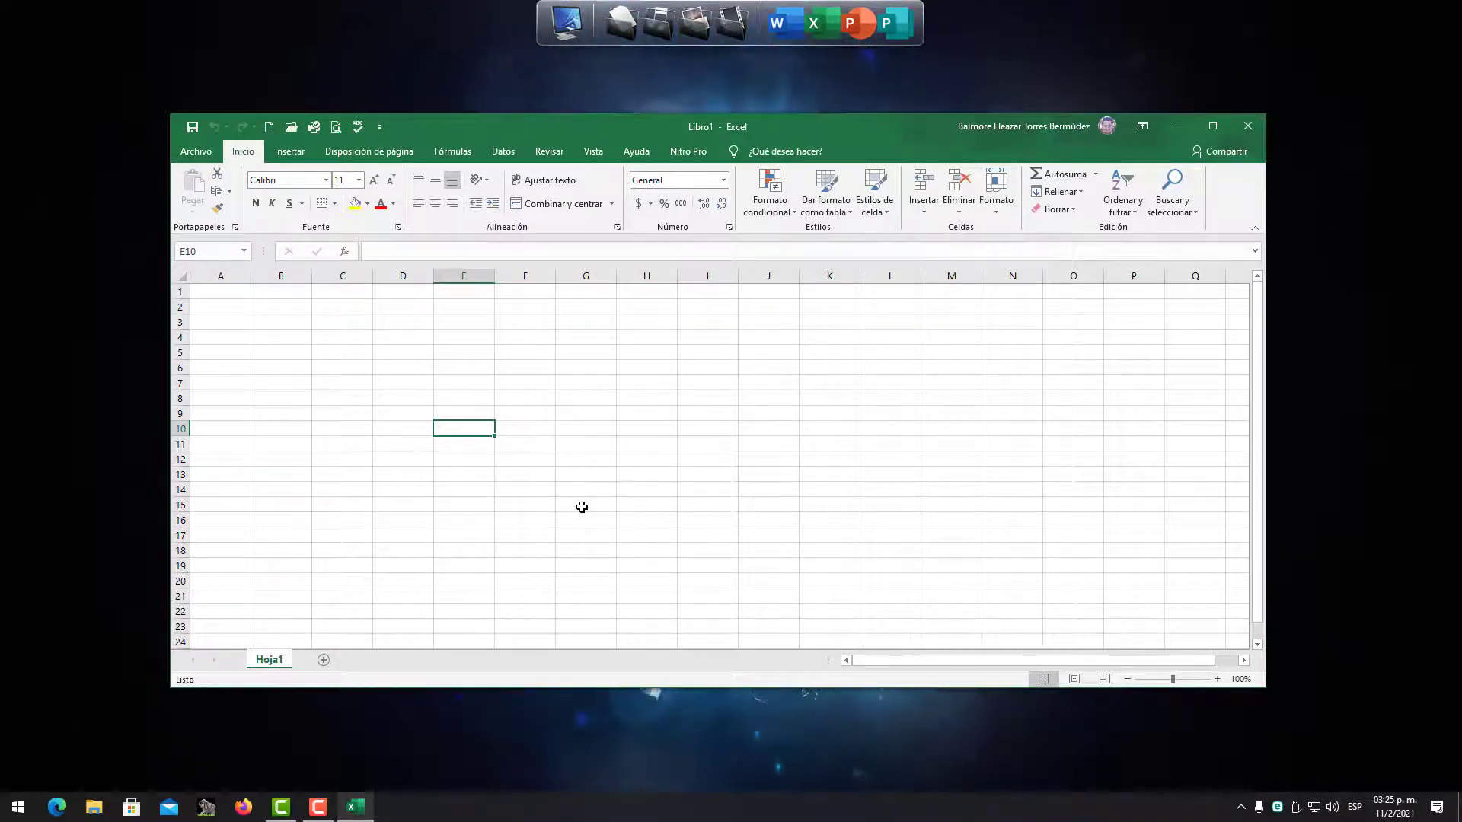
left_click(583, 550)
left_click(403, 535)
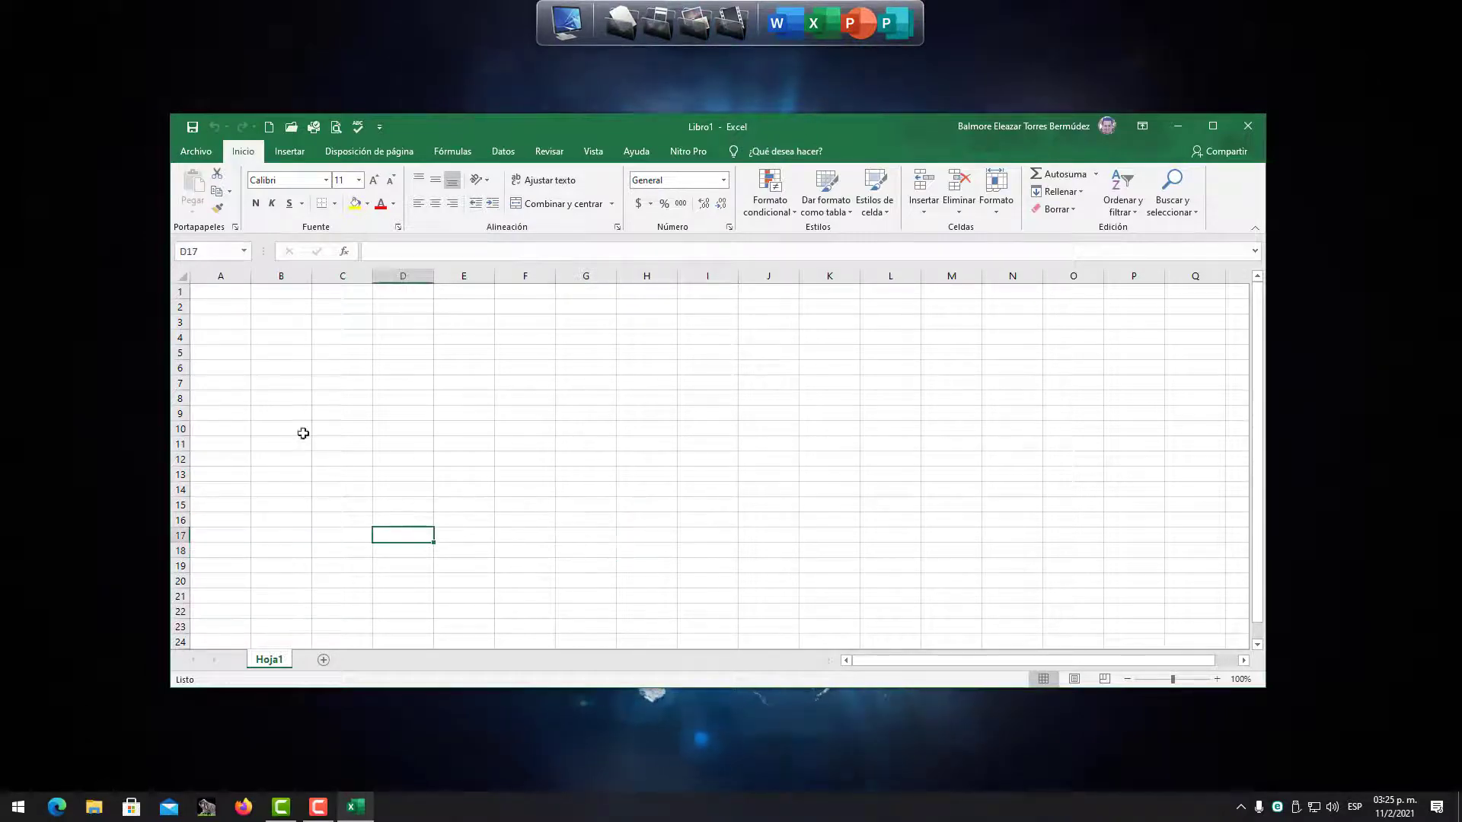
left_click(234, 382)
left_click(236, 445)
left_click(283, 413)
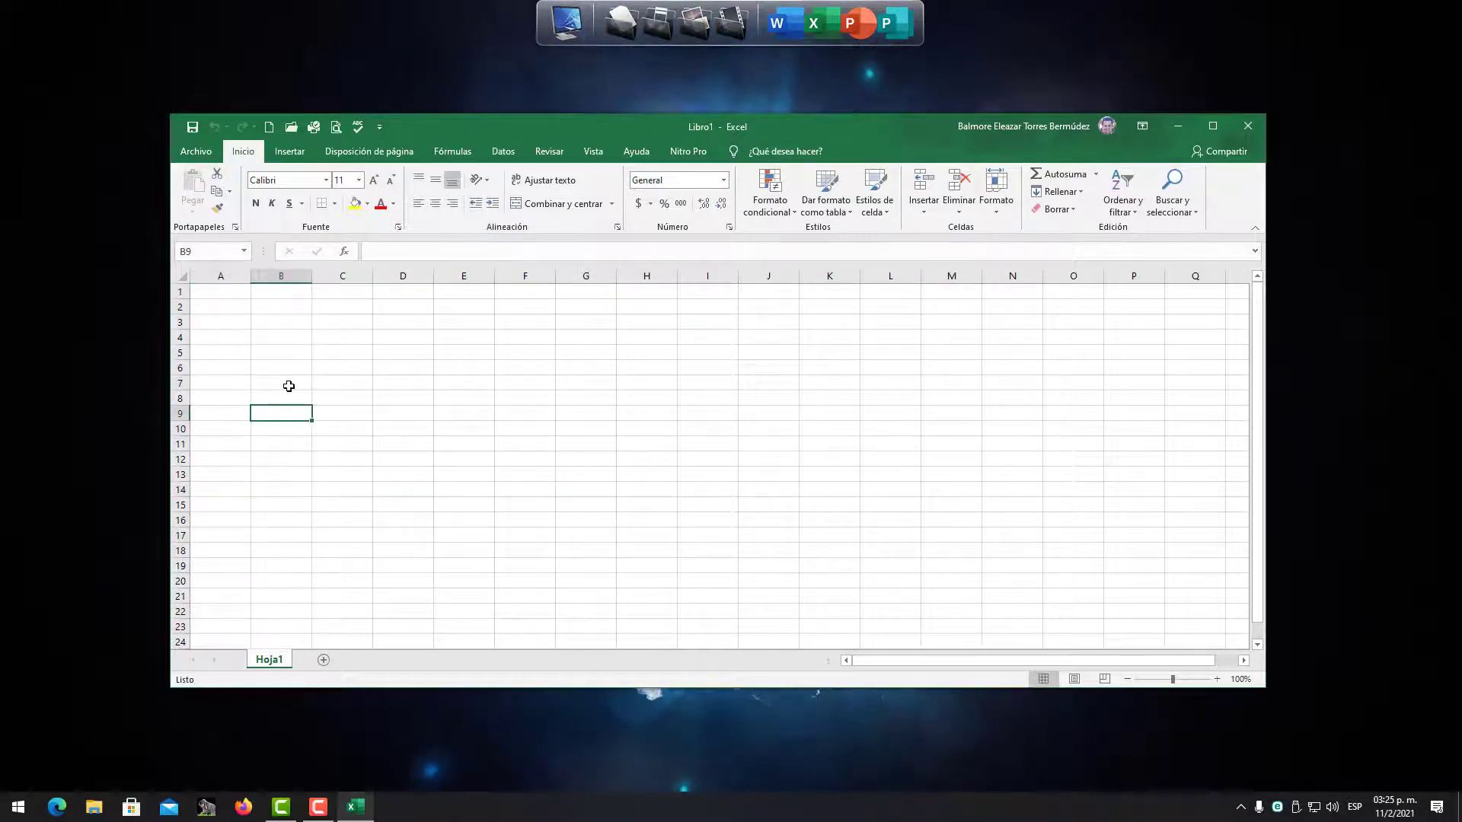
left_click(319, 367)
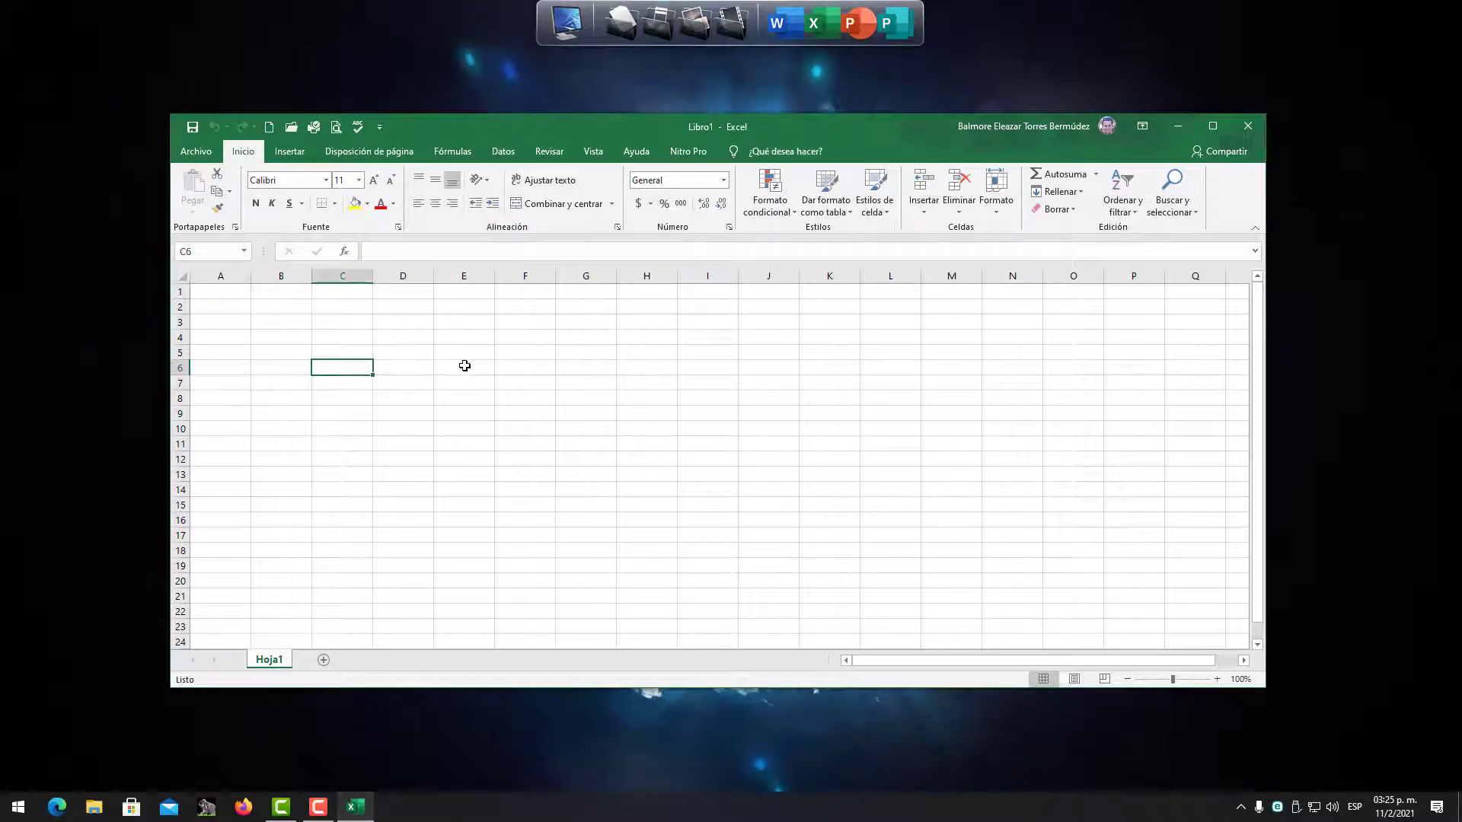
- Enter the word casa into cell C4 through the formula bar and reselect C4 to check it
left_click(373, 250)
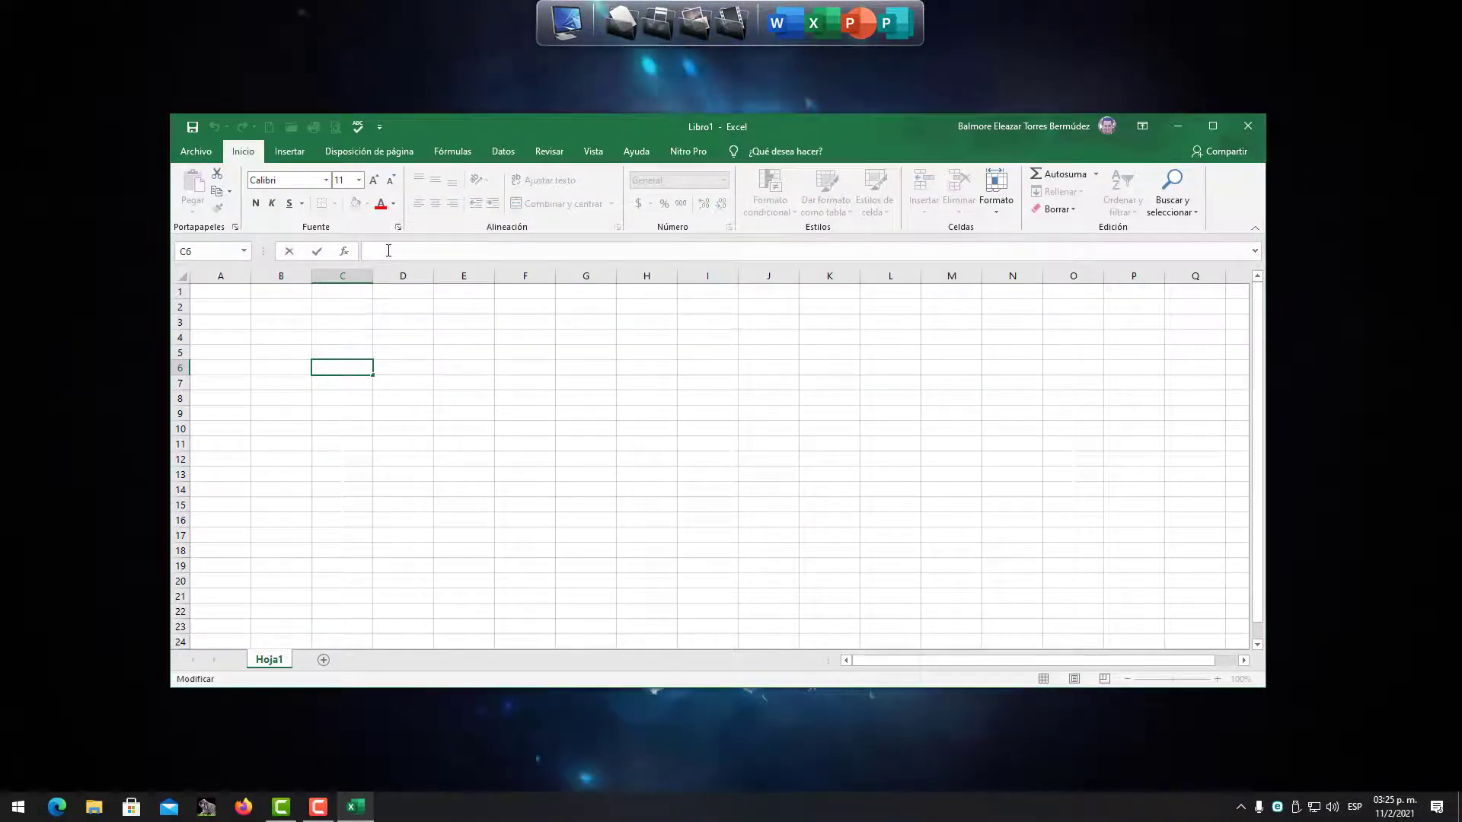
left_click(288, 334)
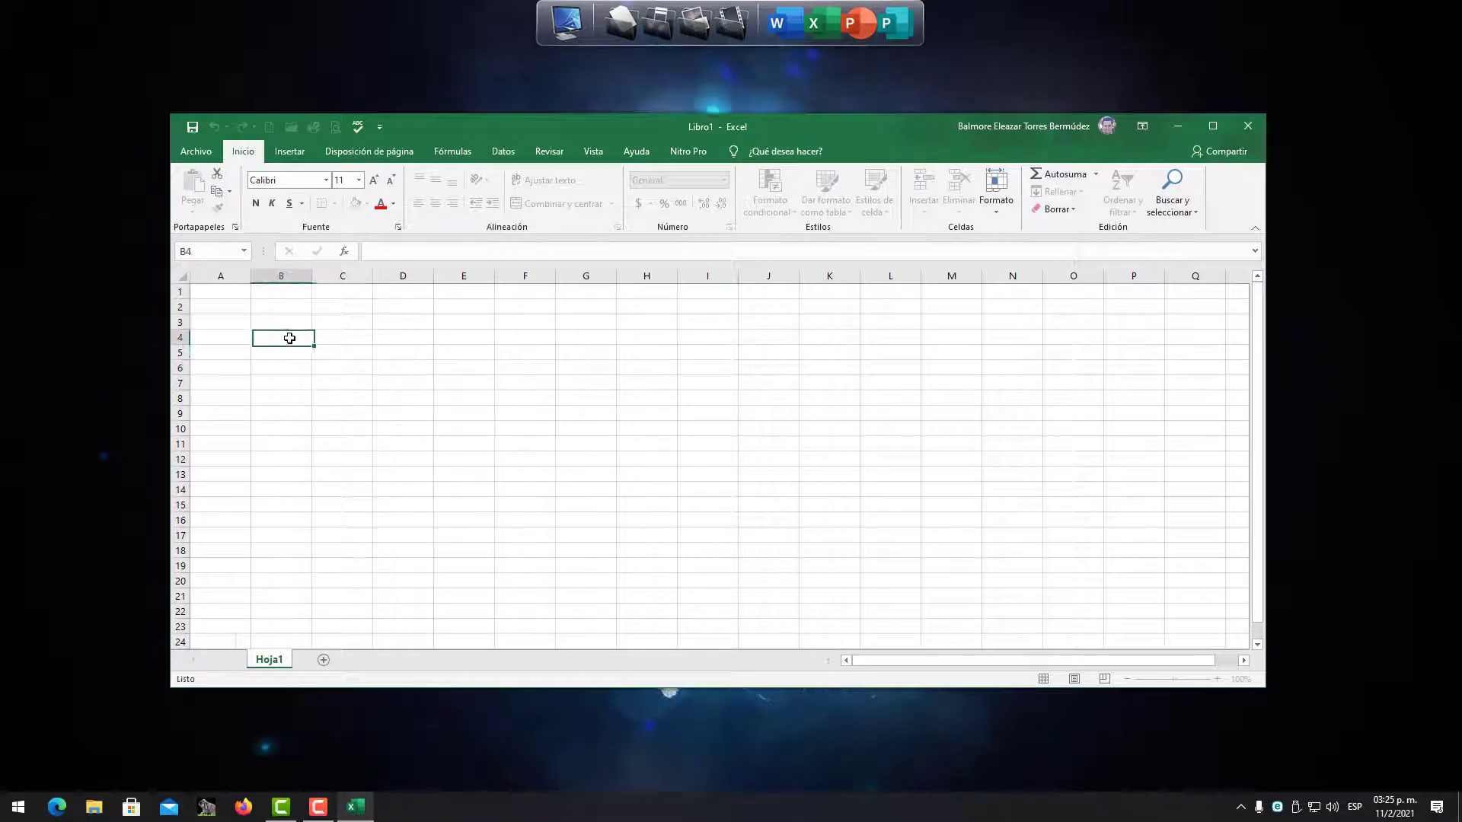
left_click(332, 334)
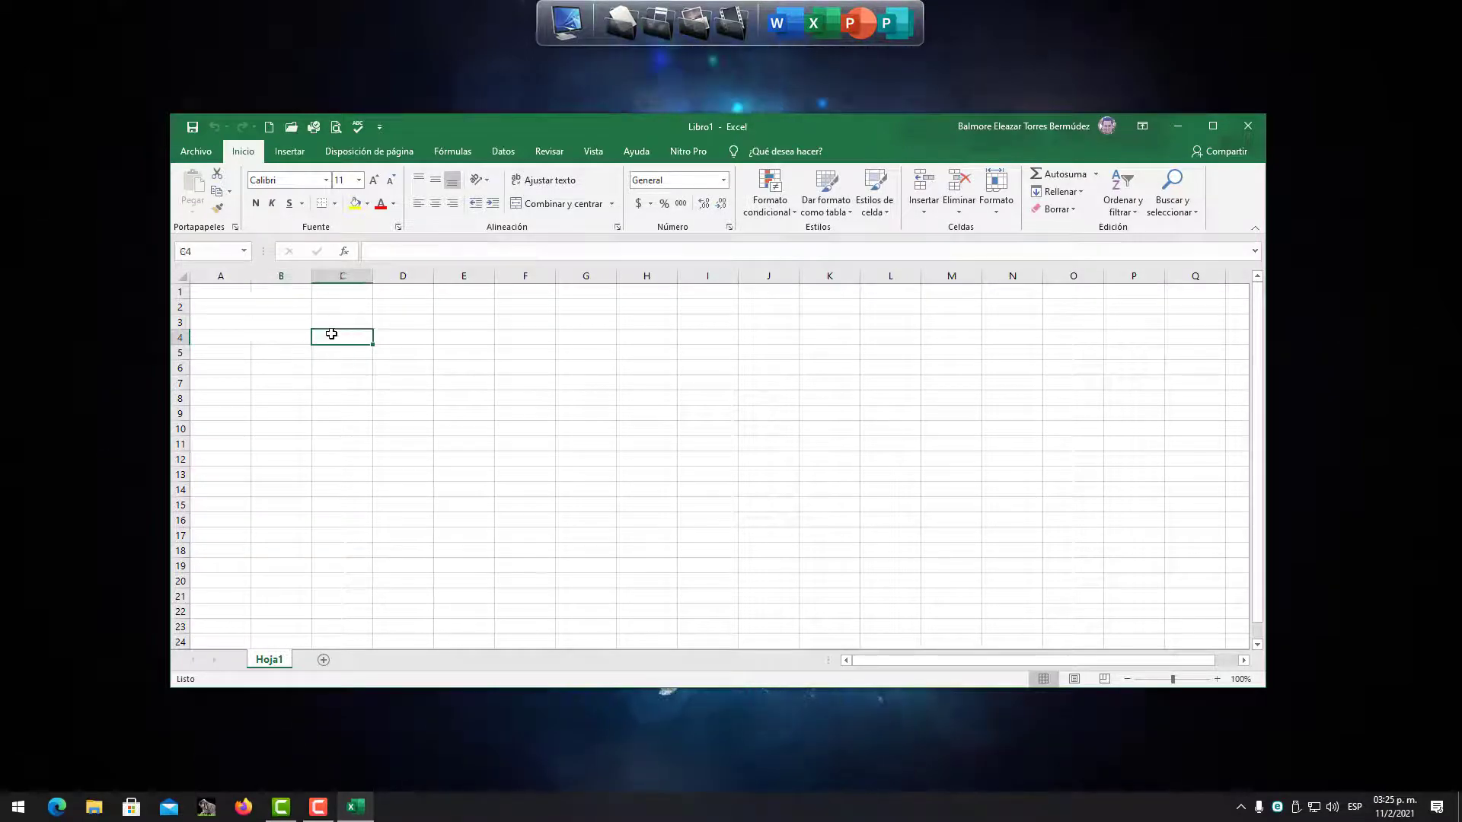
left_click(389, 251)
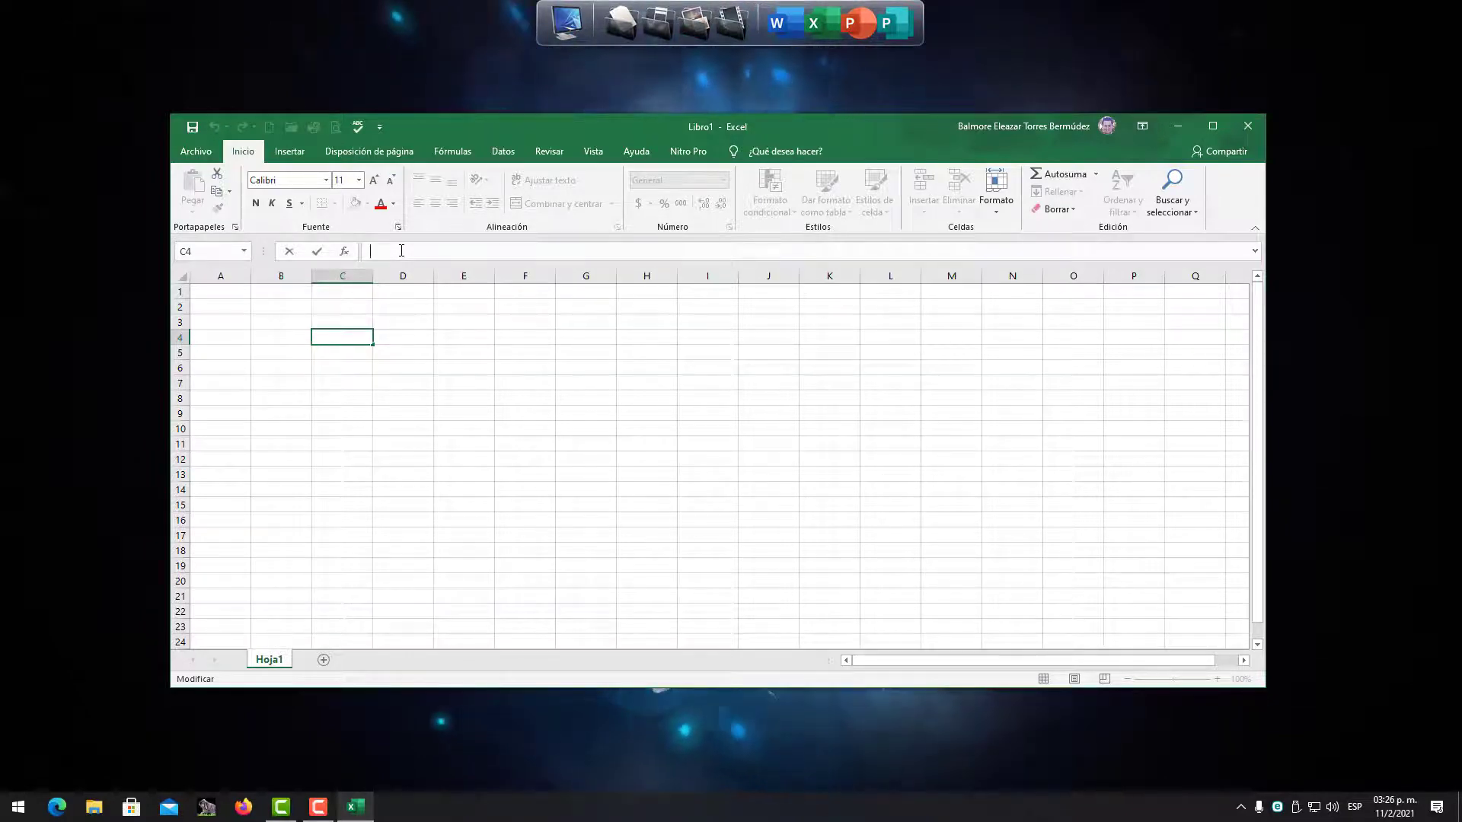
type("casa")
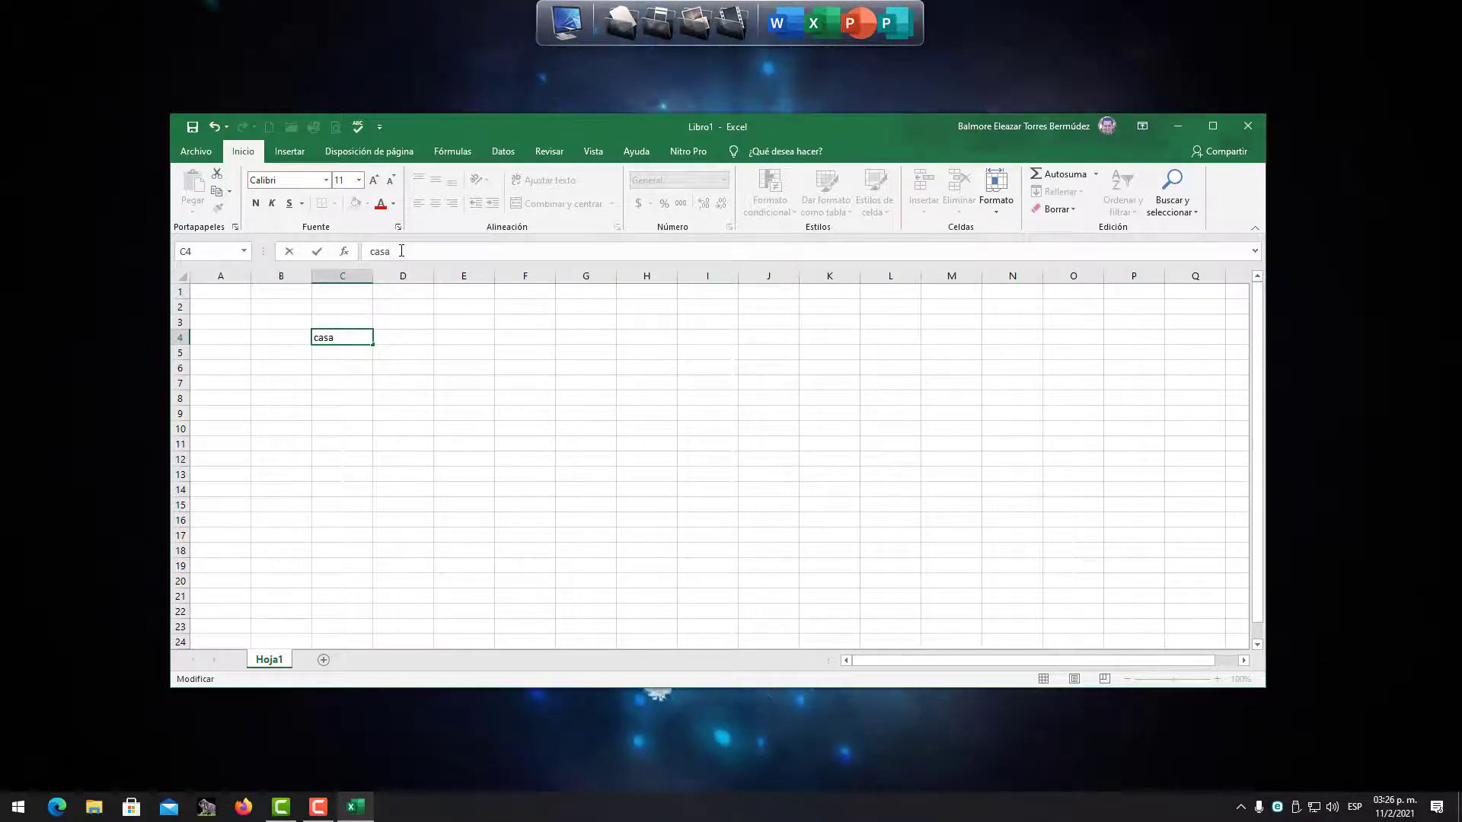
key("Return")
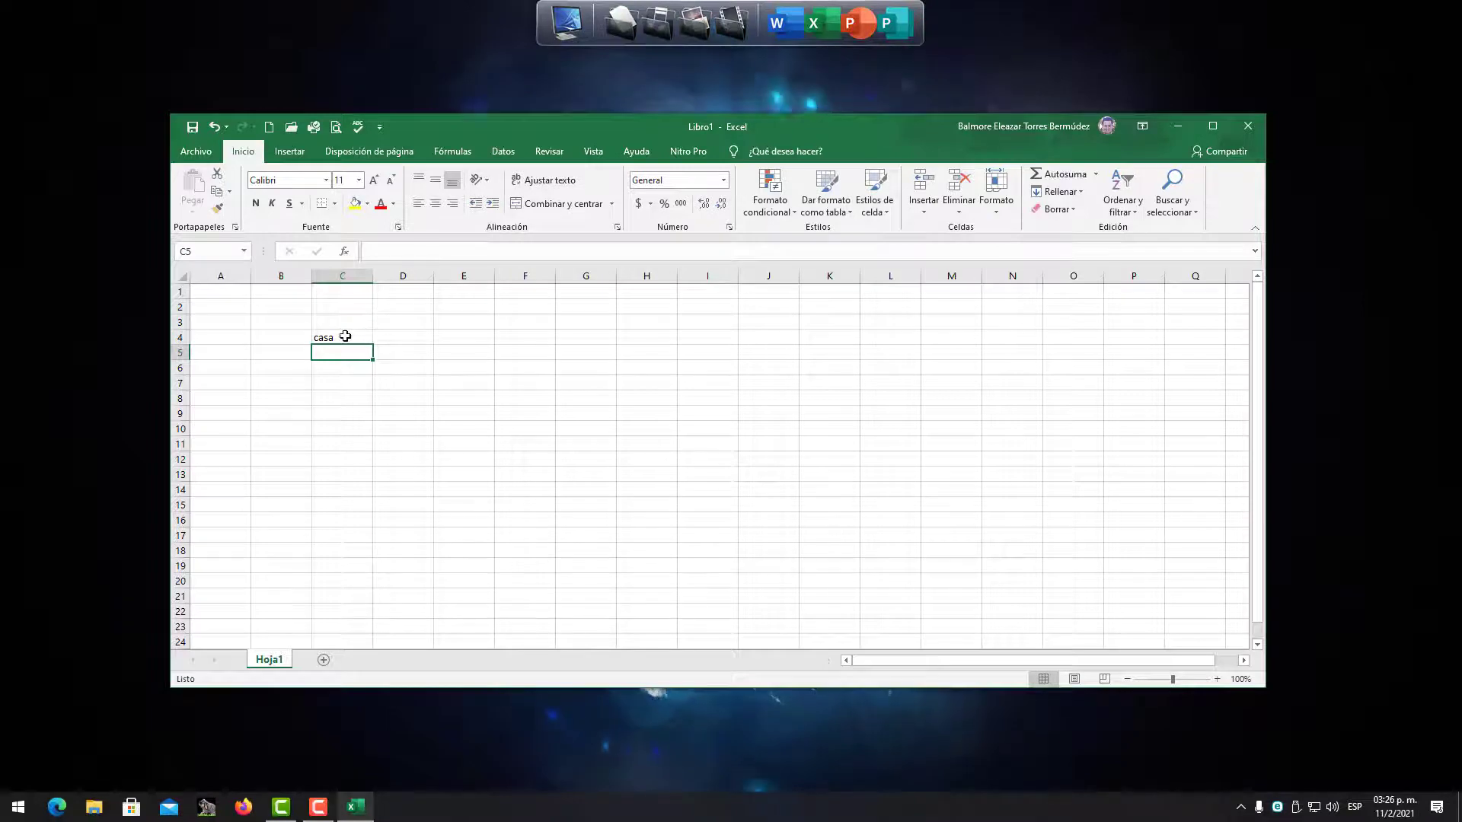
left_click(343, 337)
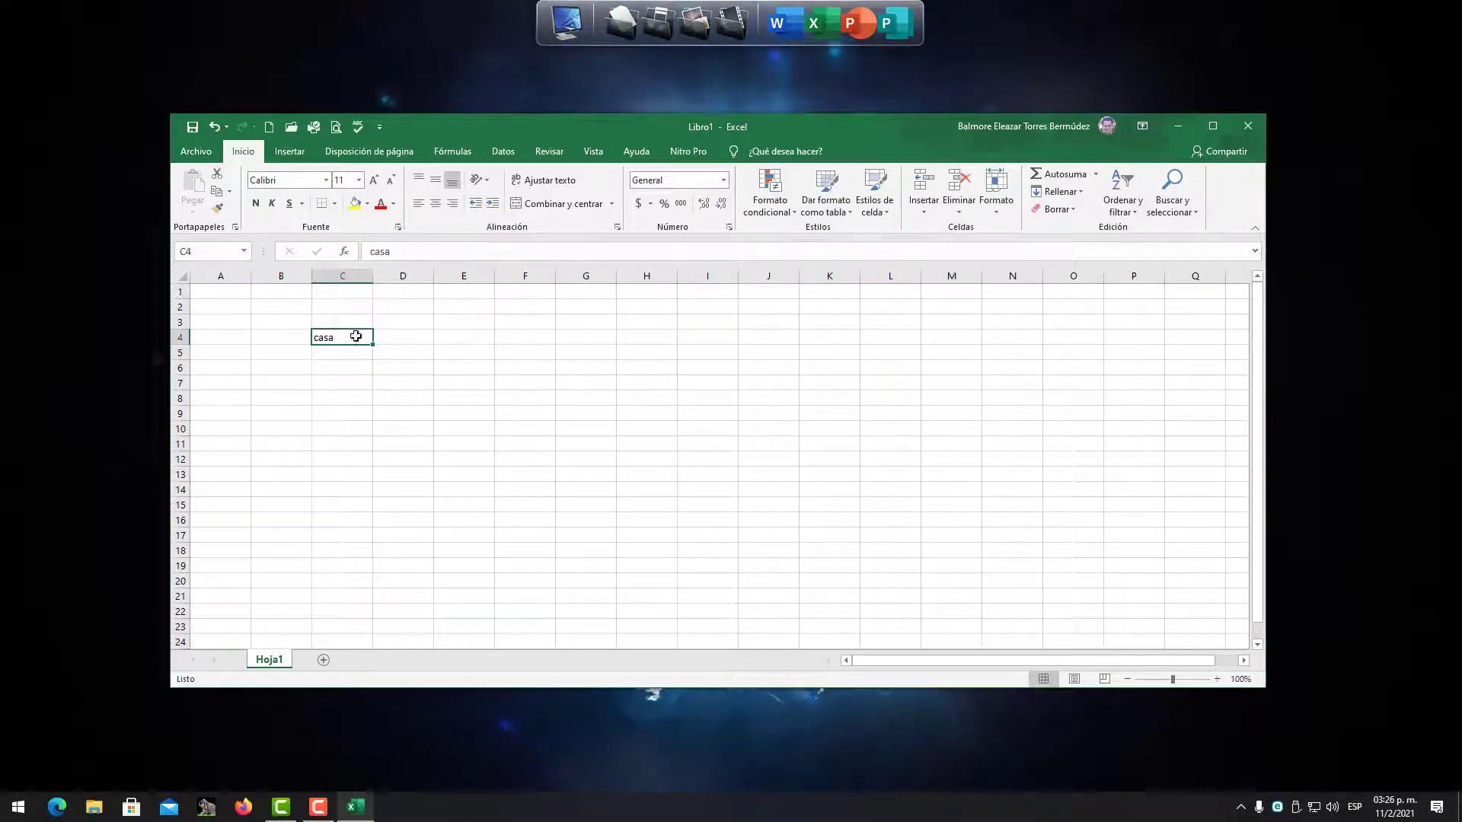
- Fill column E with 123 in E4, palabra in E5 and the date 12/05/12 in E6
left_click(424, 395)
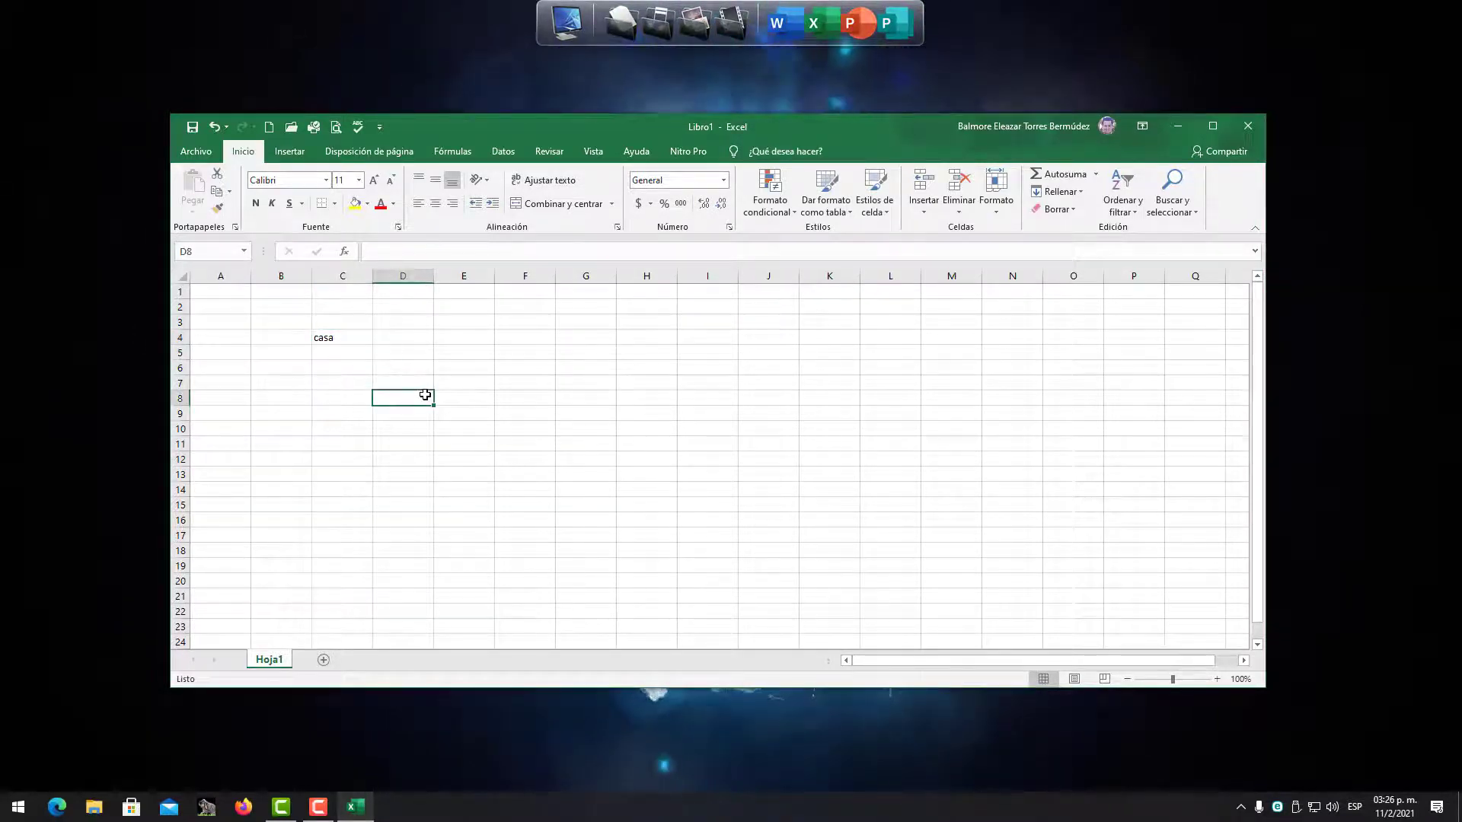
left_click(465, 336)
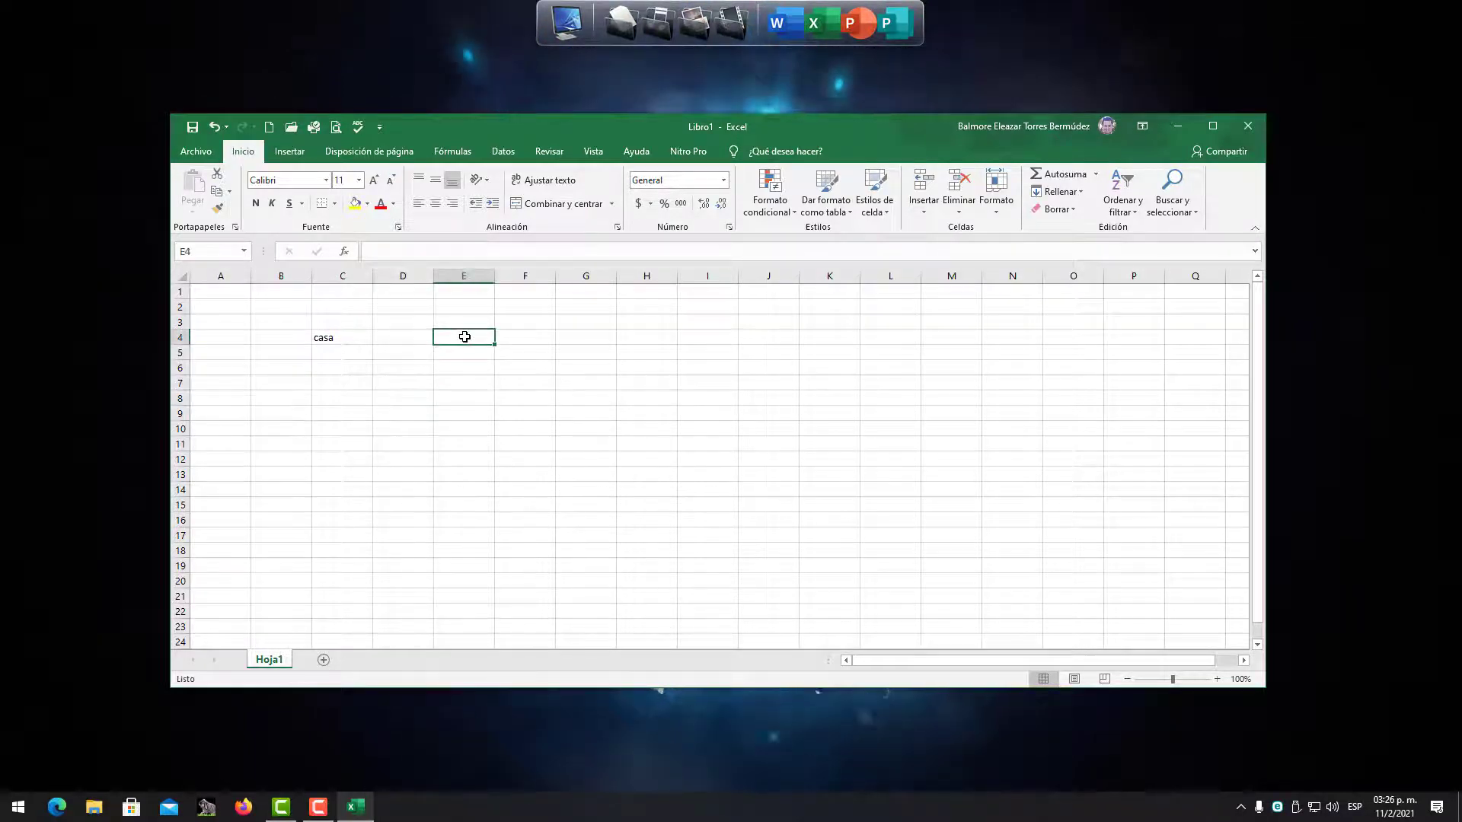
type("123")
key("Return")
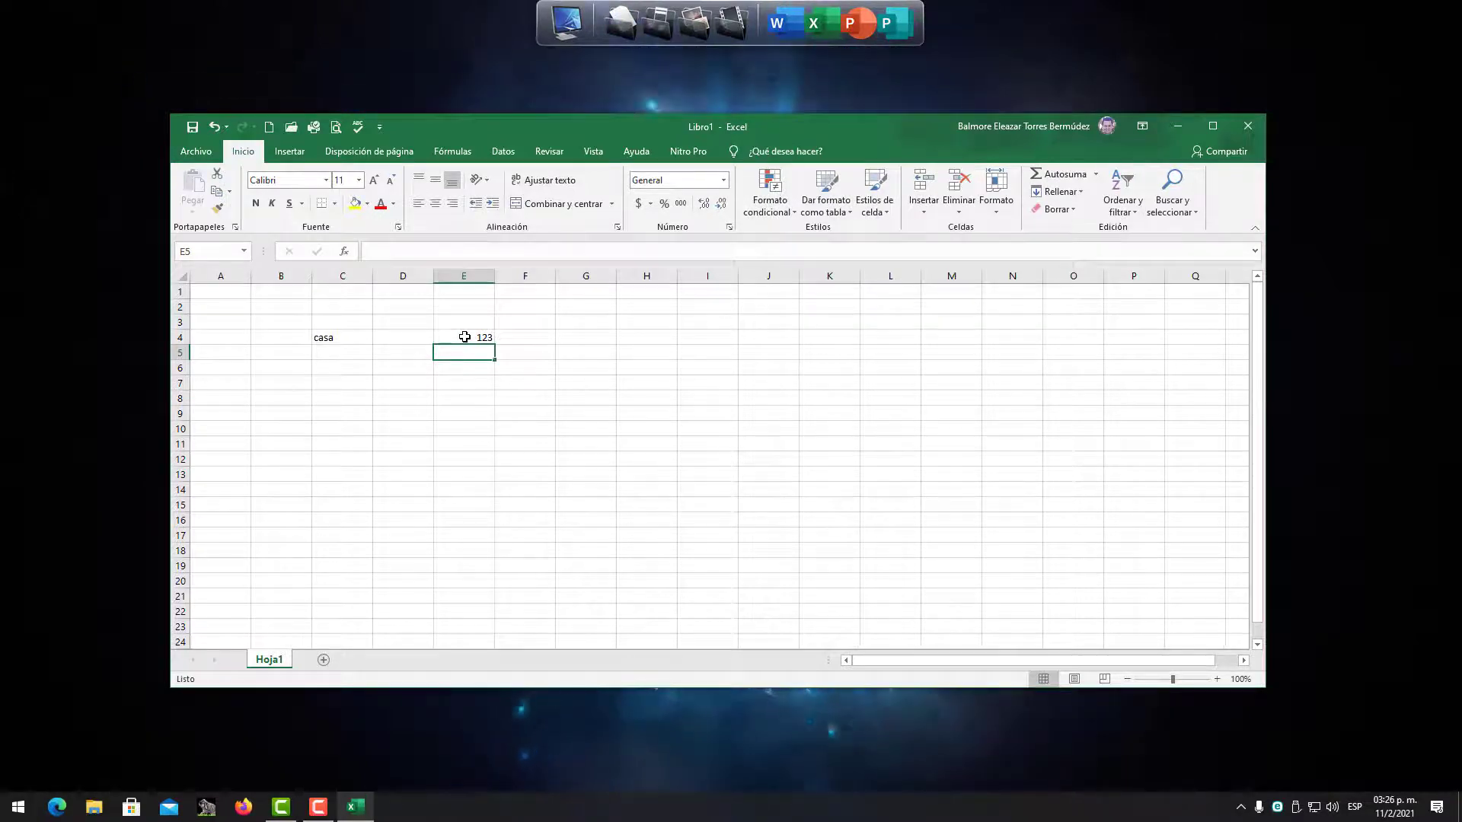
type("palabra")
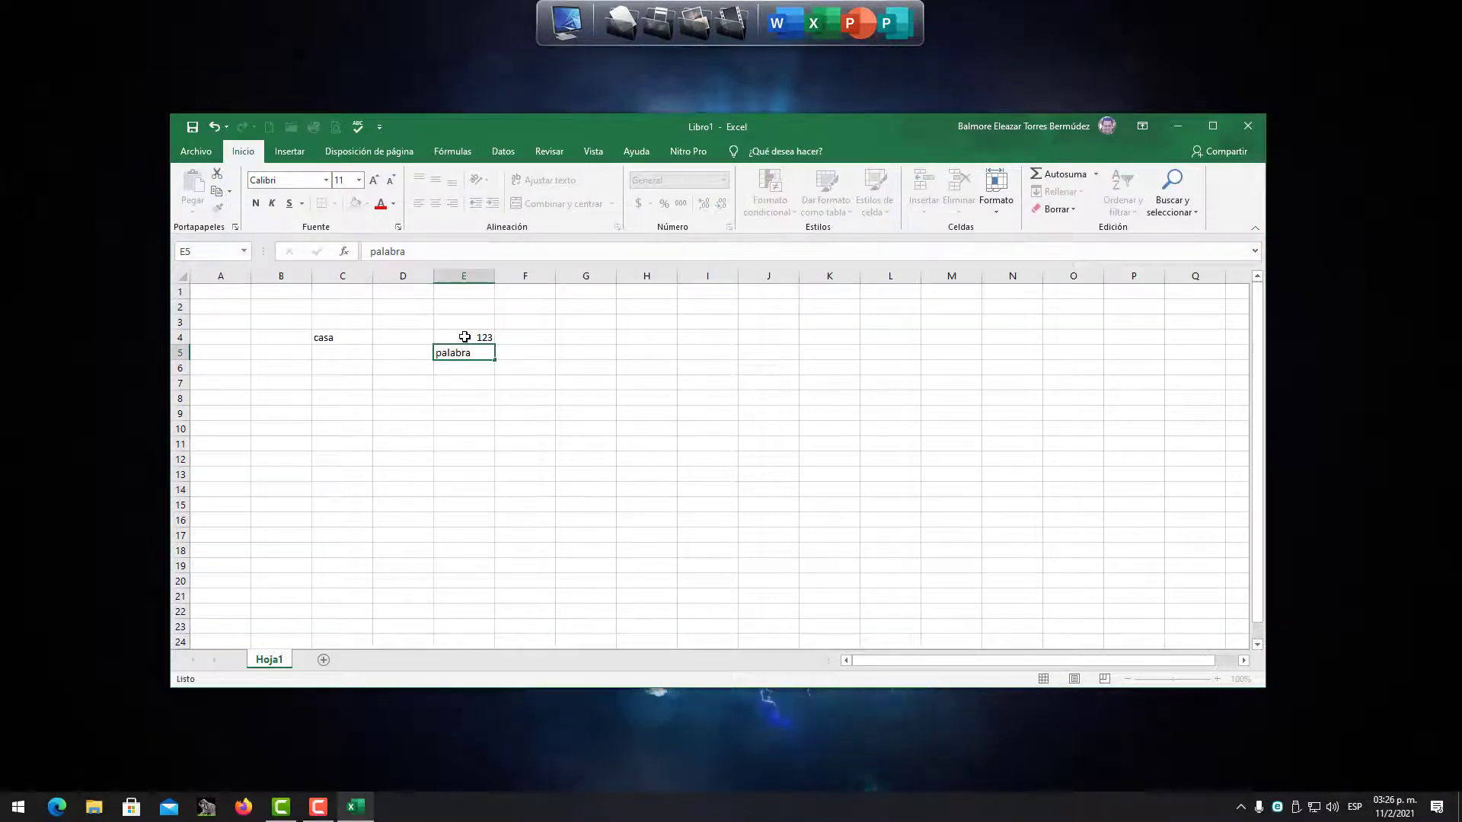
key("Return")
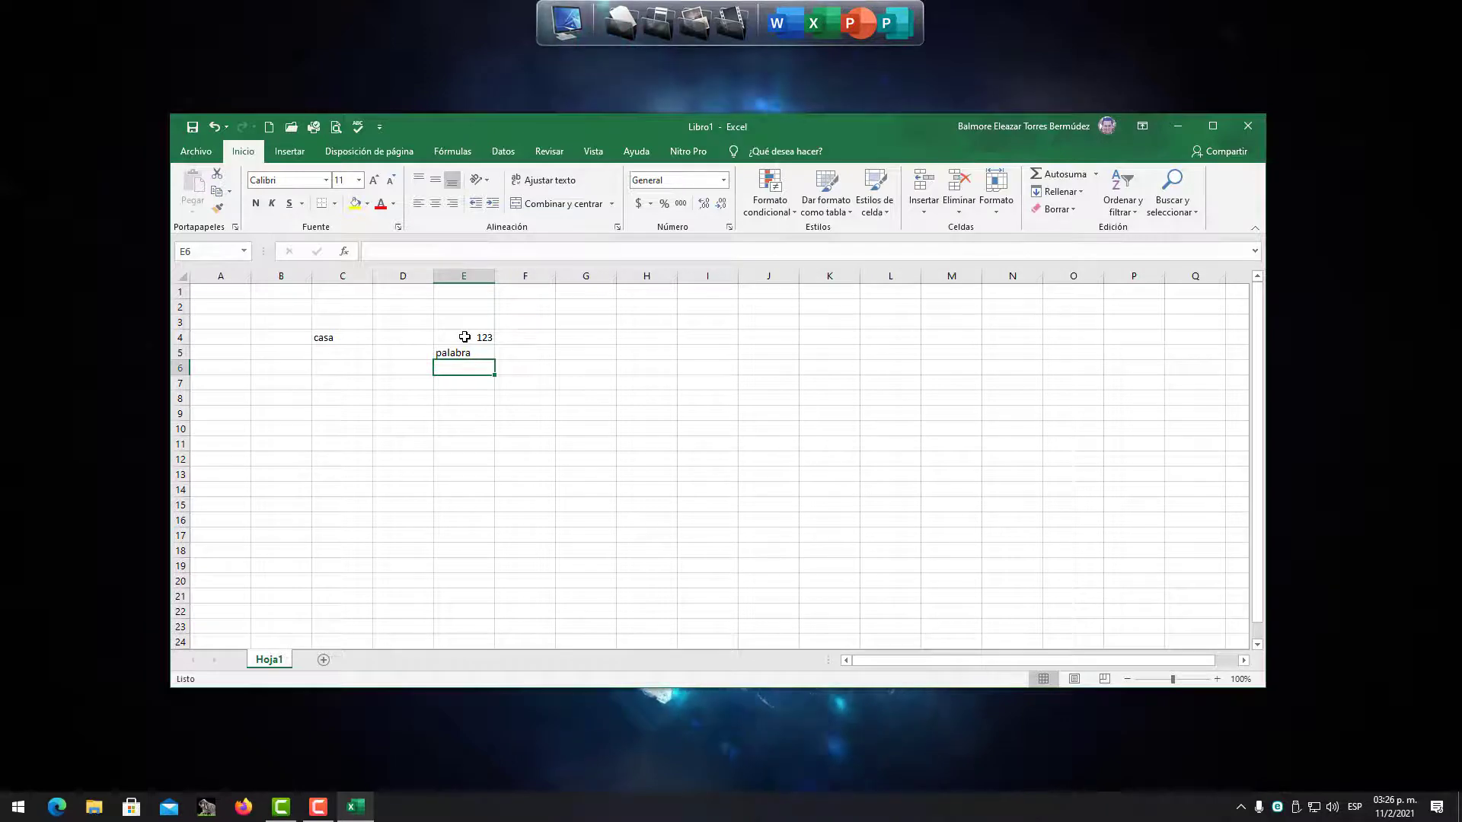
type("12/05/")
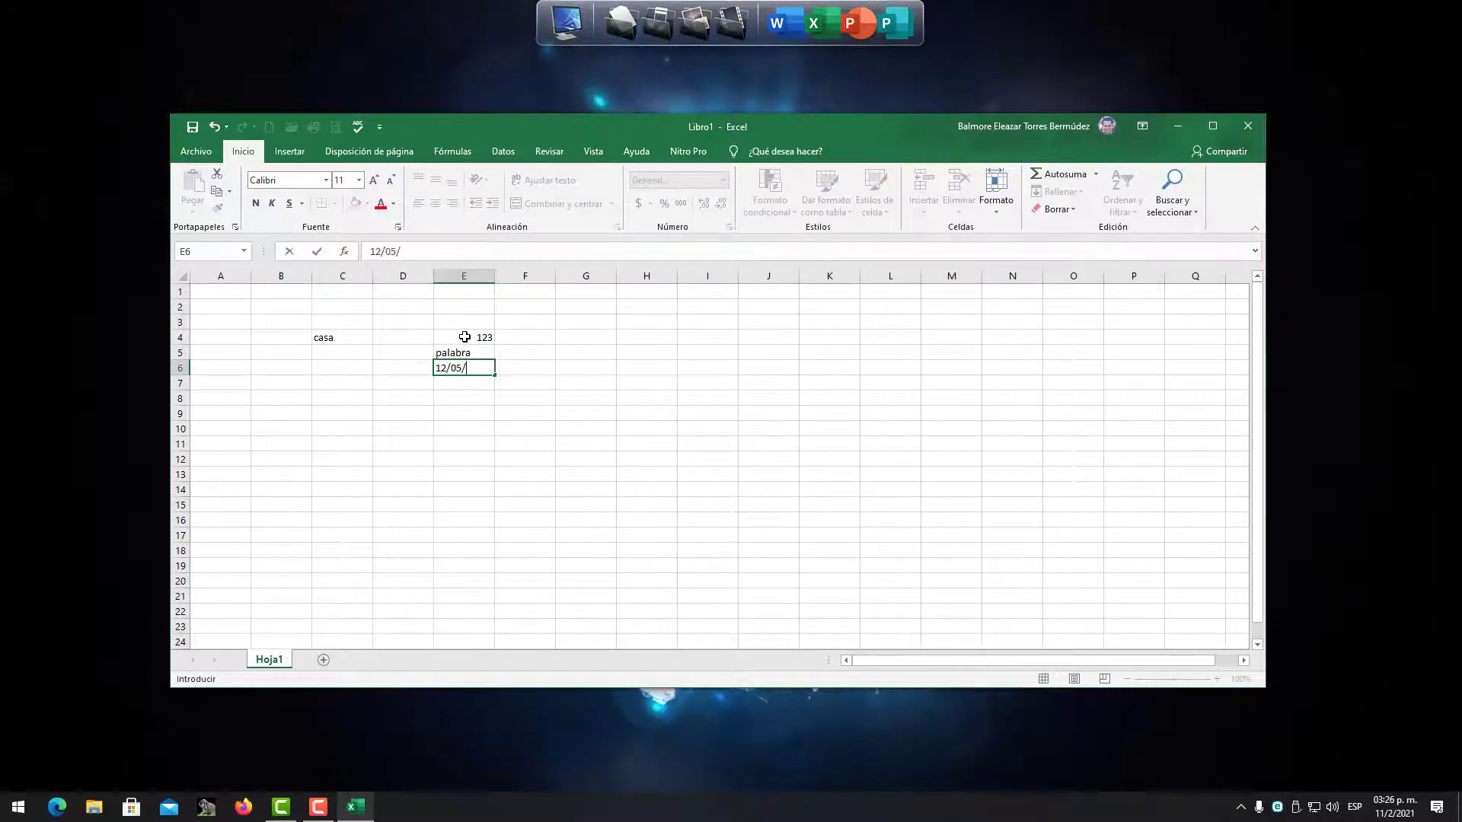
type("12")
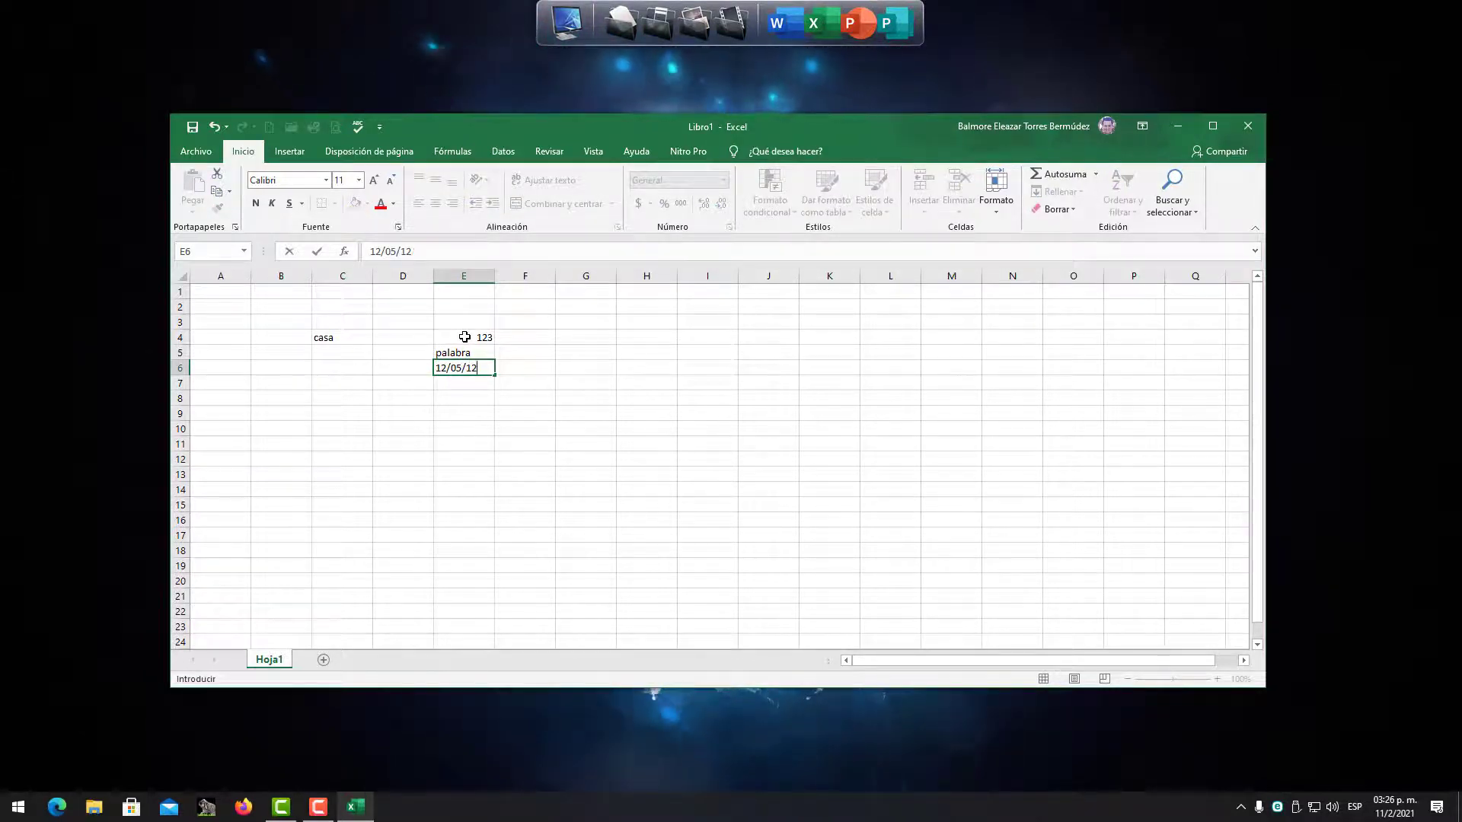
key("Tab")
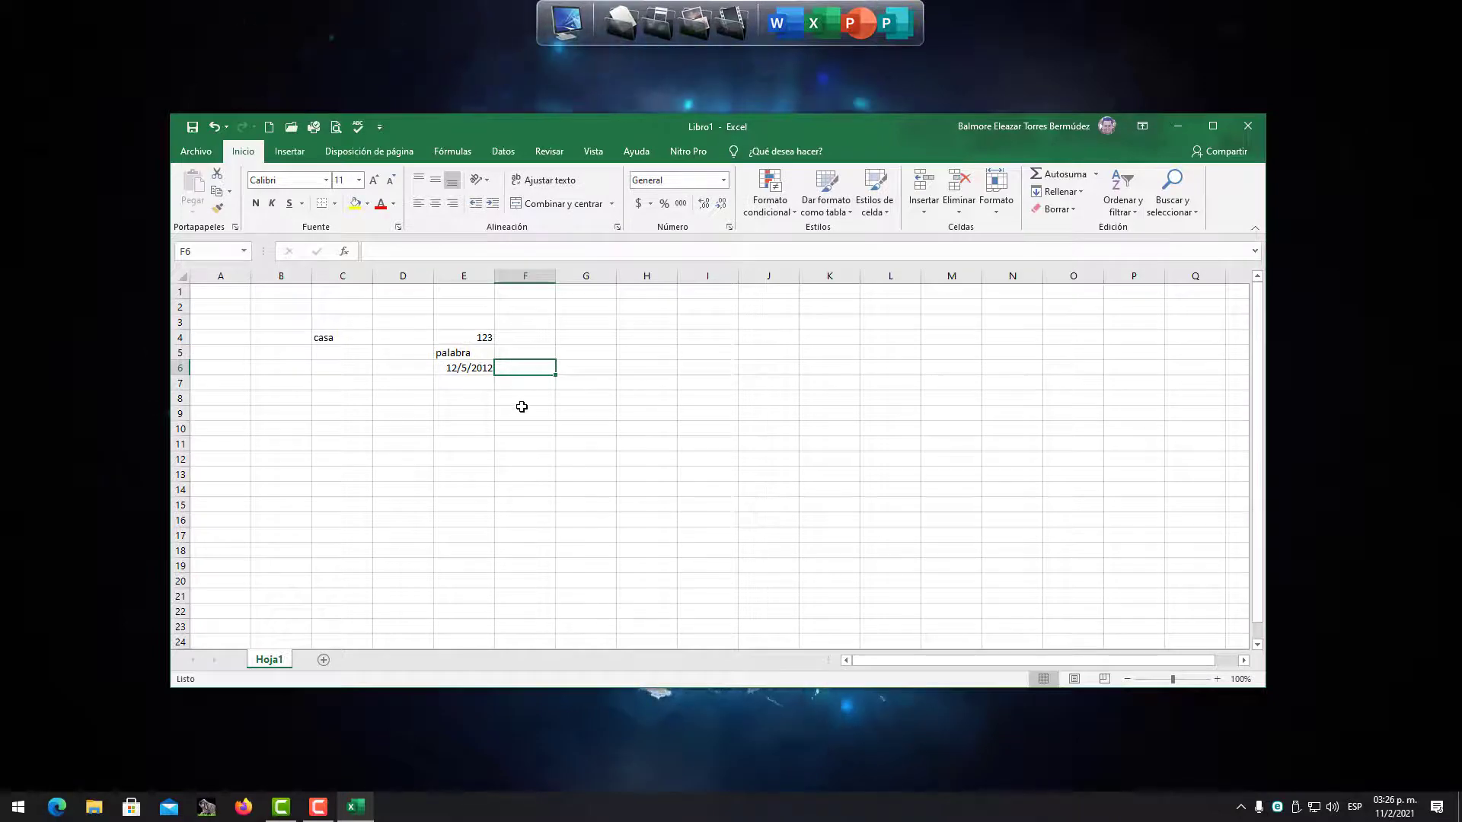
- Delete the entries 123, palabra, the date and casa from E4, E5, E6 and C4
left_click(469, 413)
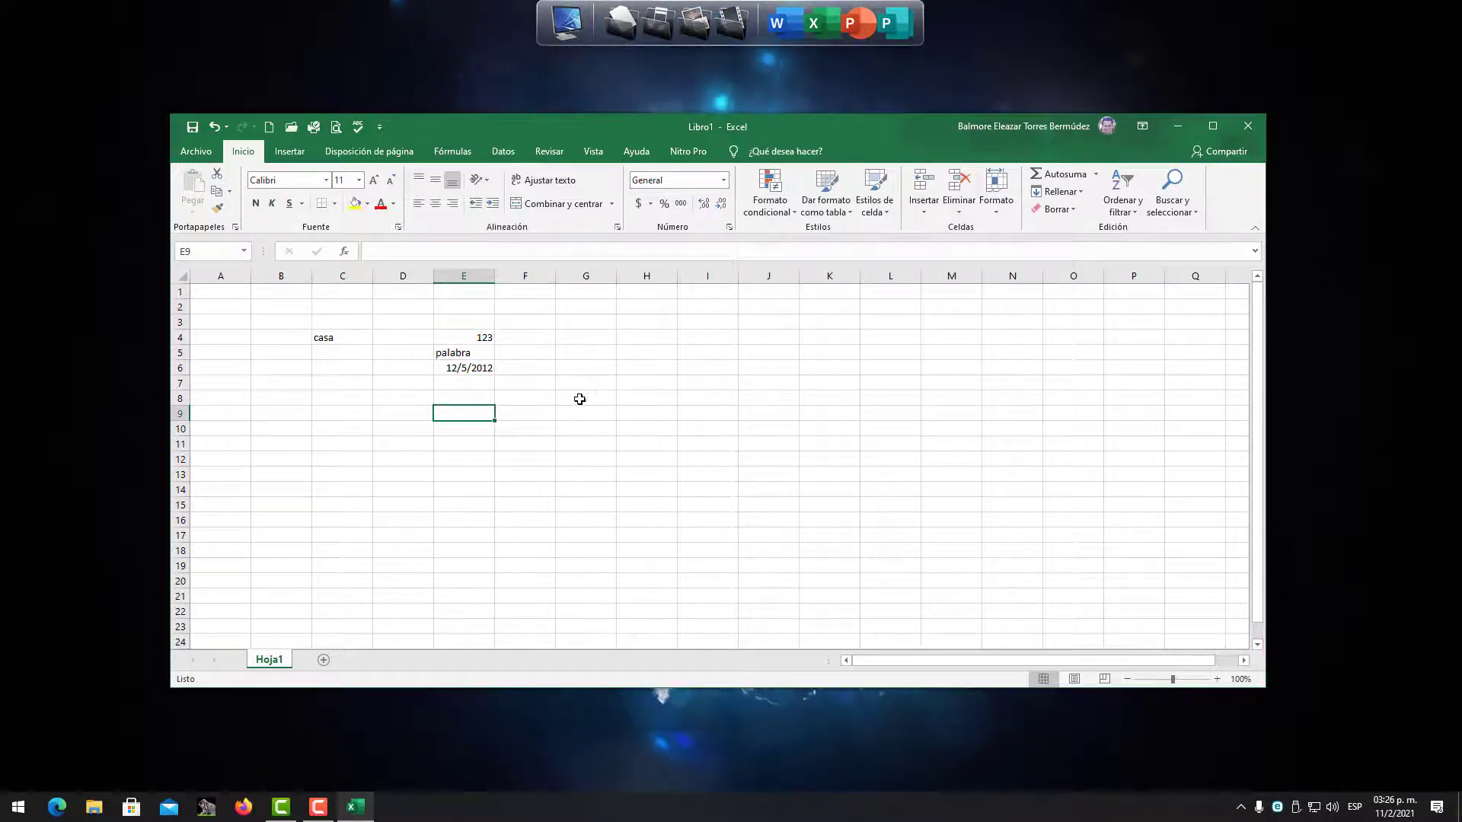
left_click(463, 338)
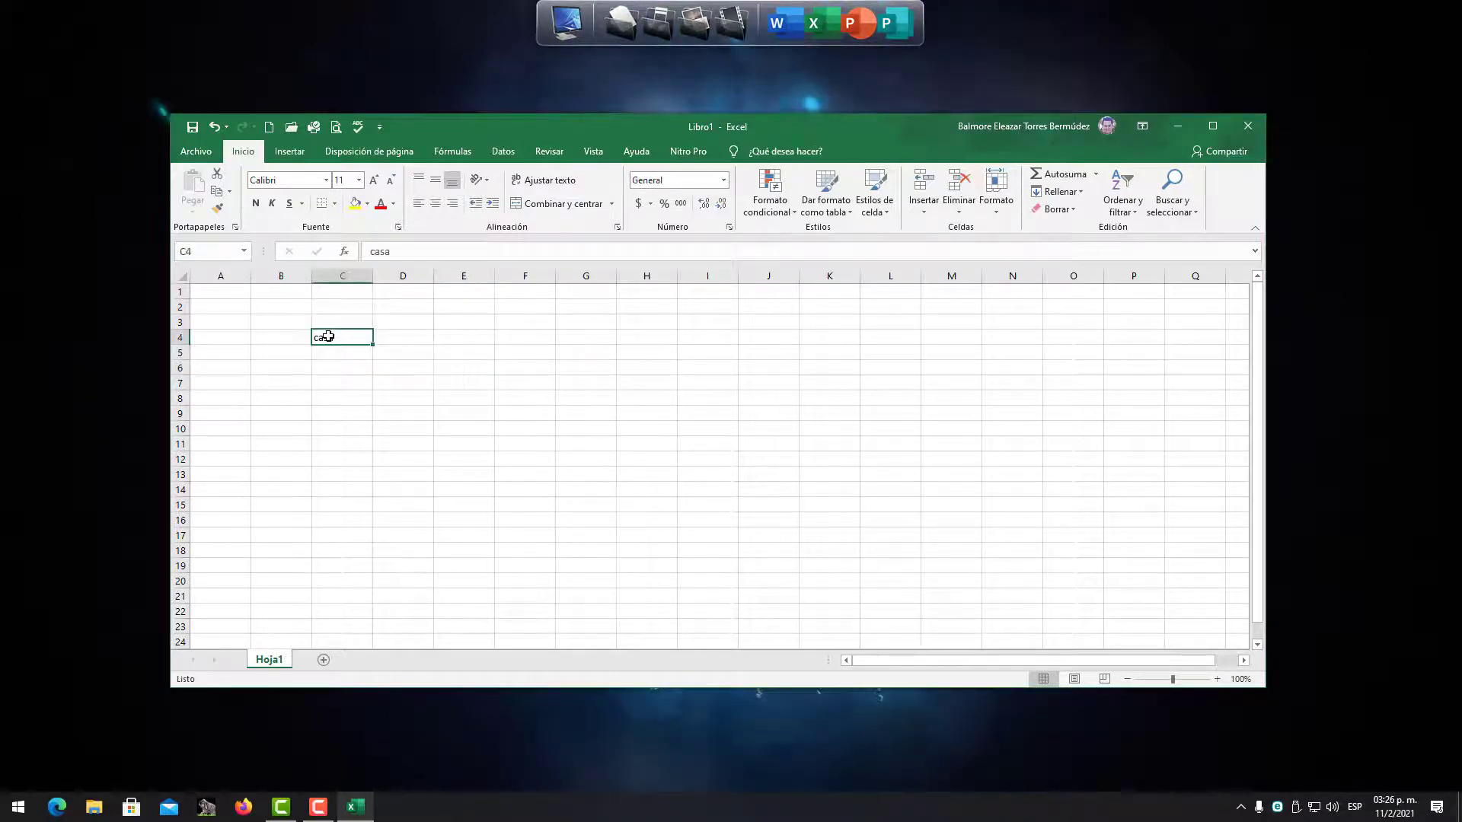
left_click(376, 468)
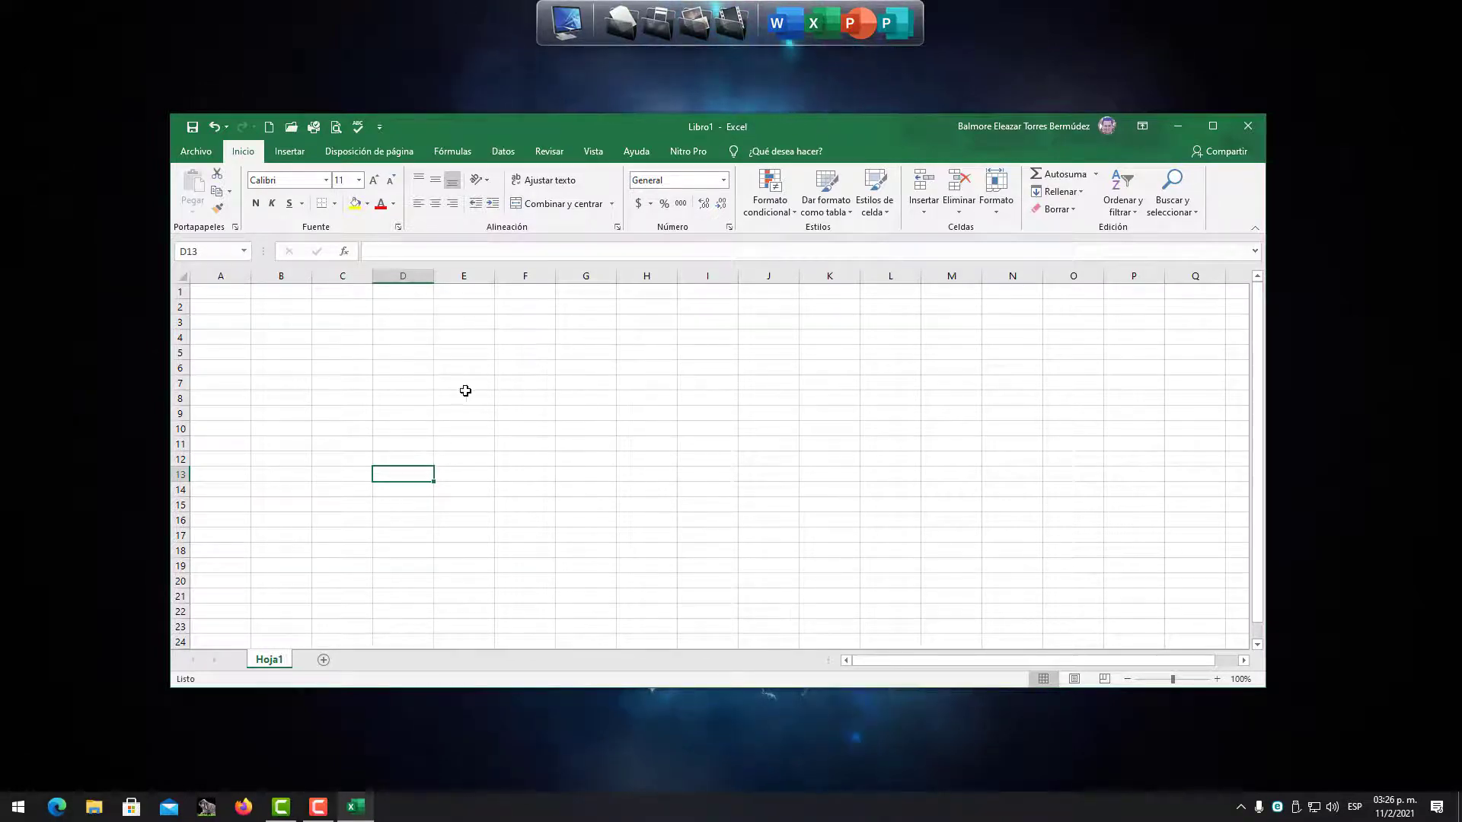
- Add sheets Hoja2 and Hoja3 and flip between them and Hoja1
left_click(323, 660)
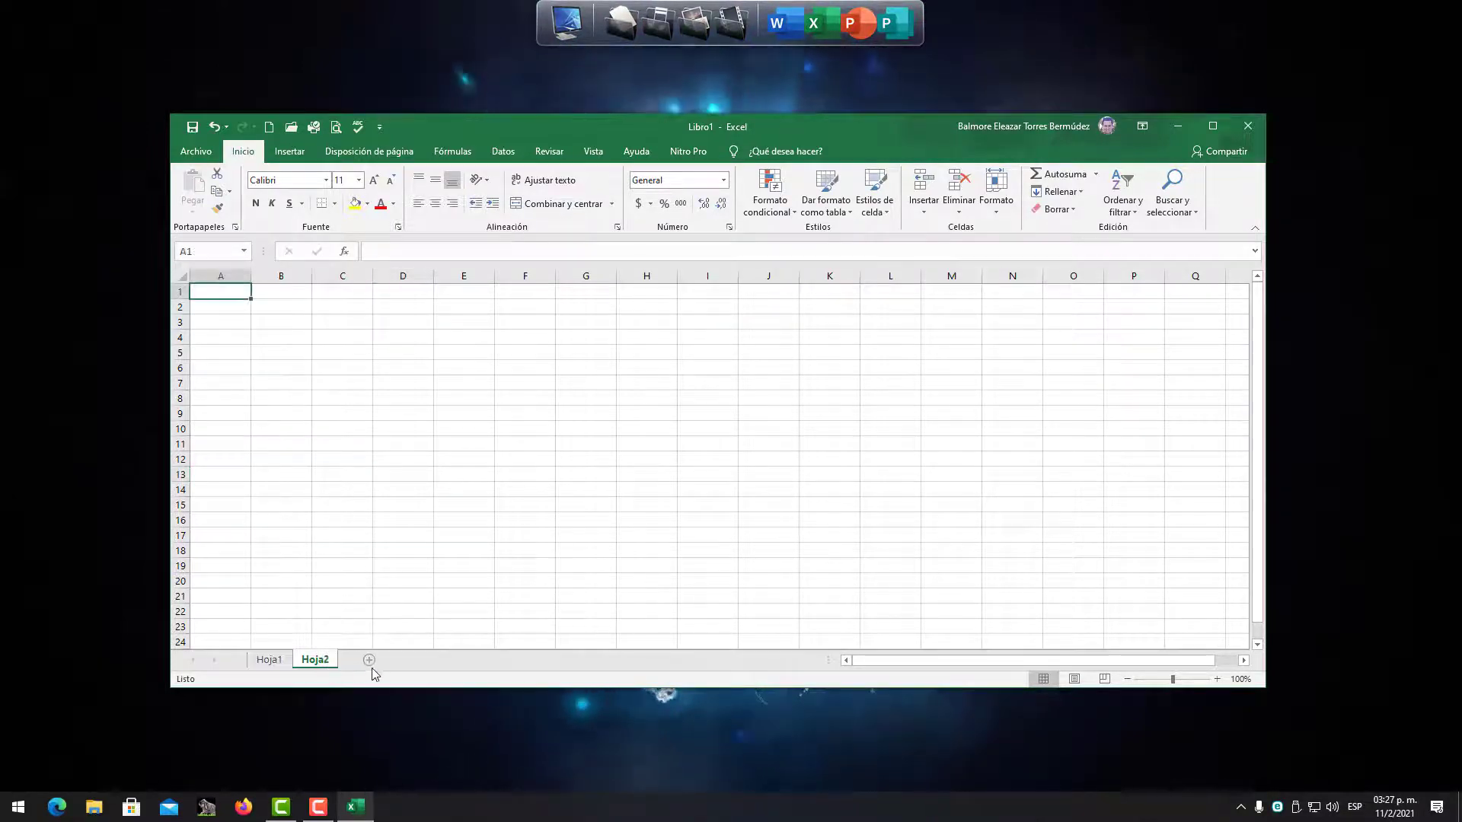
left_click(276, 666)
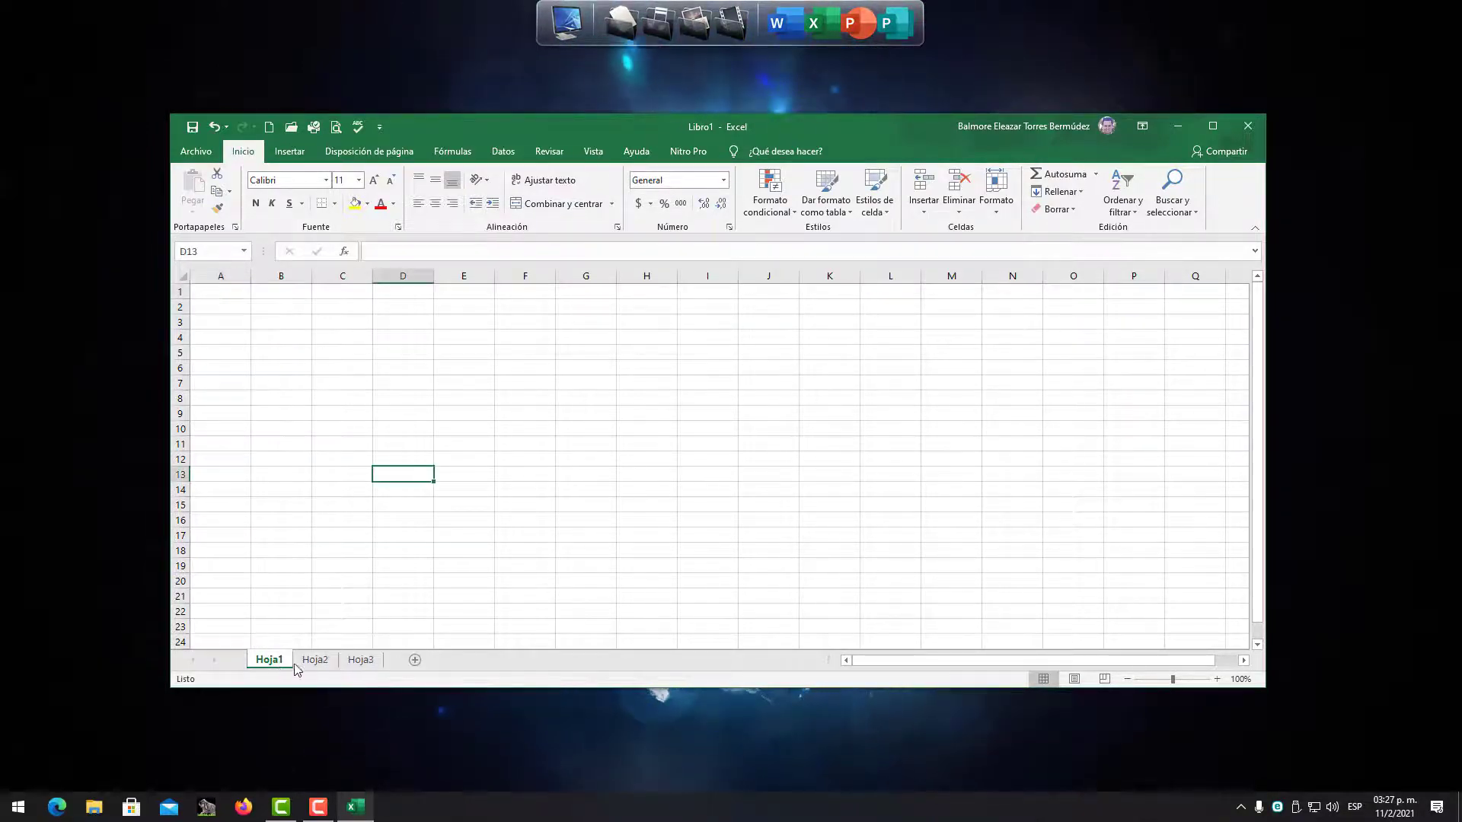
left_click(311, 665)
left_click(360, 659)
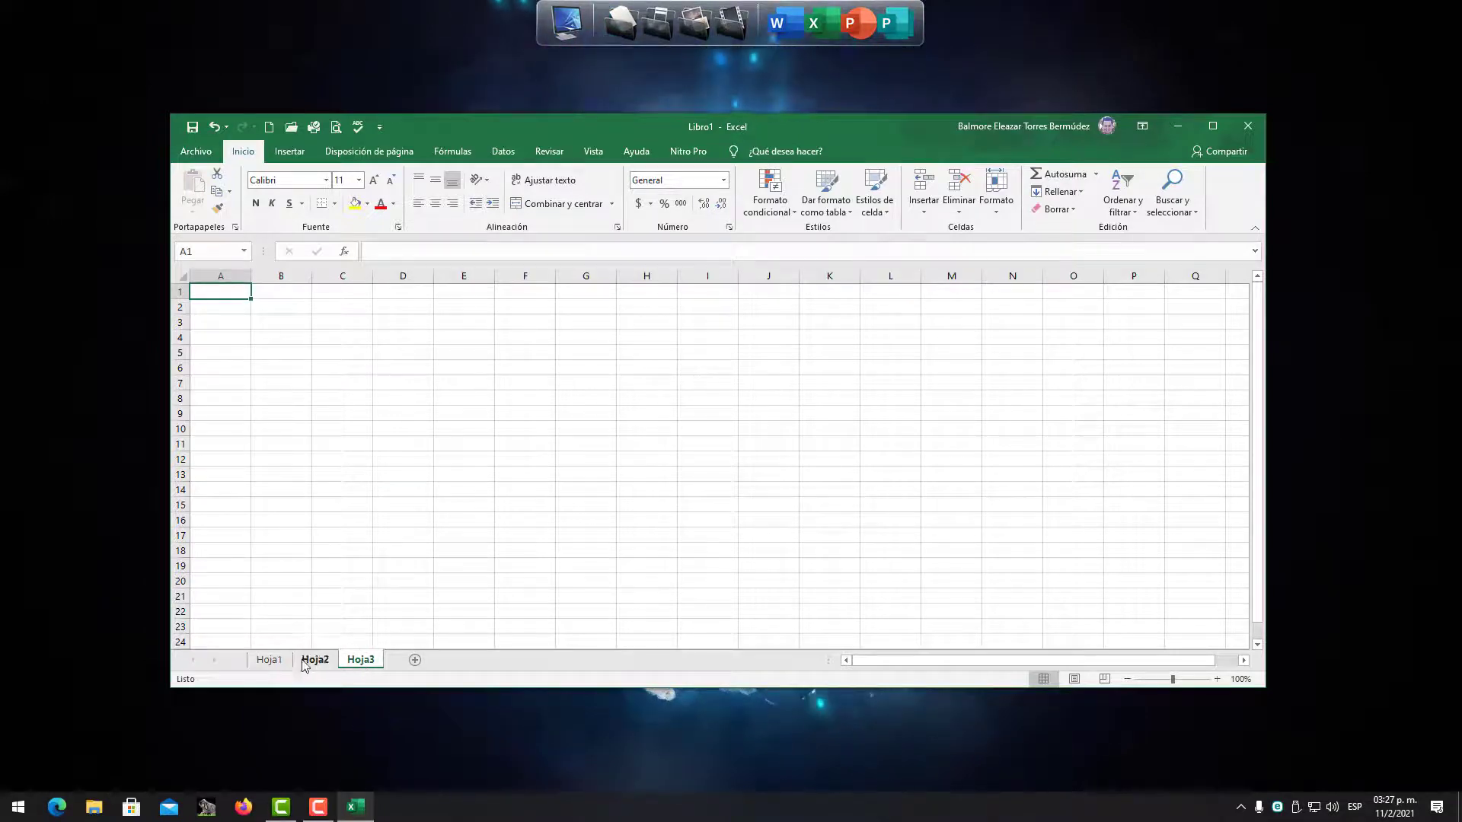
left_click(277, 663)
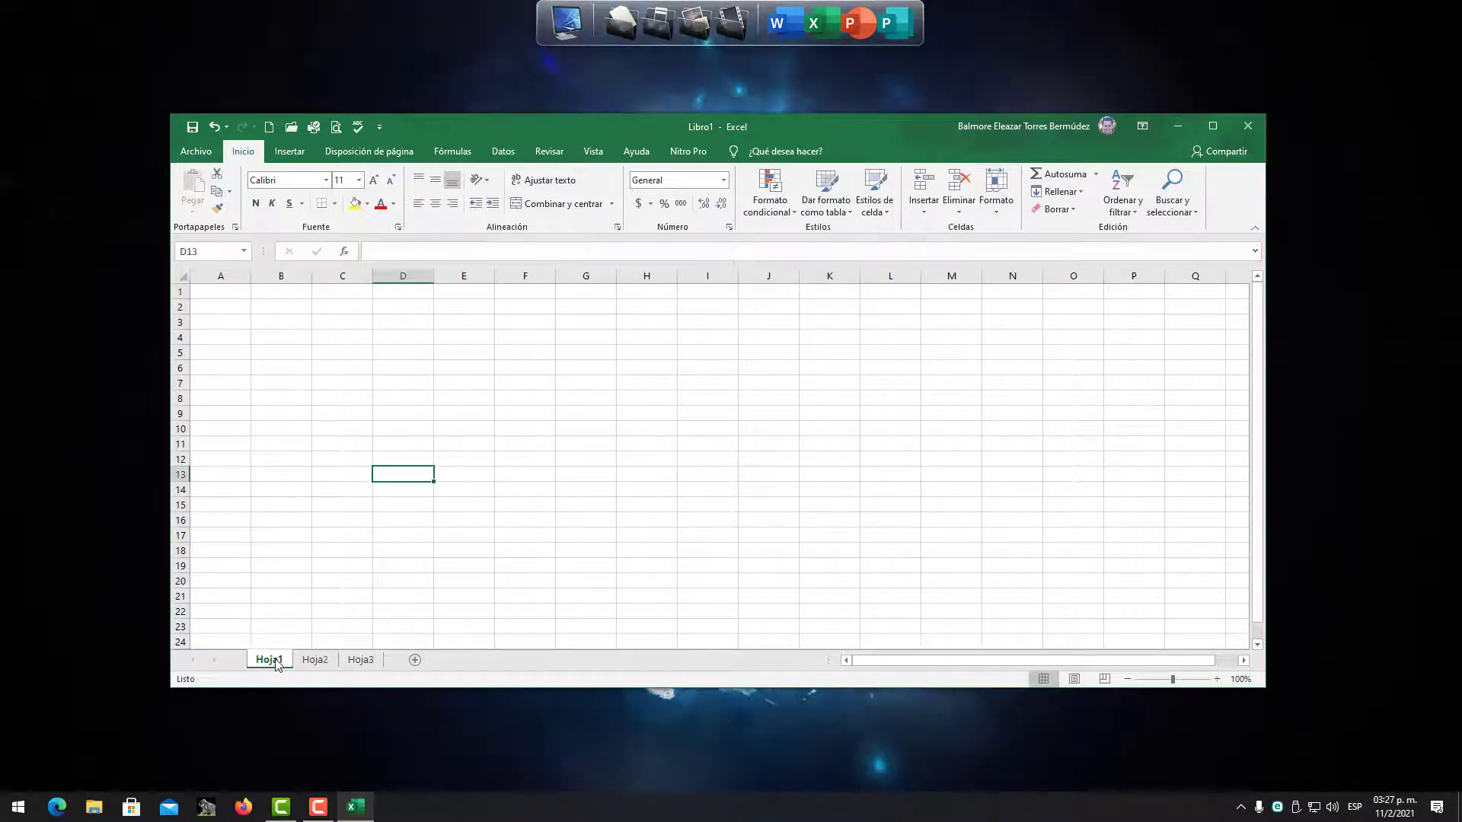
- Add extra sheets Hoja4, Hoja5 and Hoja6, then delete all three
left_click(416, 660)
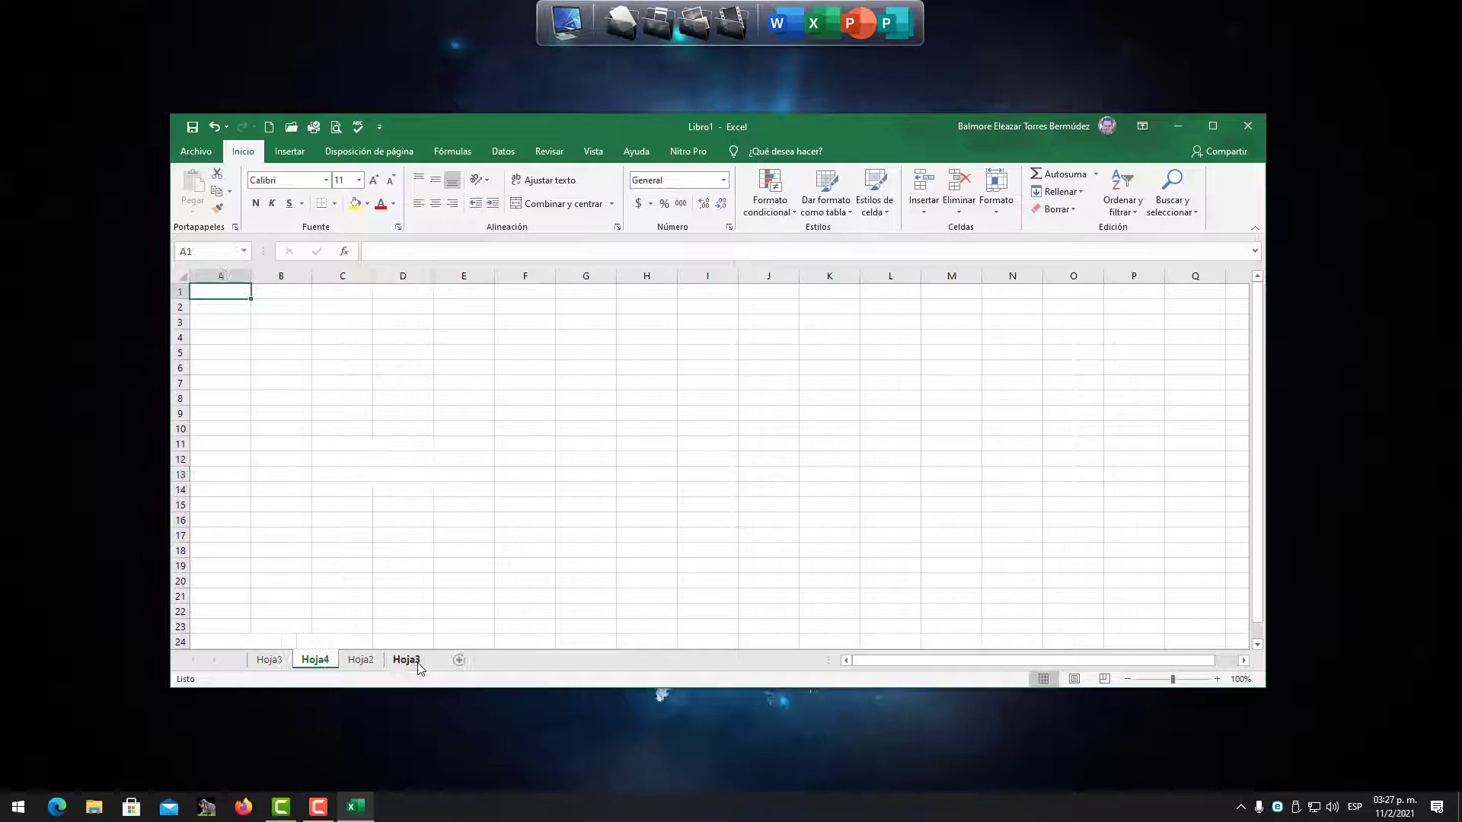
left_click(459, 661)
left_click(507, 660)
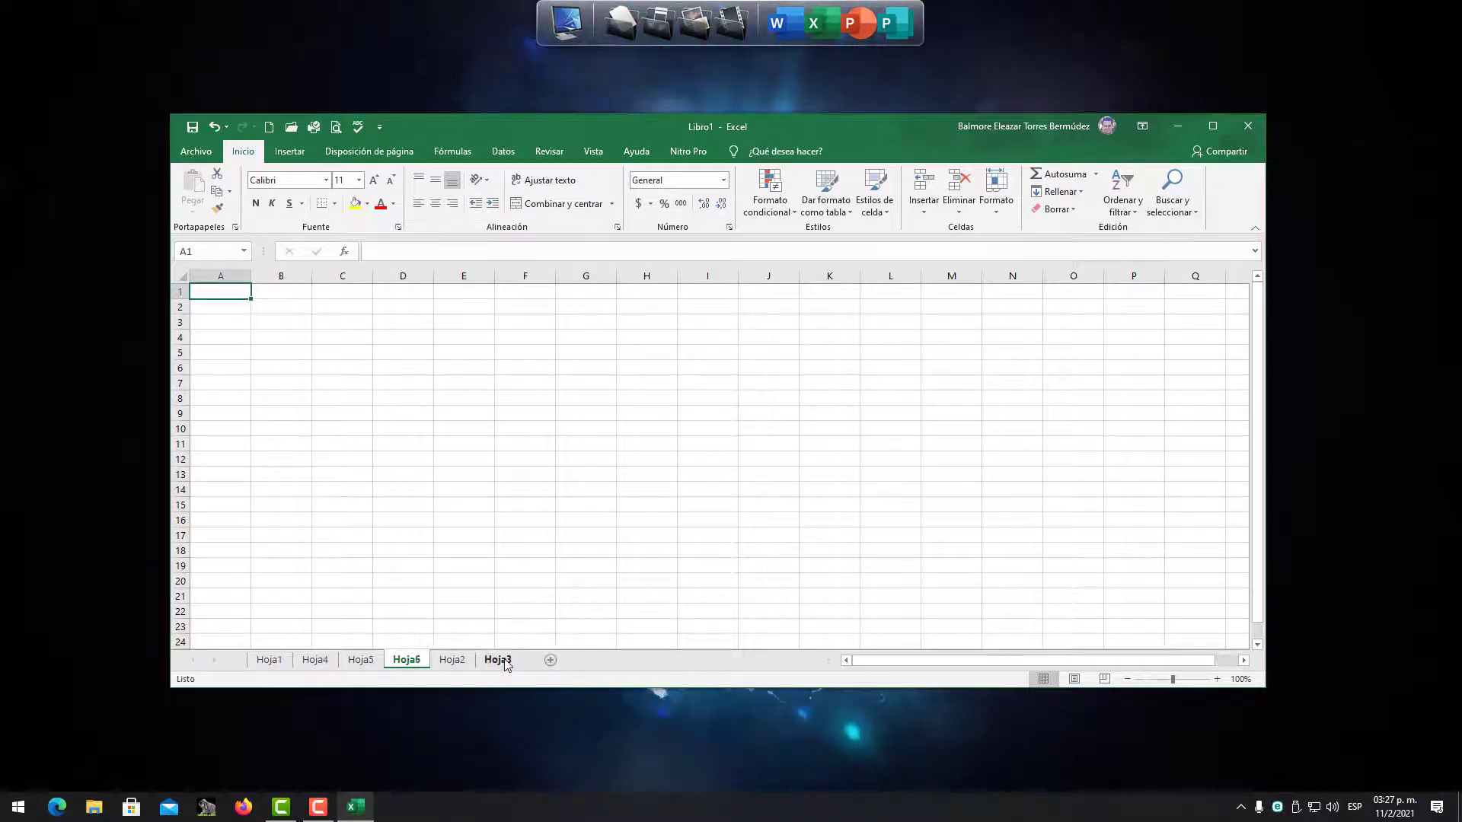
right_click(403, 665)
left_click(423, 504)
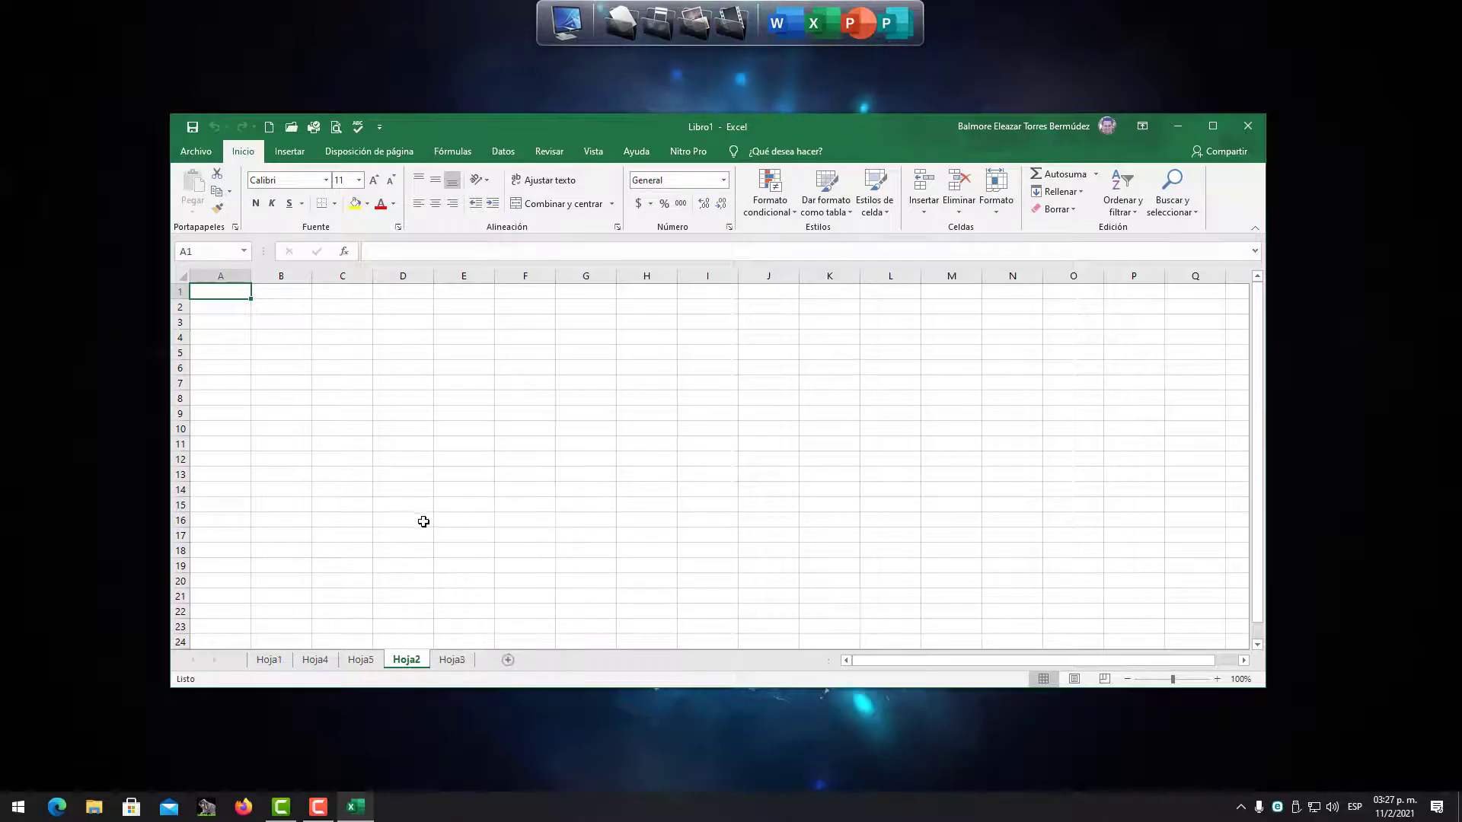
right_click(360, 659)
left_click(380, 501)
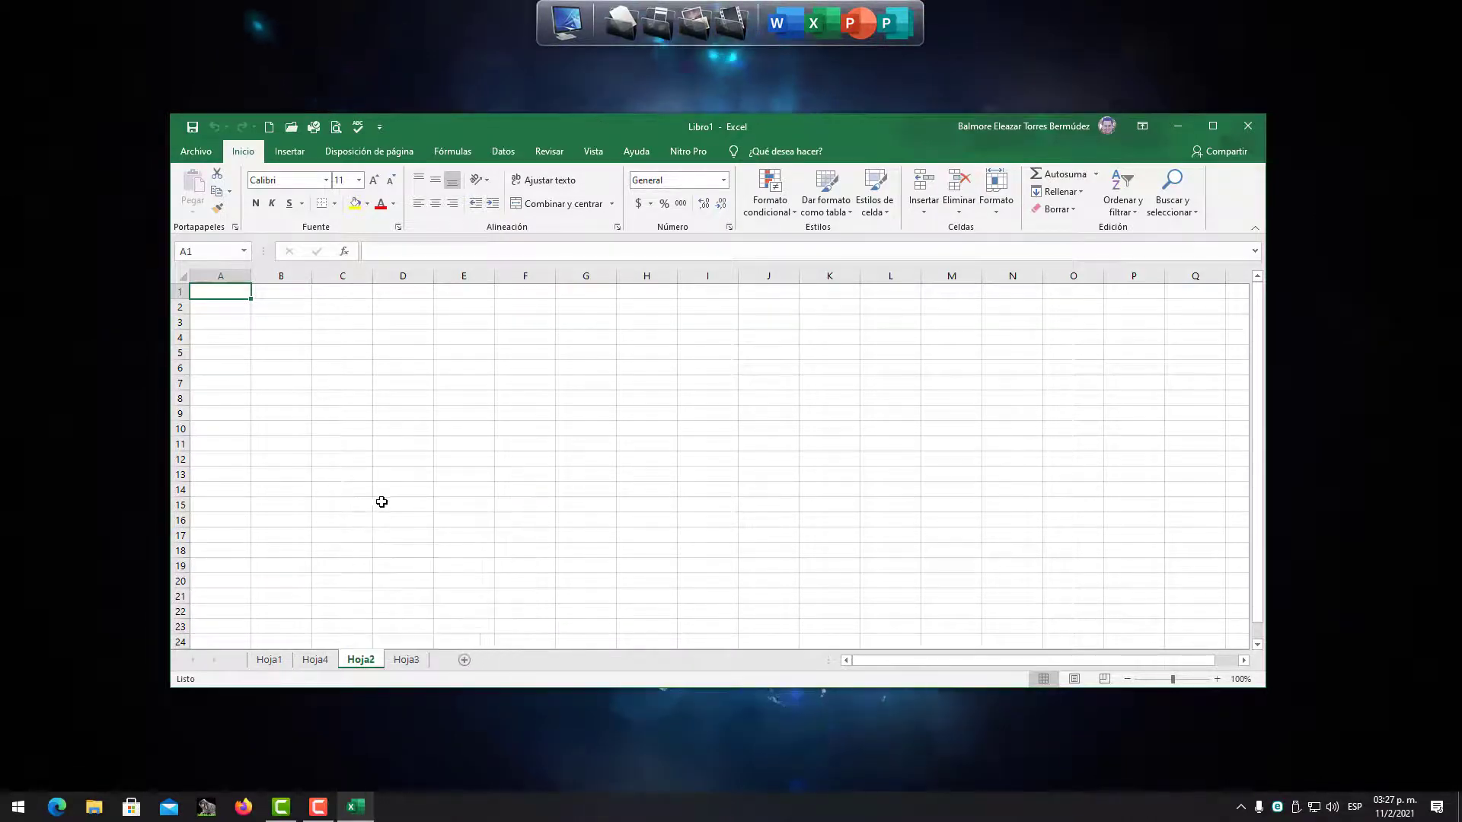
right_click(314, 660)
left_click(360, 494)
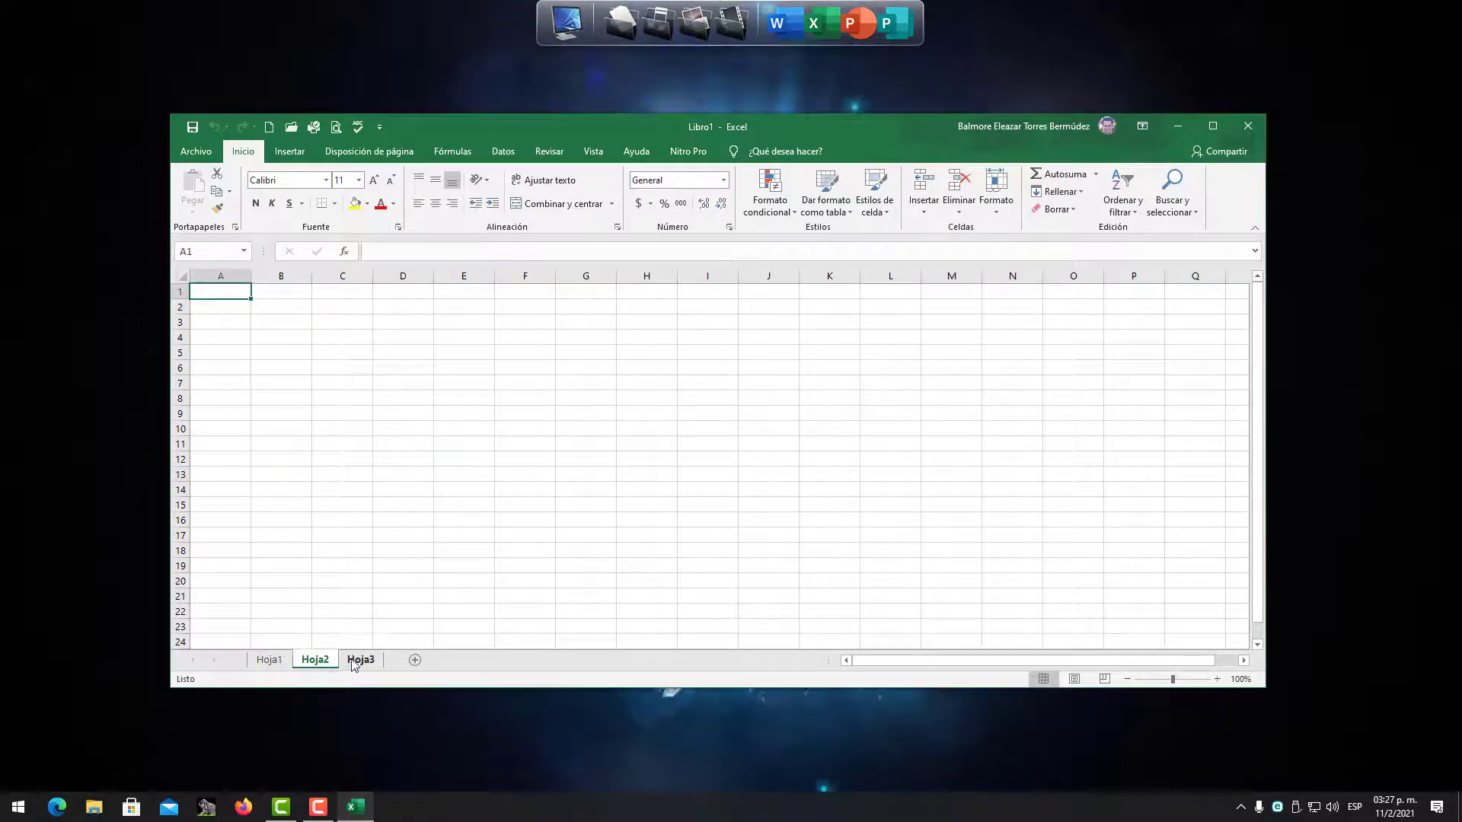
- Switch among Hoja1, Hoja2 and Hoja3, finishing on Hoja1
left_click(269, 660)
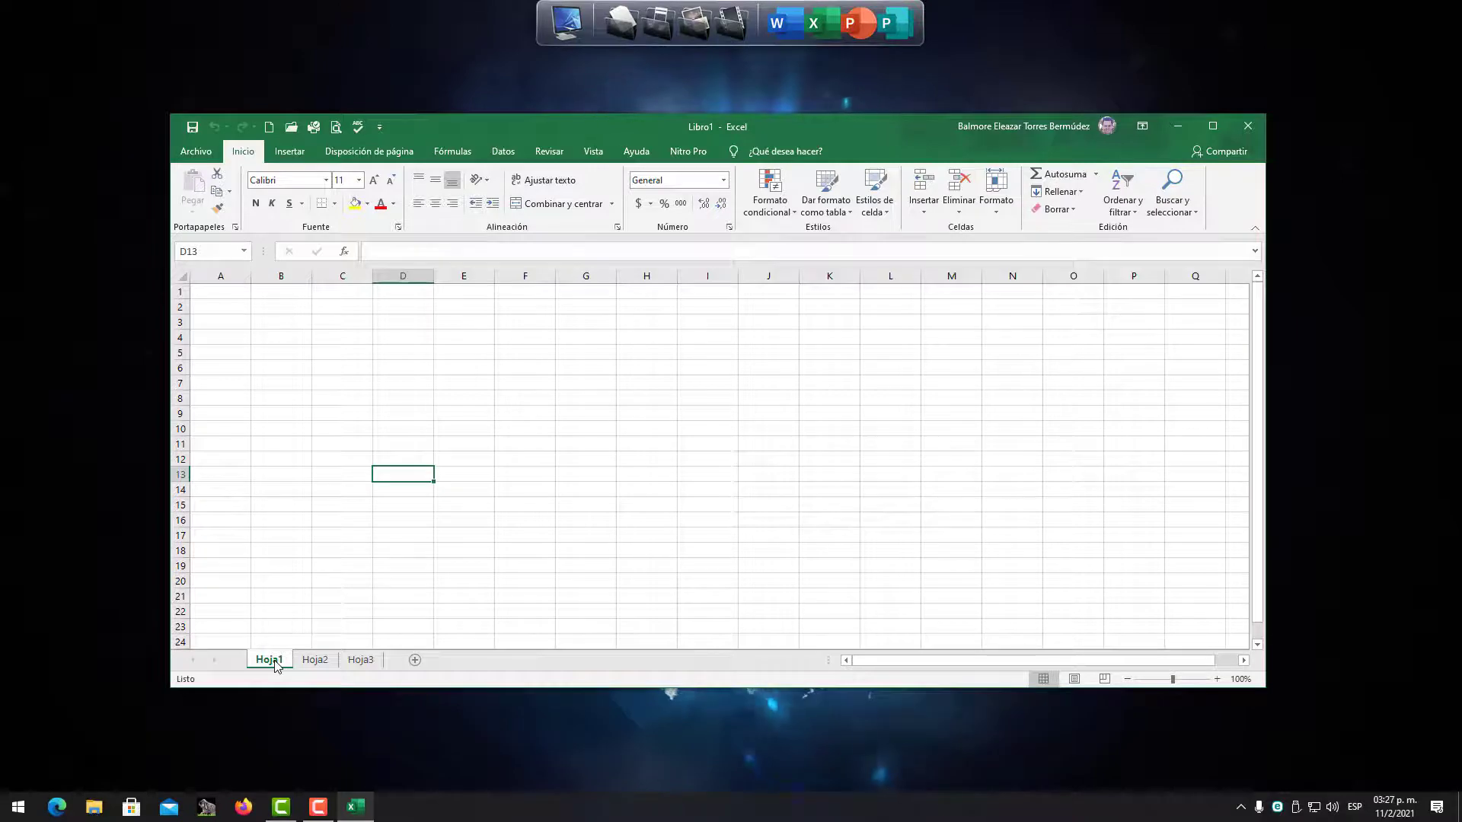
left_click(313, 661)
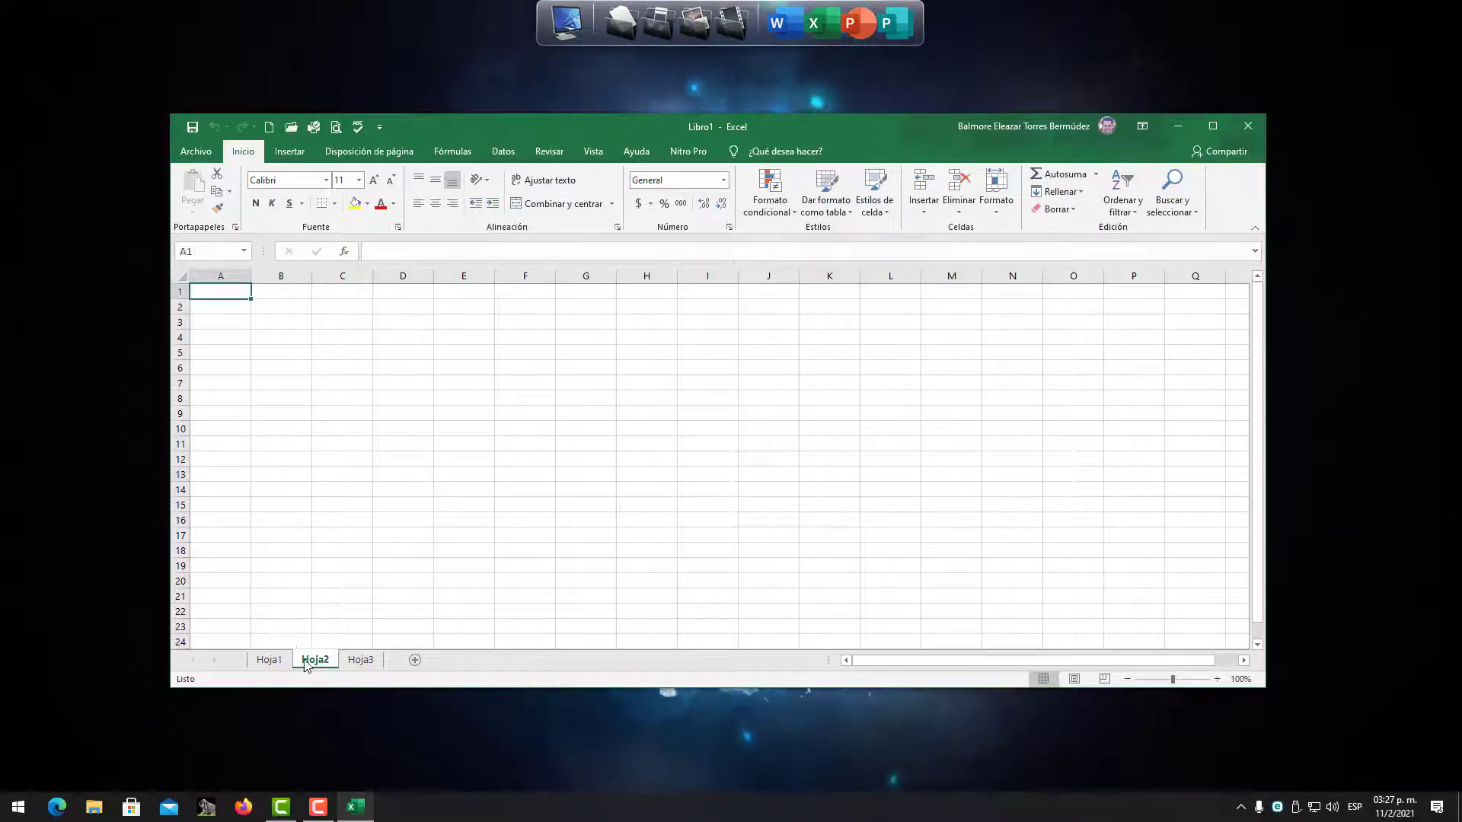
left_click(270, 660)
left_click(330, 660)
left_click(342, 660)
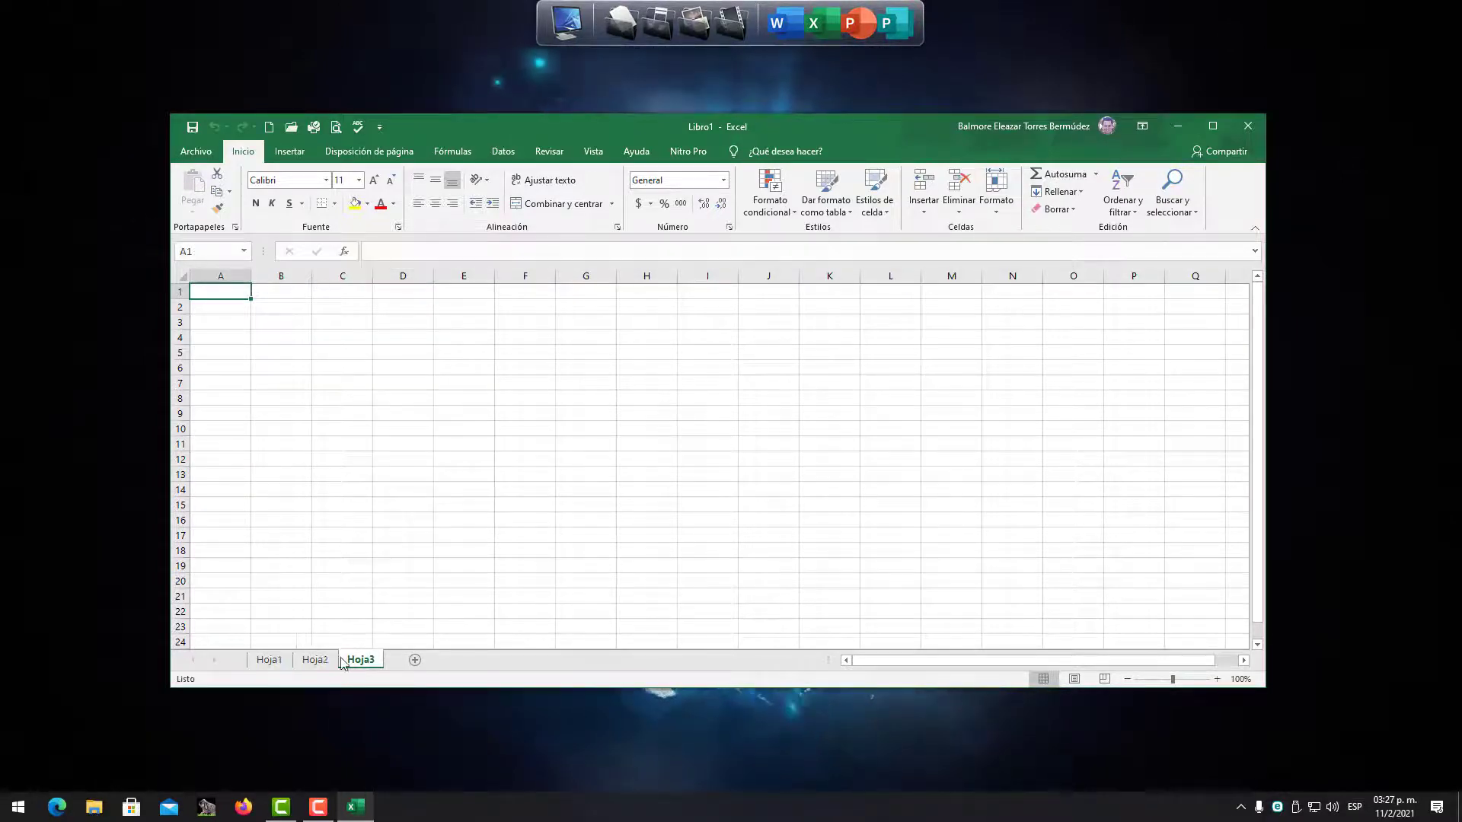
left_click(272, 663)
left_click(309, 661)
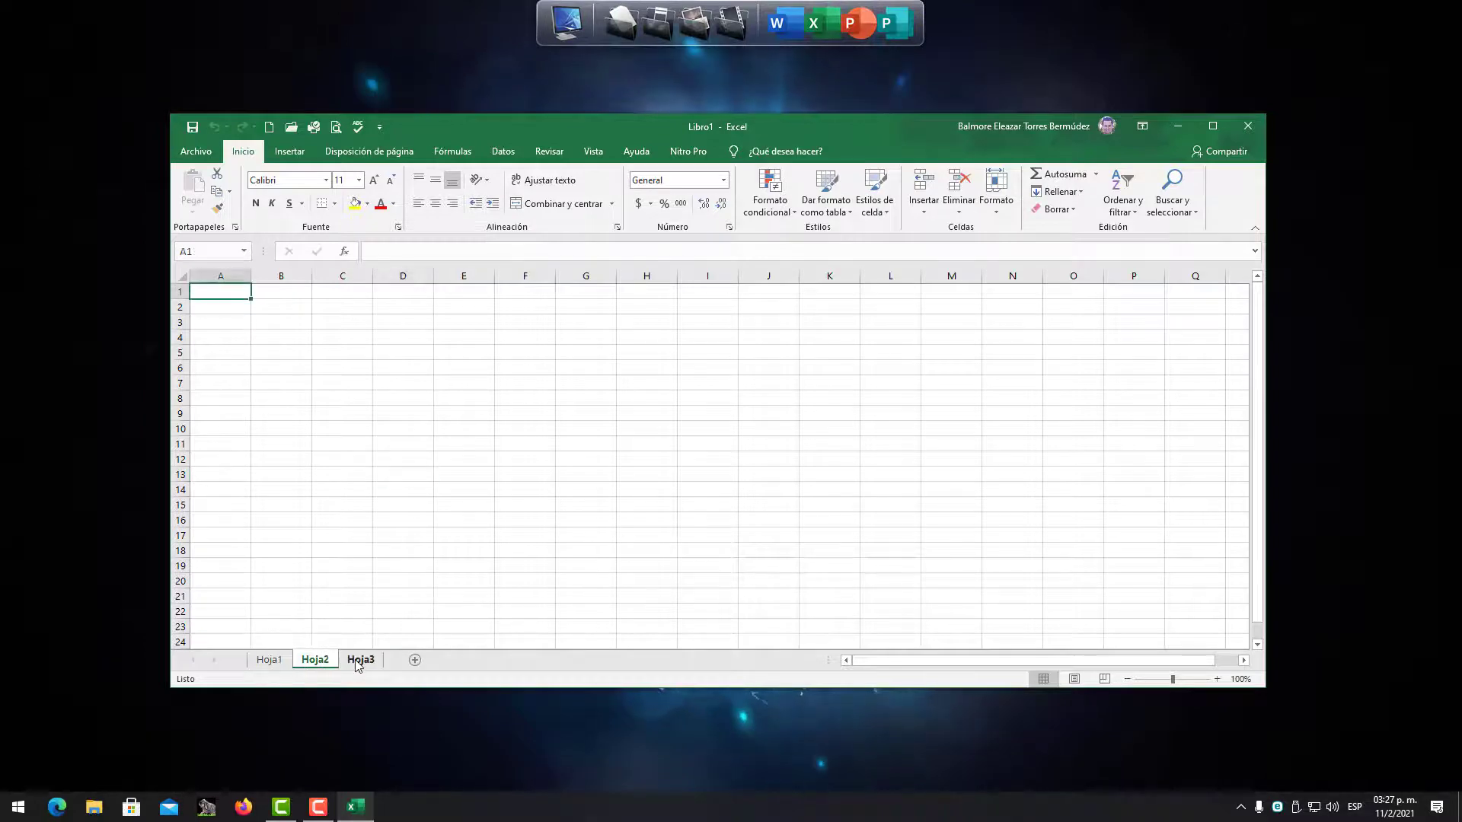
left_click(347, 659)
left_click(312, 660)
left_click(281, 662)
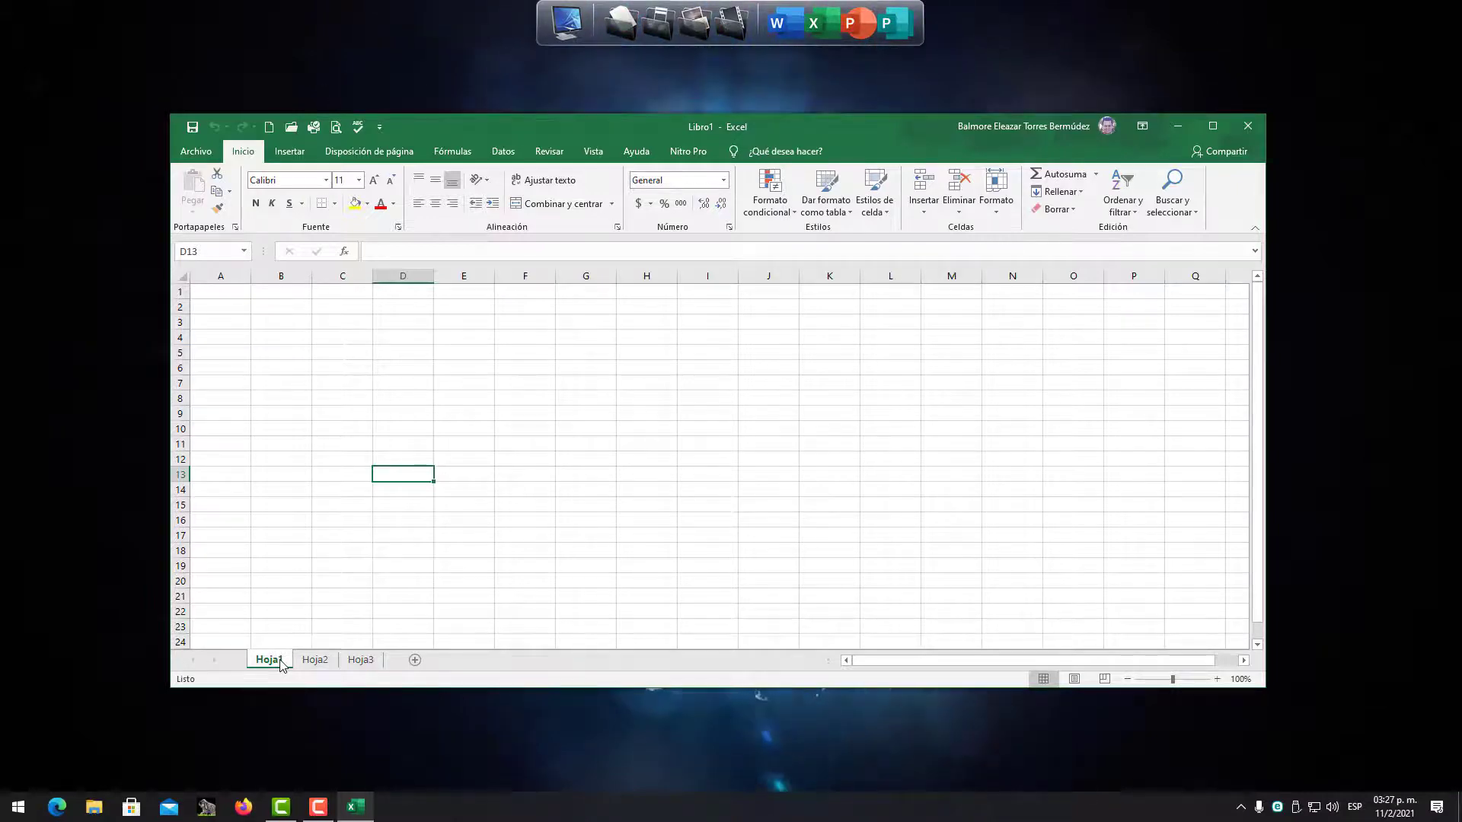
- Rename the three sheet tabs Enero, Febrero and Marzo
double_click(270, 660)
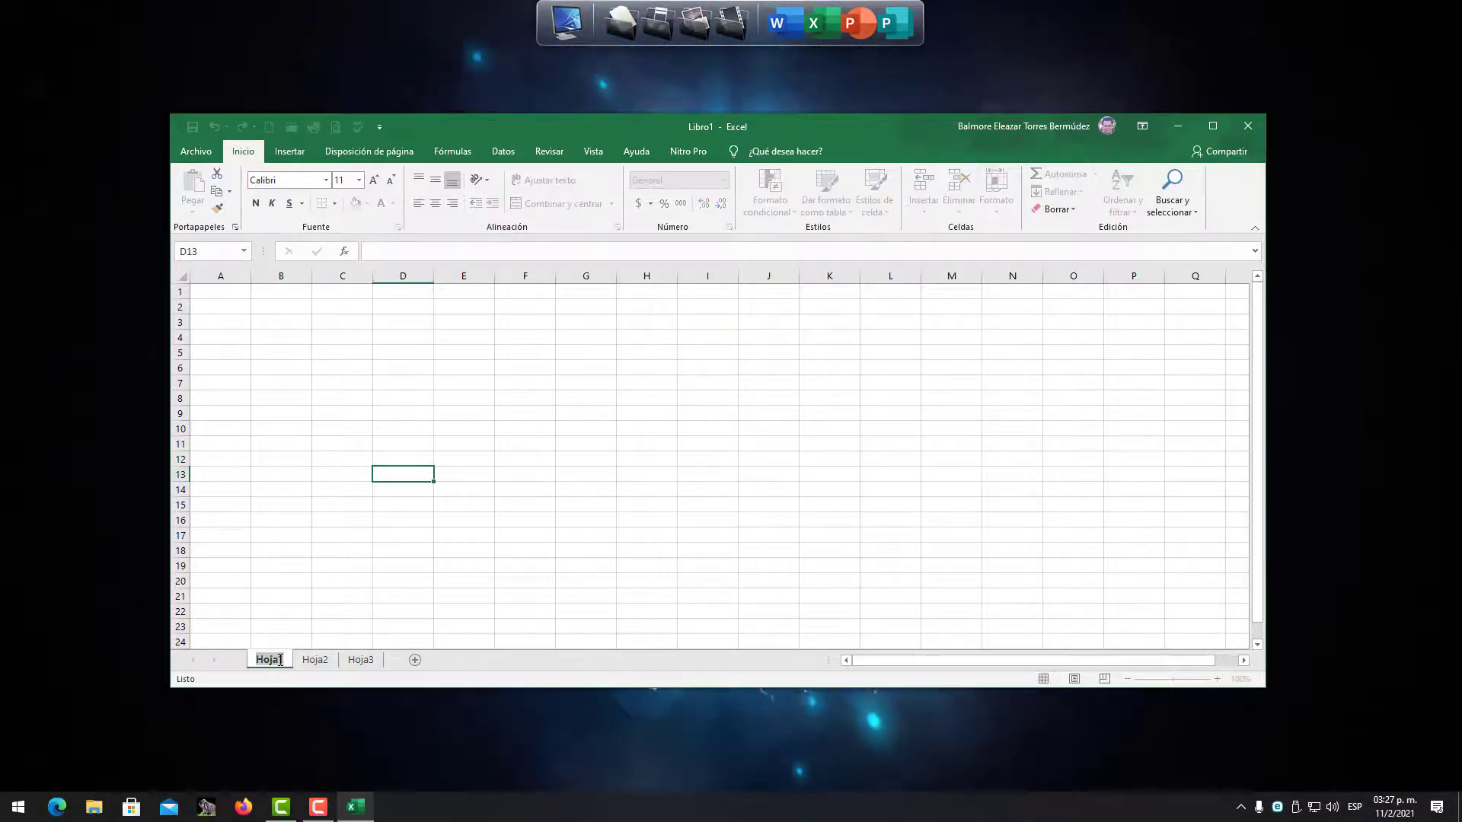
type("Enero")
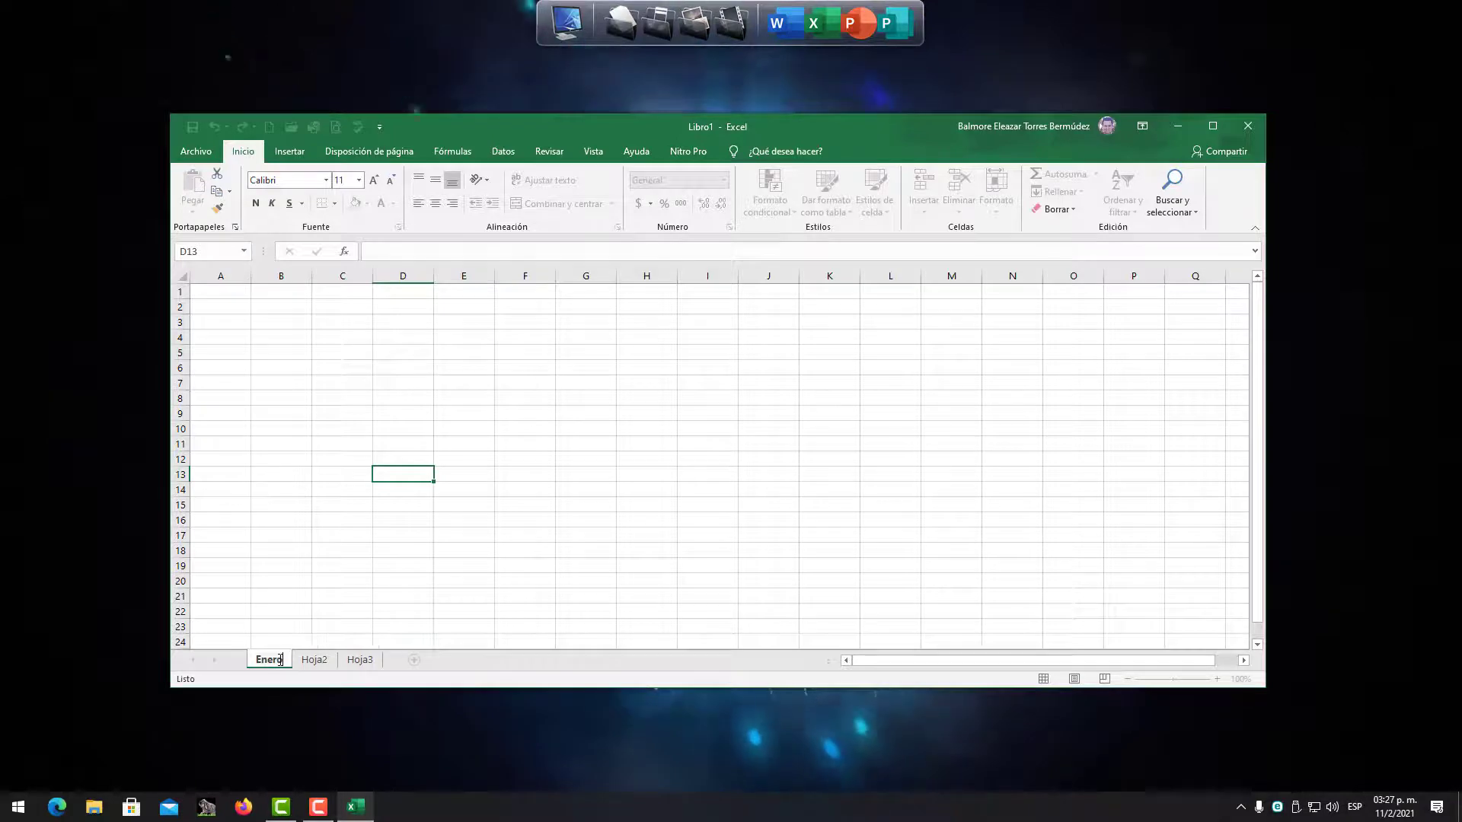
left_click(308, 661)
double_click(314, 660)
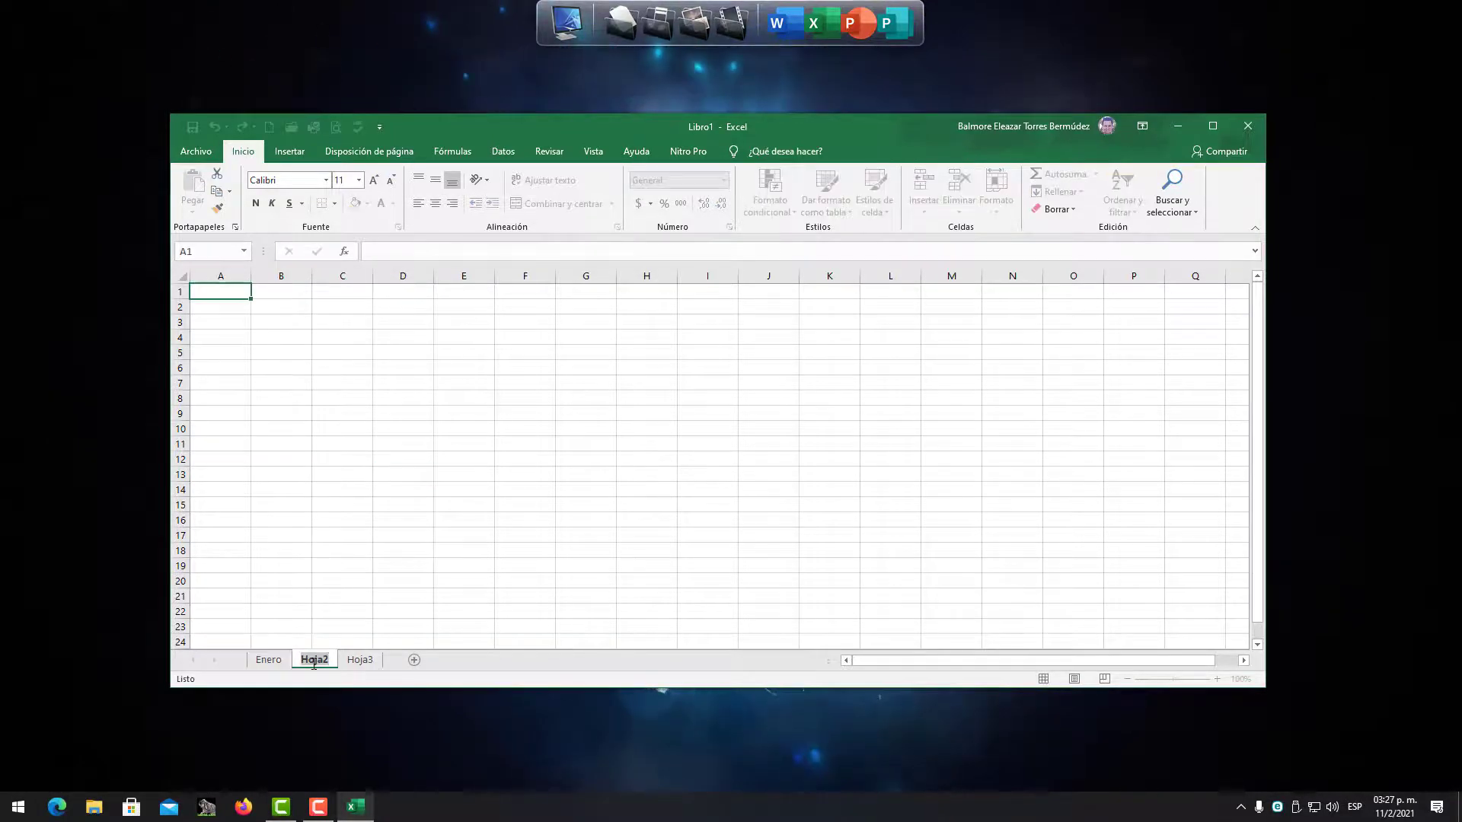
type("Febre")
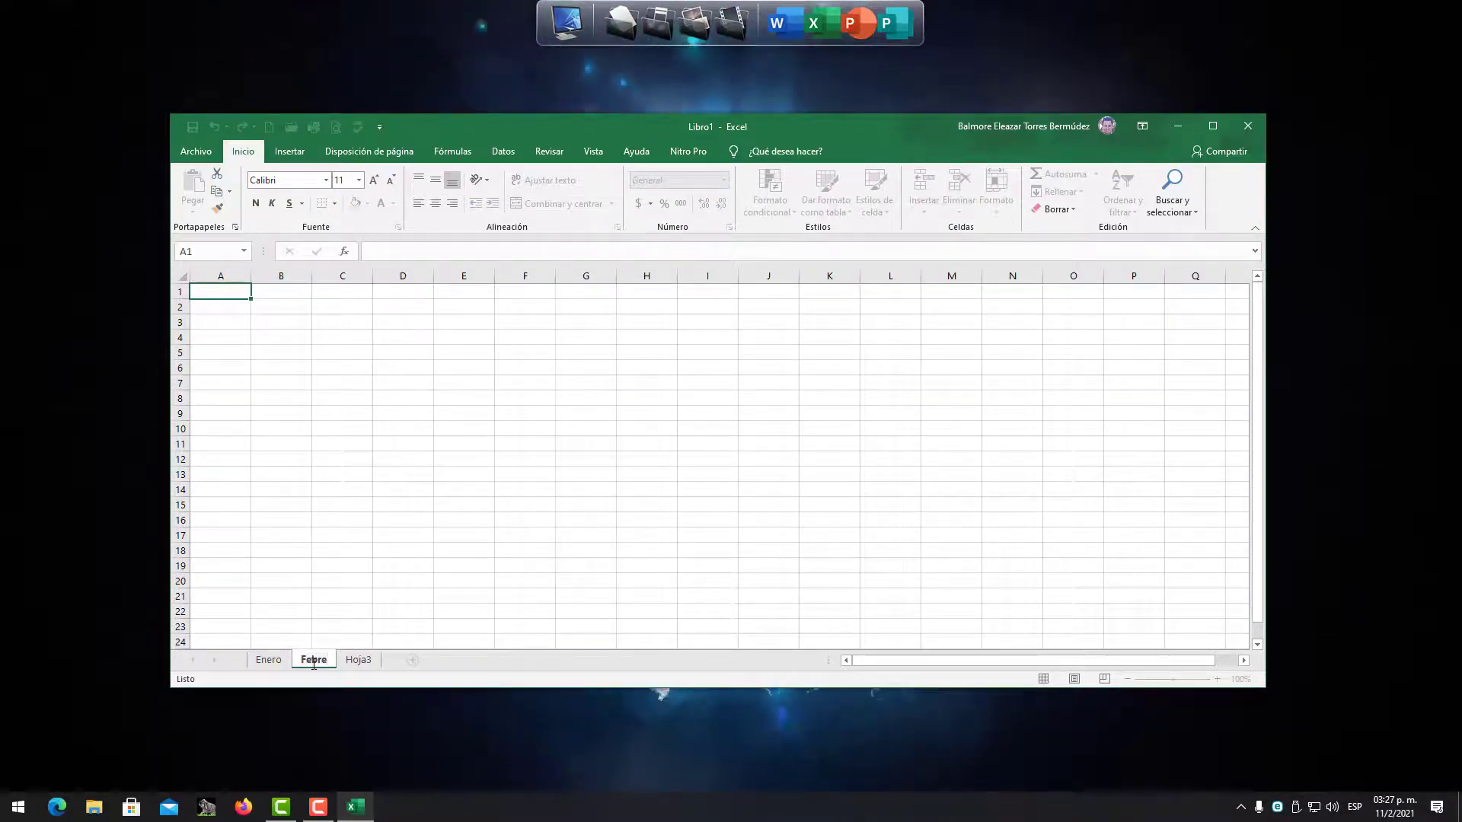
type("ro")
double_click(378, 662)
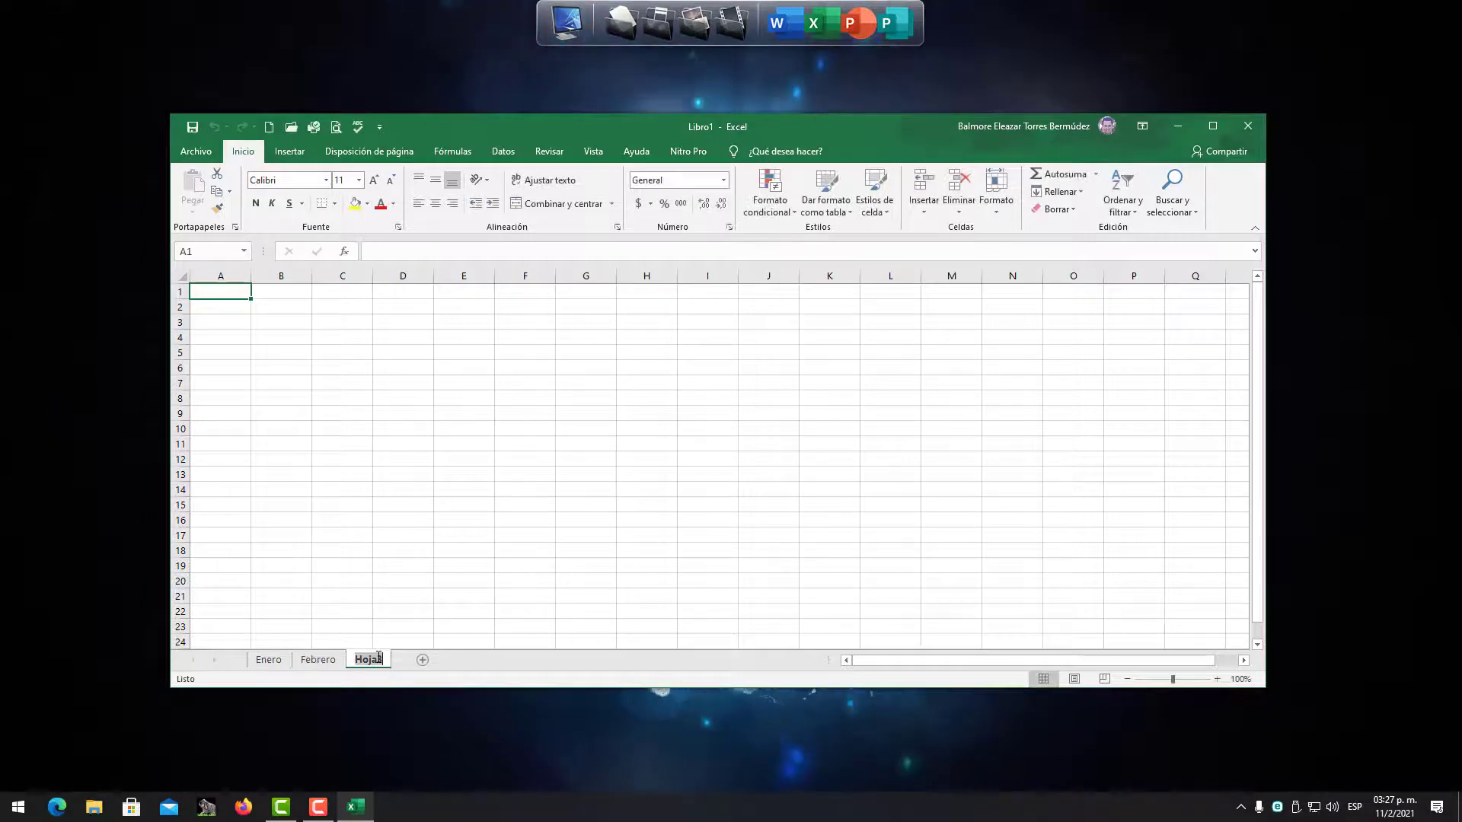
type("Marzo")
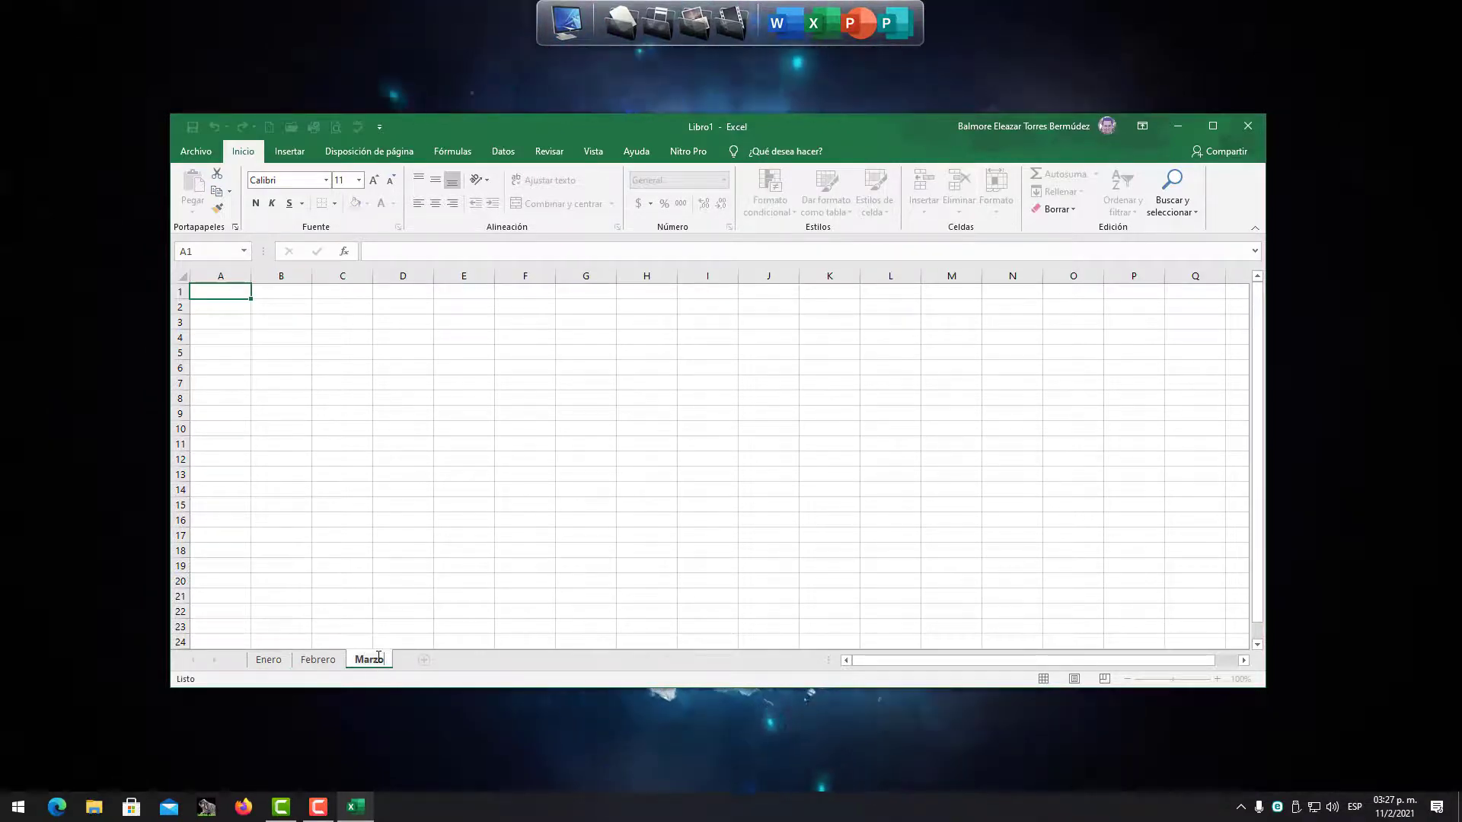
key("Return")
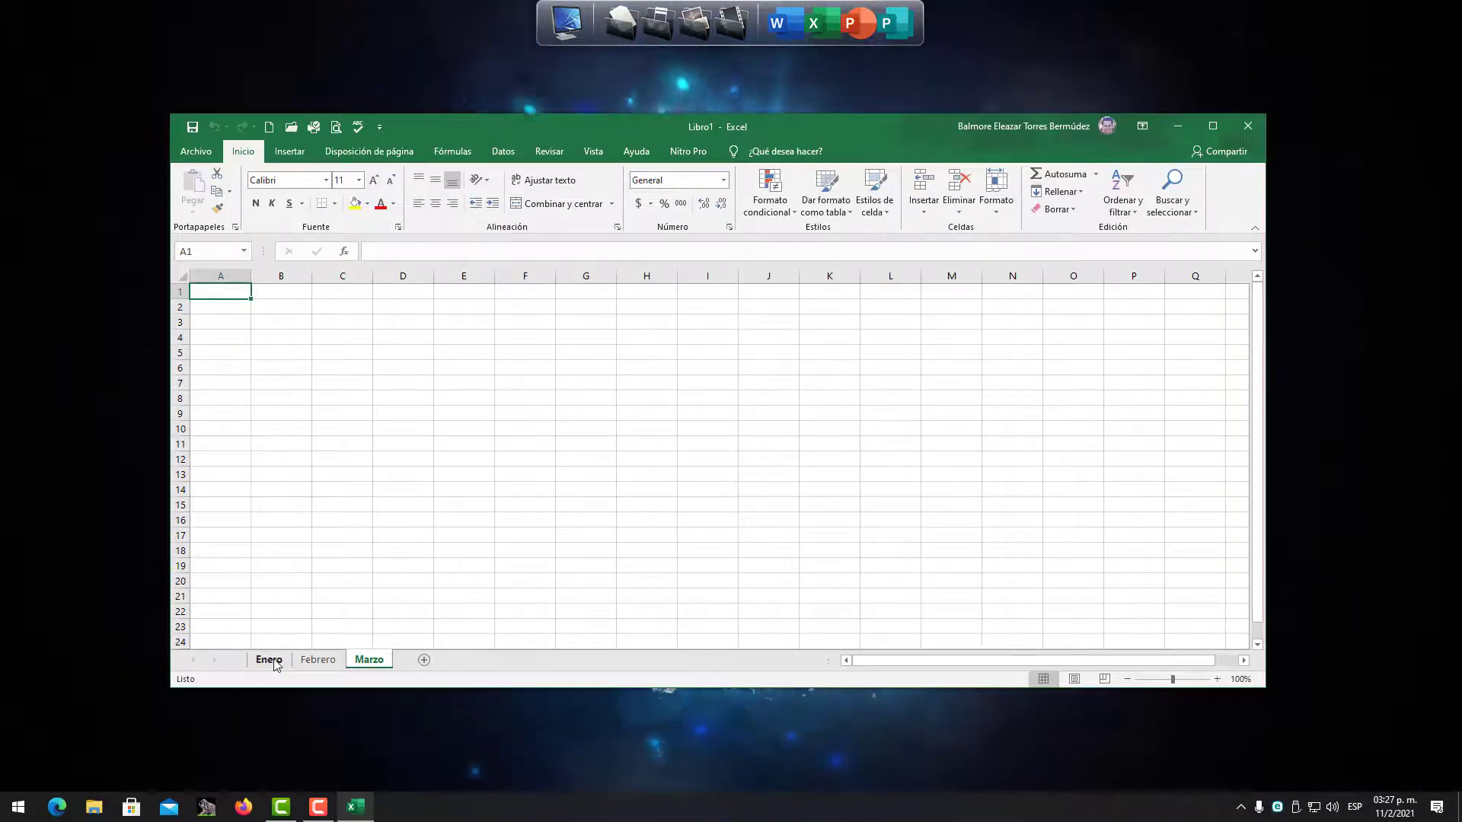
- Retype the first sheet's name as Enero to correct it, then view Febrero
double_click(273, 661)
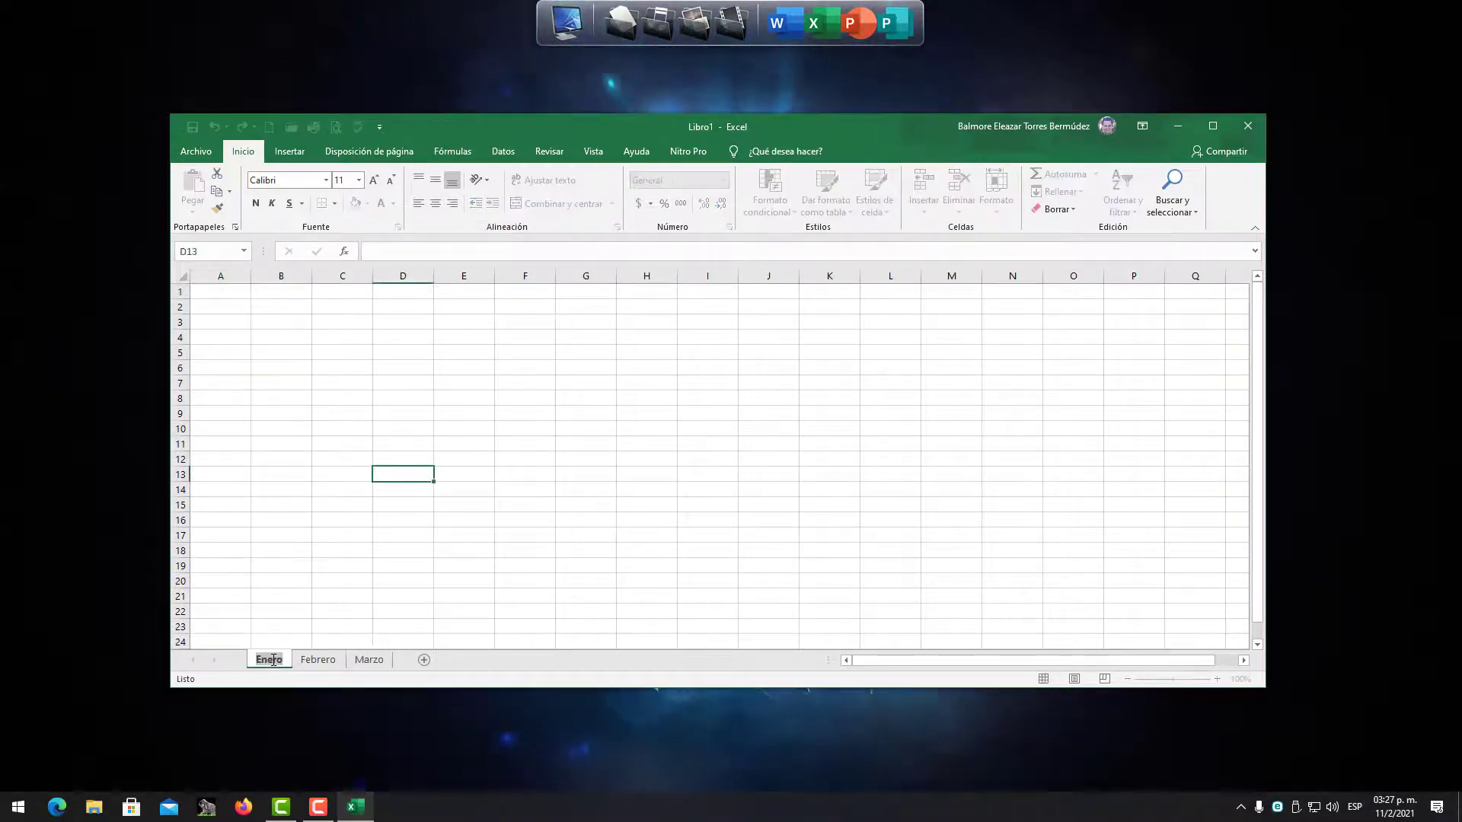
key("BackSpace")
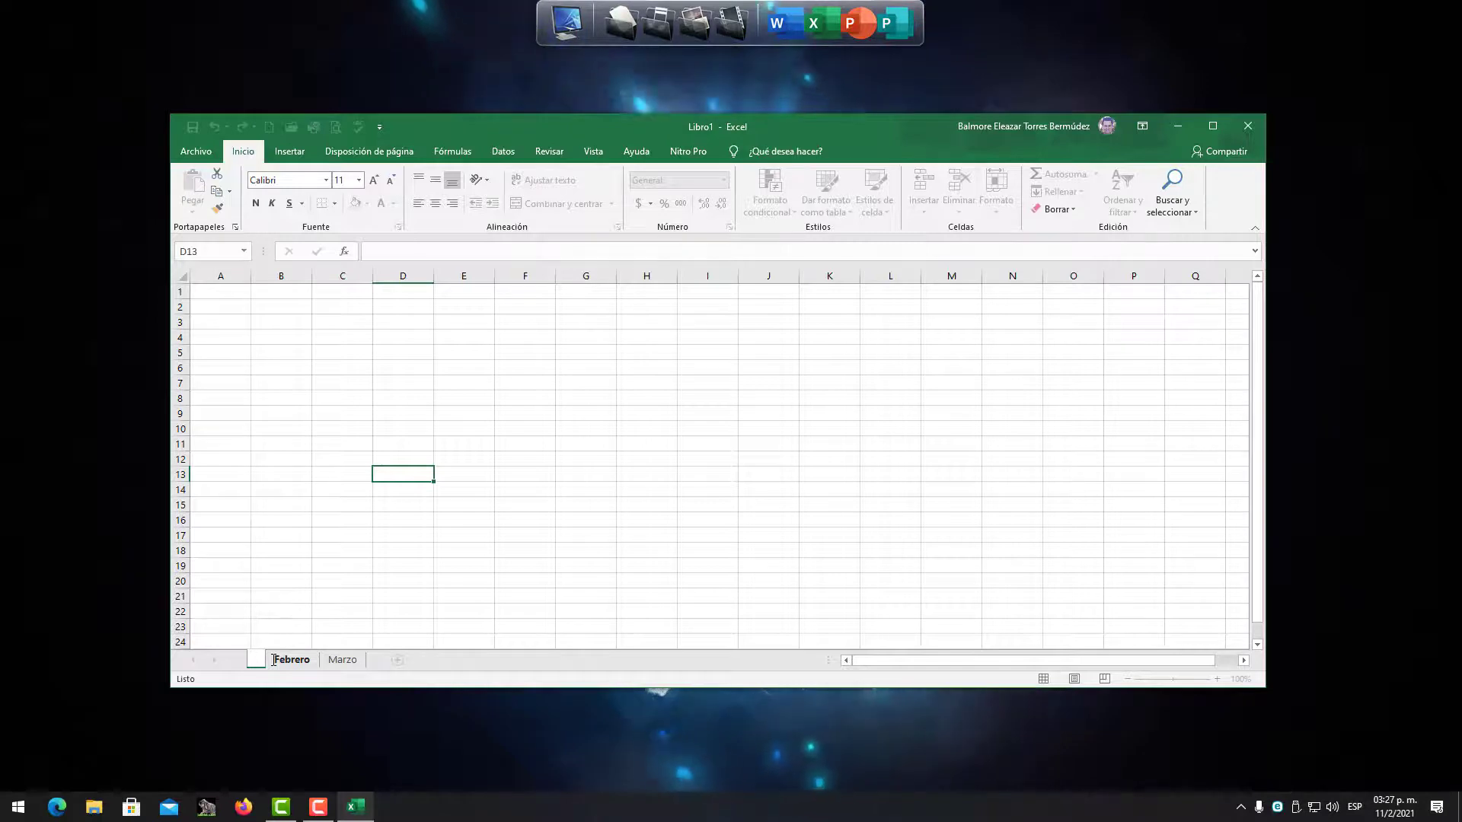
type("Enero")
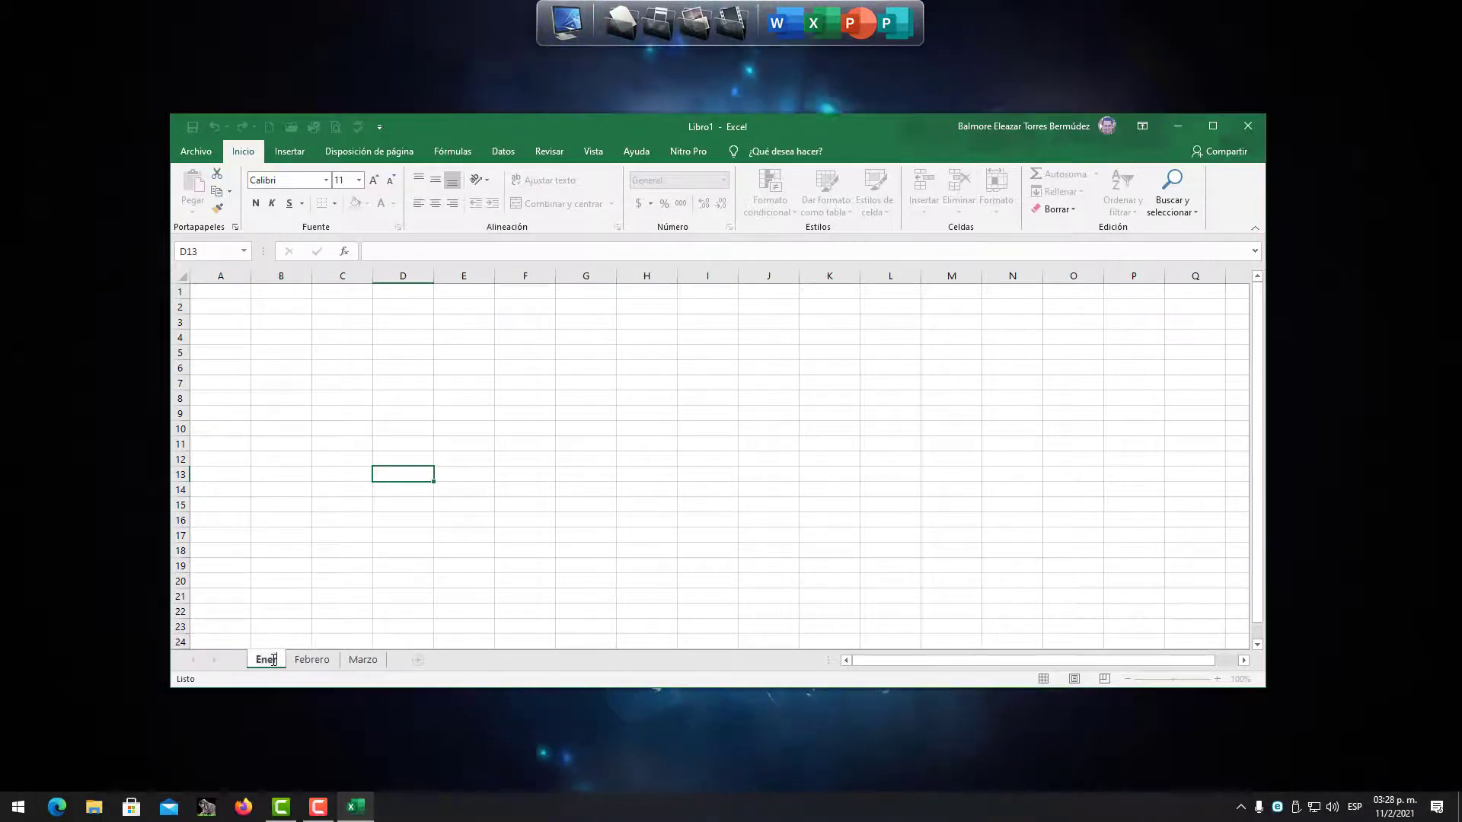
key("Return")
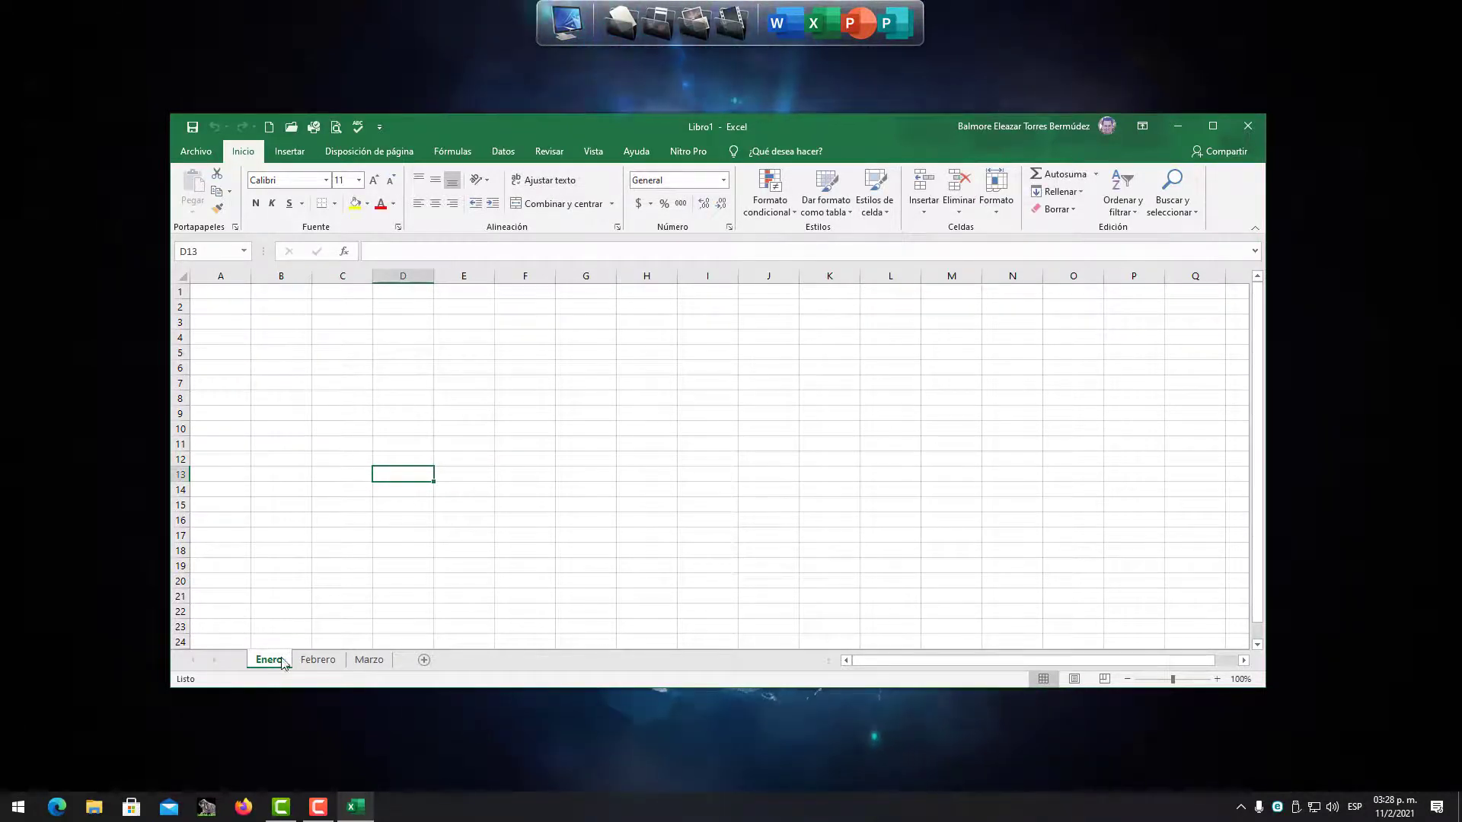
left_click(318, 661)
- Flip between the Enero, Febrero and Marzo sheets, ending on Marzo
left_click(368, 661)
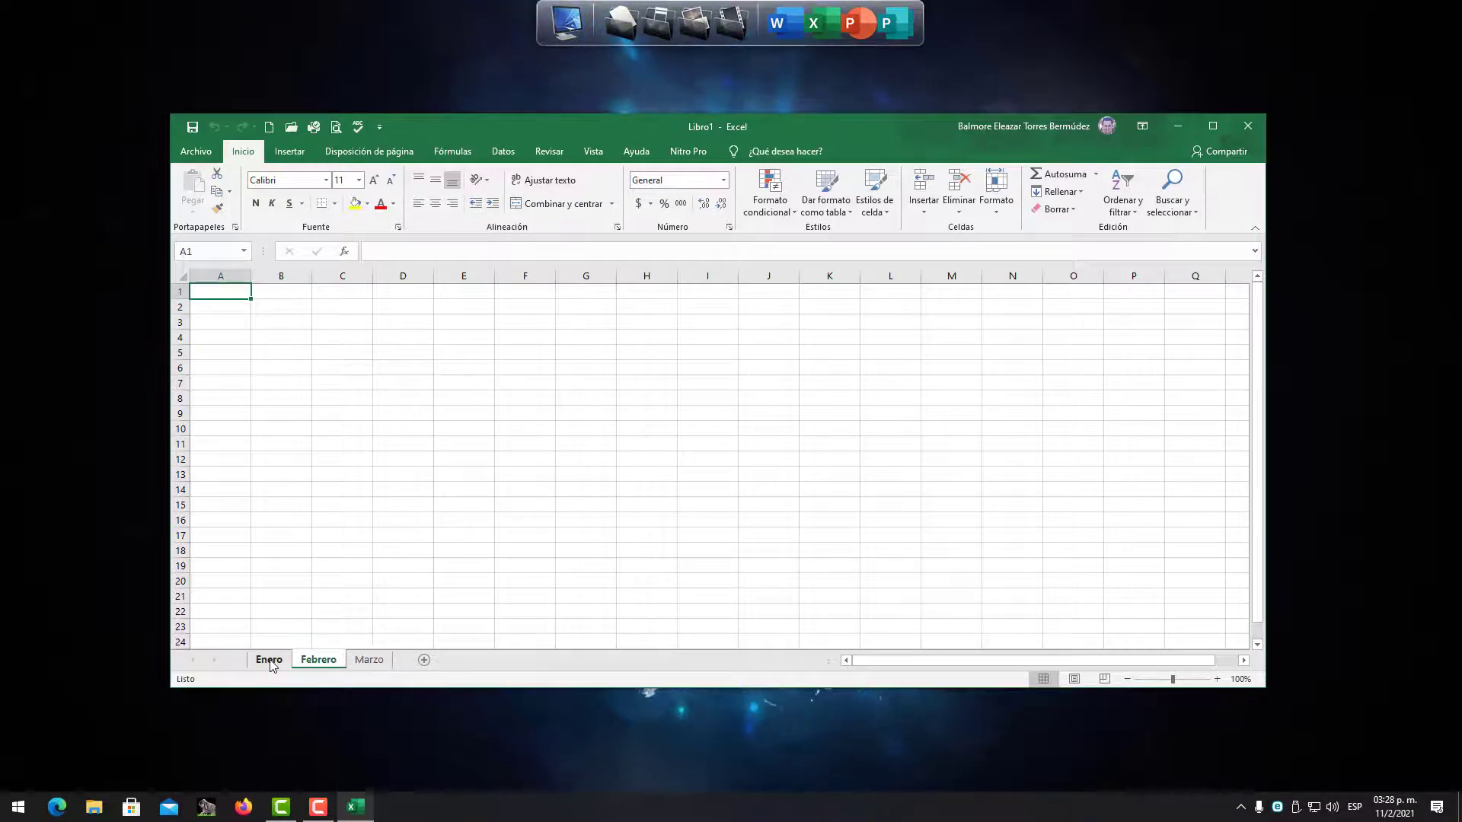
left_click(273, 661)
left_click(315, 661)
left_click(368, 661)
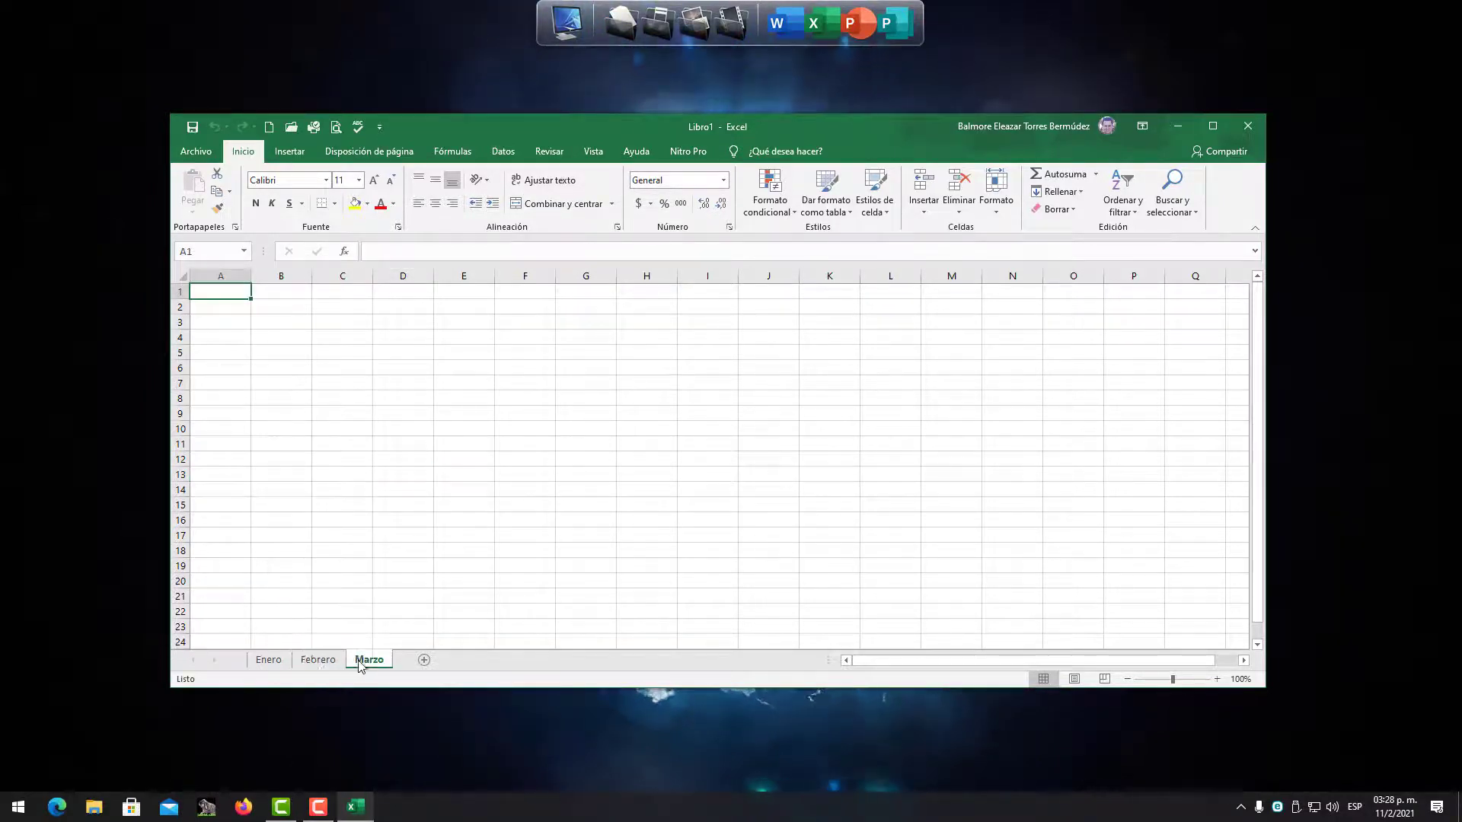
left_click(318, 660)
left_click(281, 659)
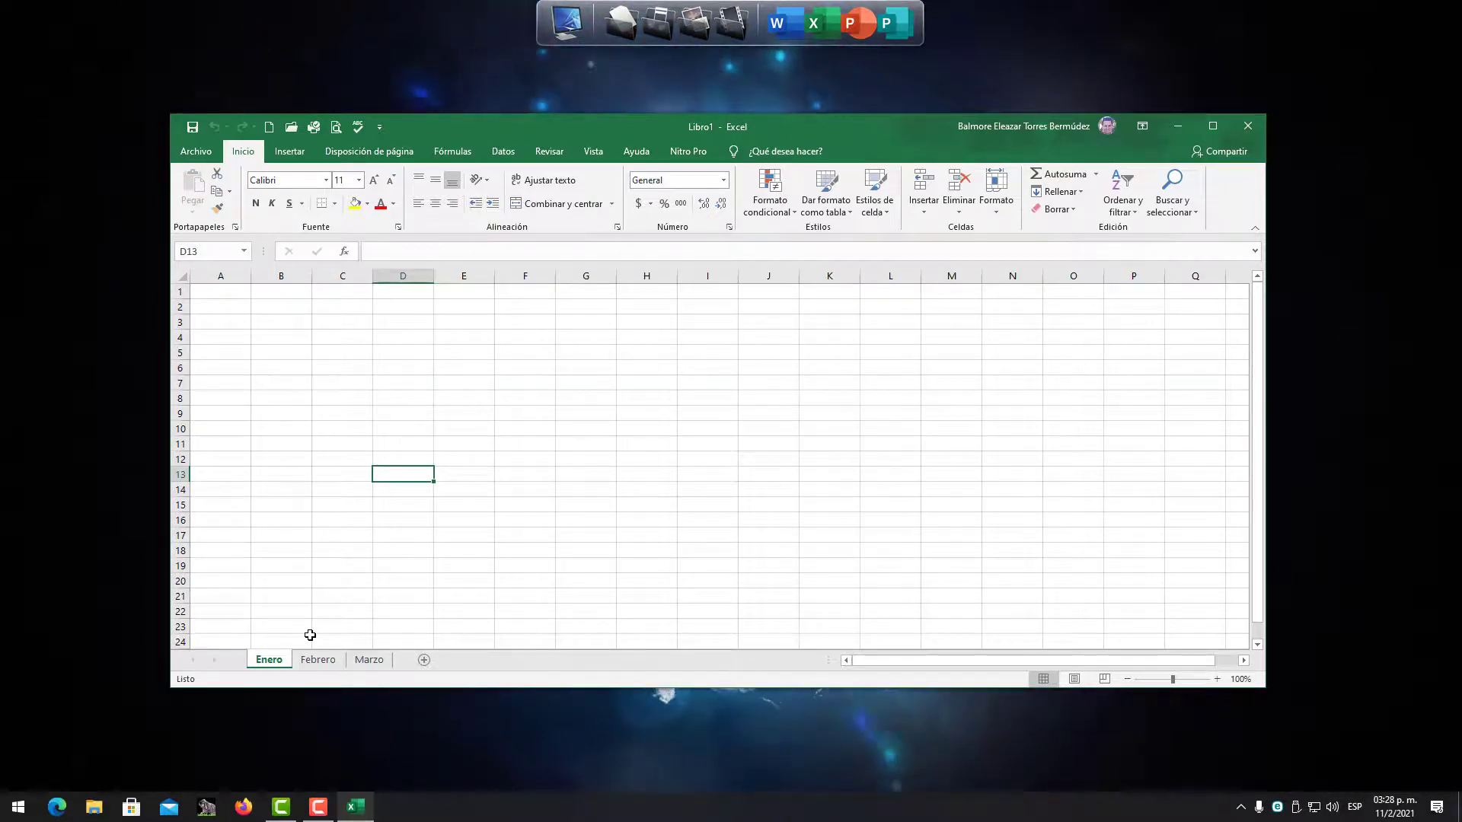
left_click(314, 662)
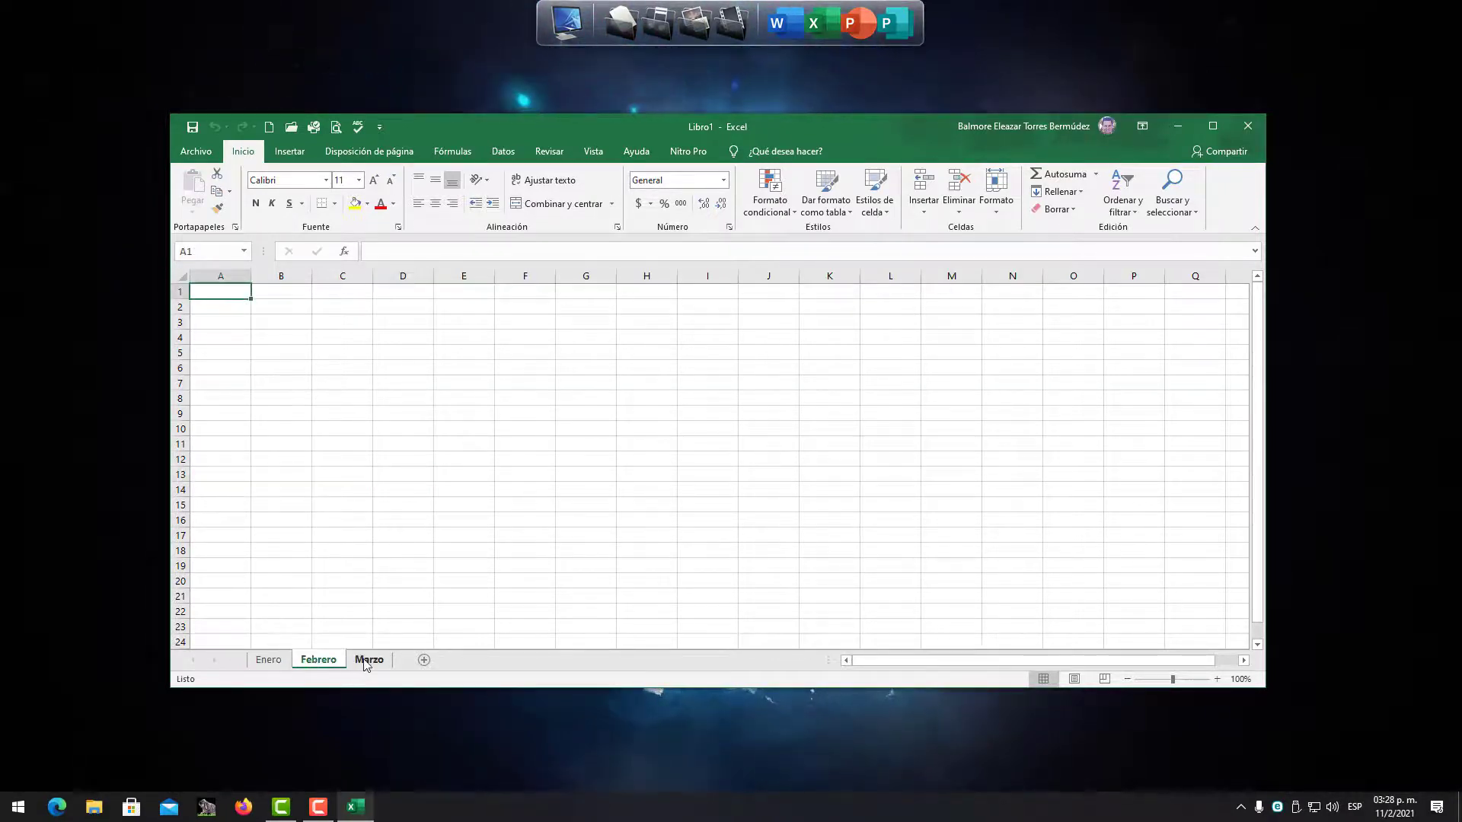
left_click(290, 660)
left_click(304, 662)
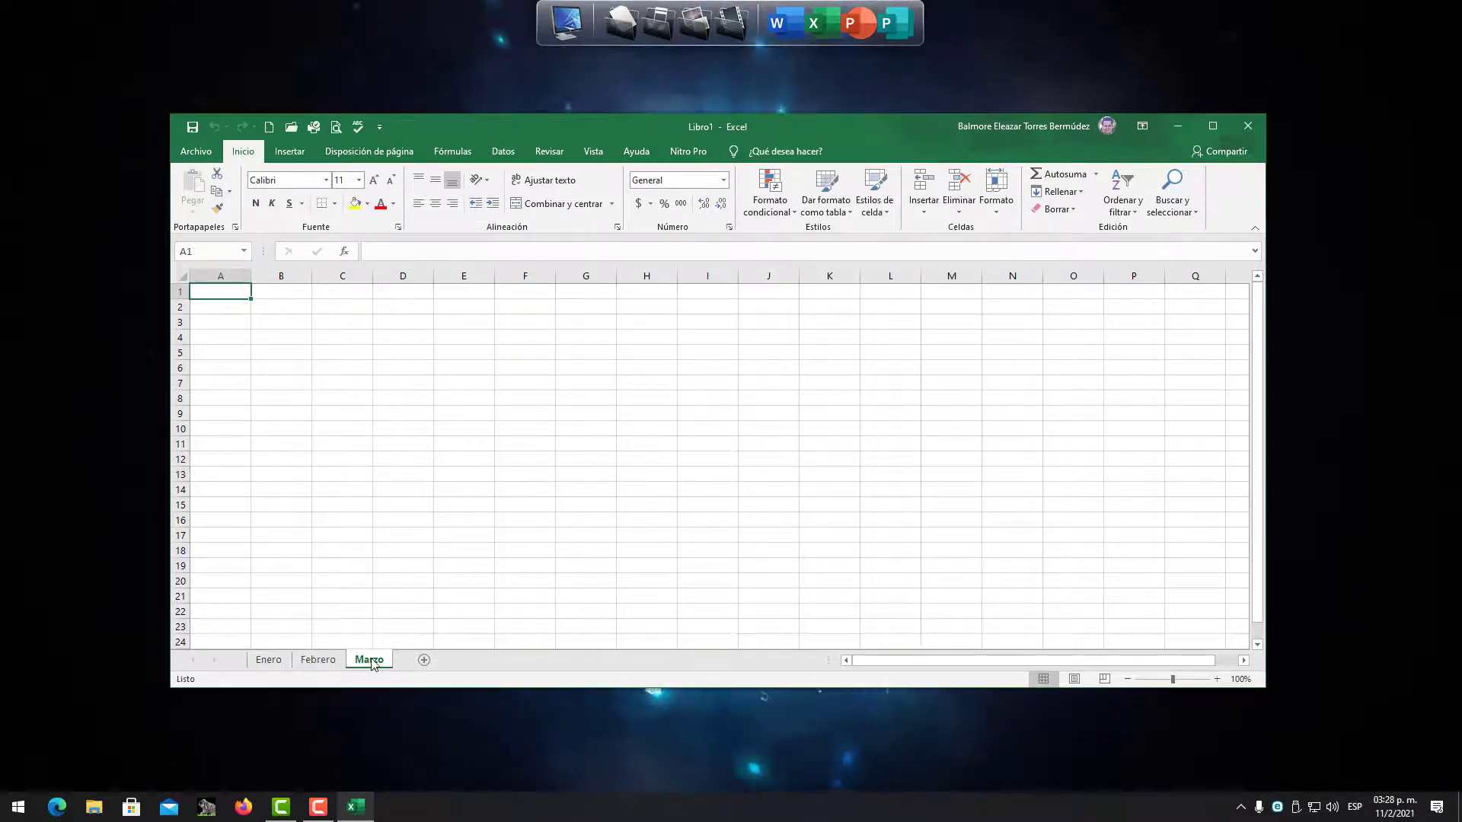
left_click(318, 660)
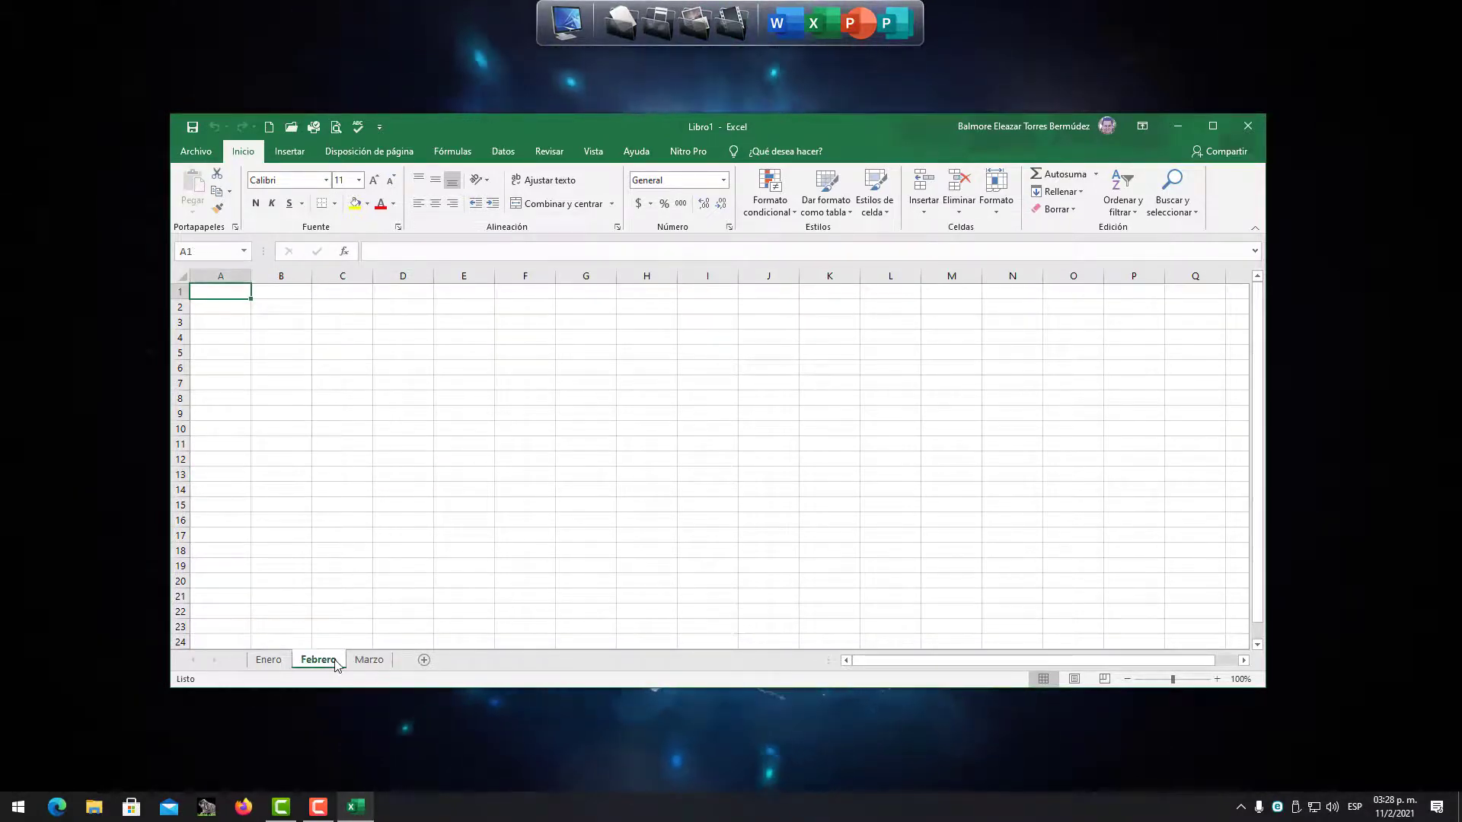
left_click(369, 659)
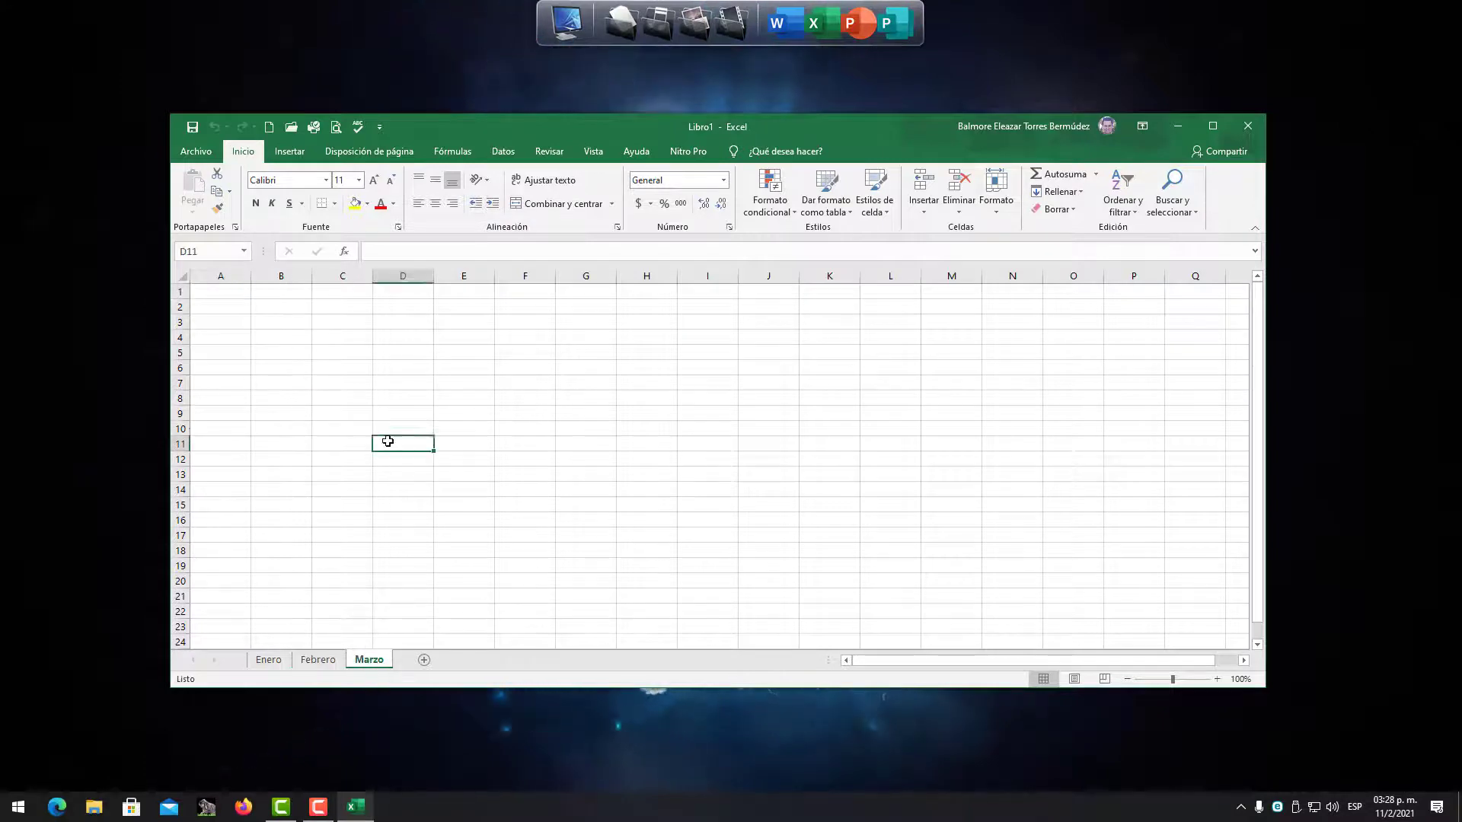
- Type jdgfdgf in D11 and dfdsfdf in D12 of the Marzo sheet
type("jdgfdgf")
key("Return")
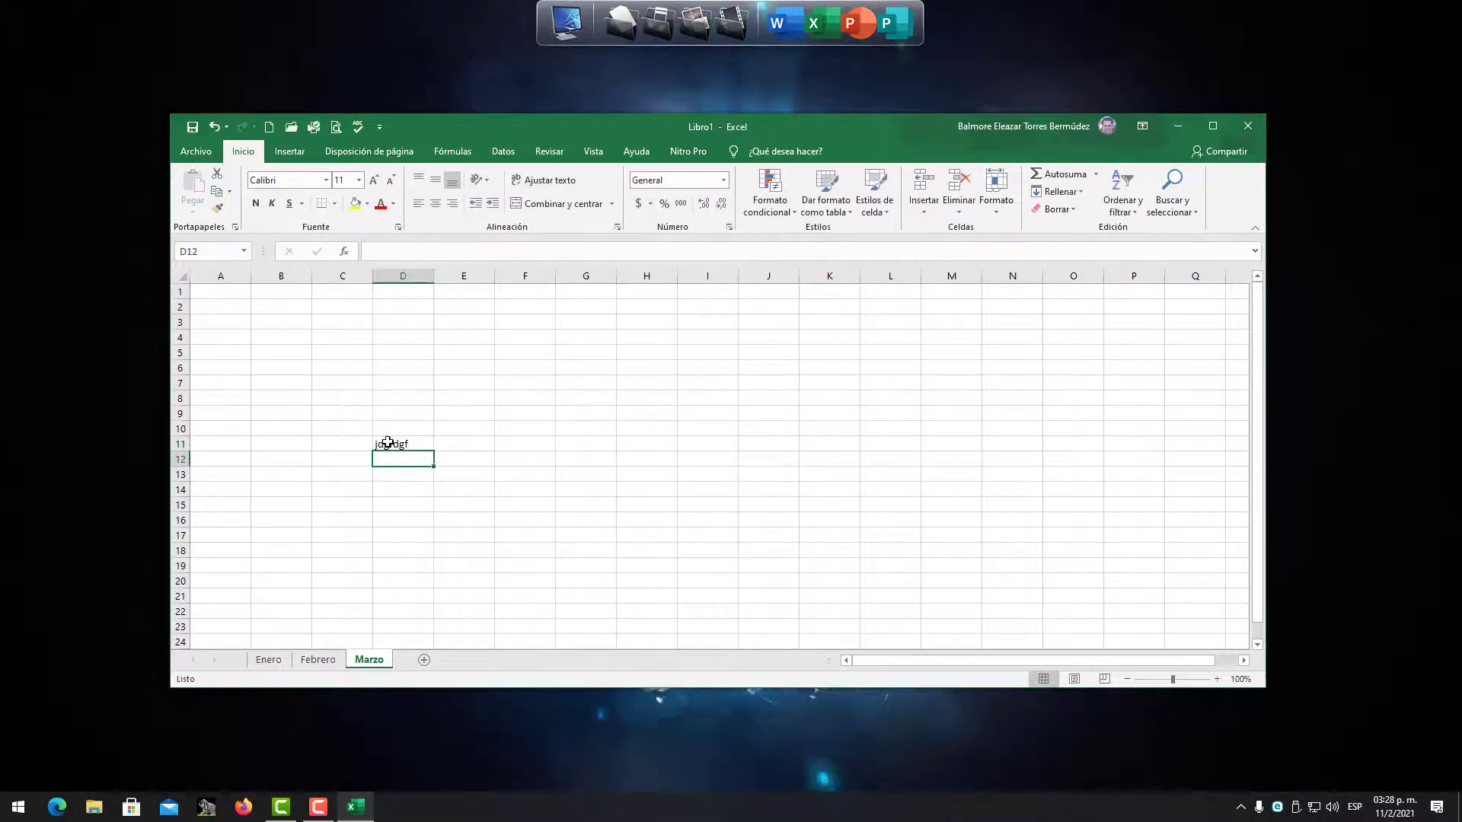
type("dfdsfd")
key("Return")
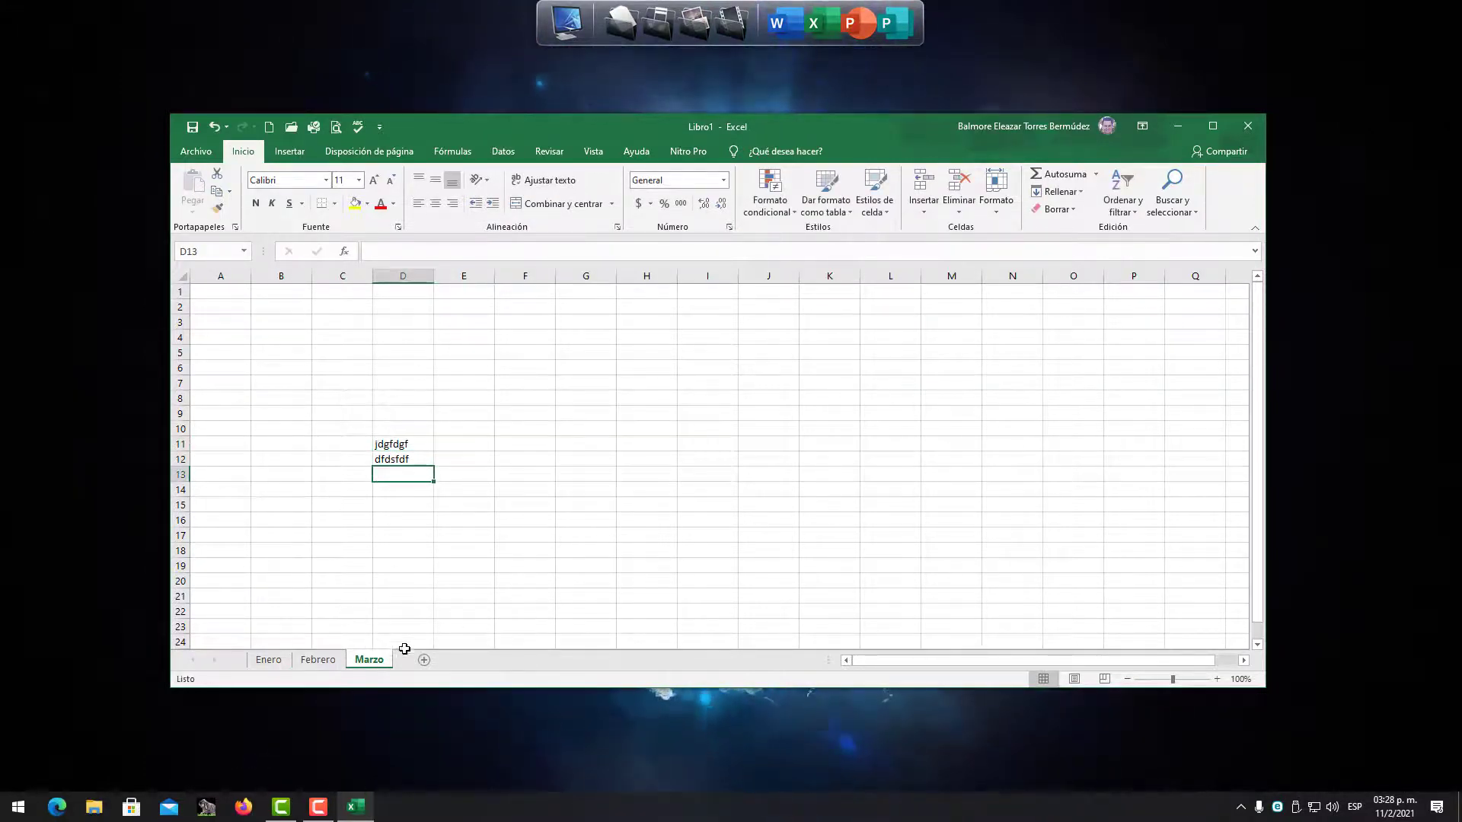
- Delete the Marzo sheet permanently via its tab menu's Eliminar option
right_click(378, 666)
left_click(415, 502)
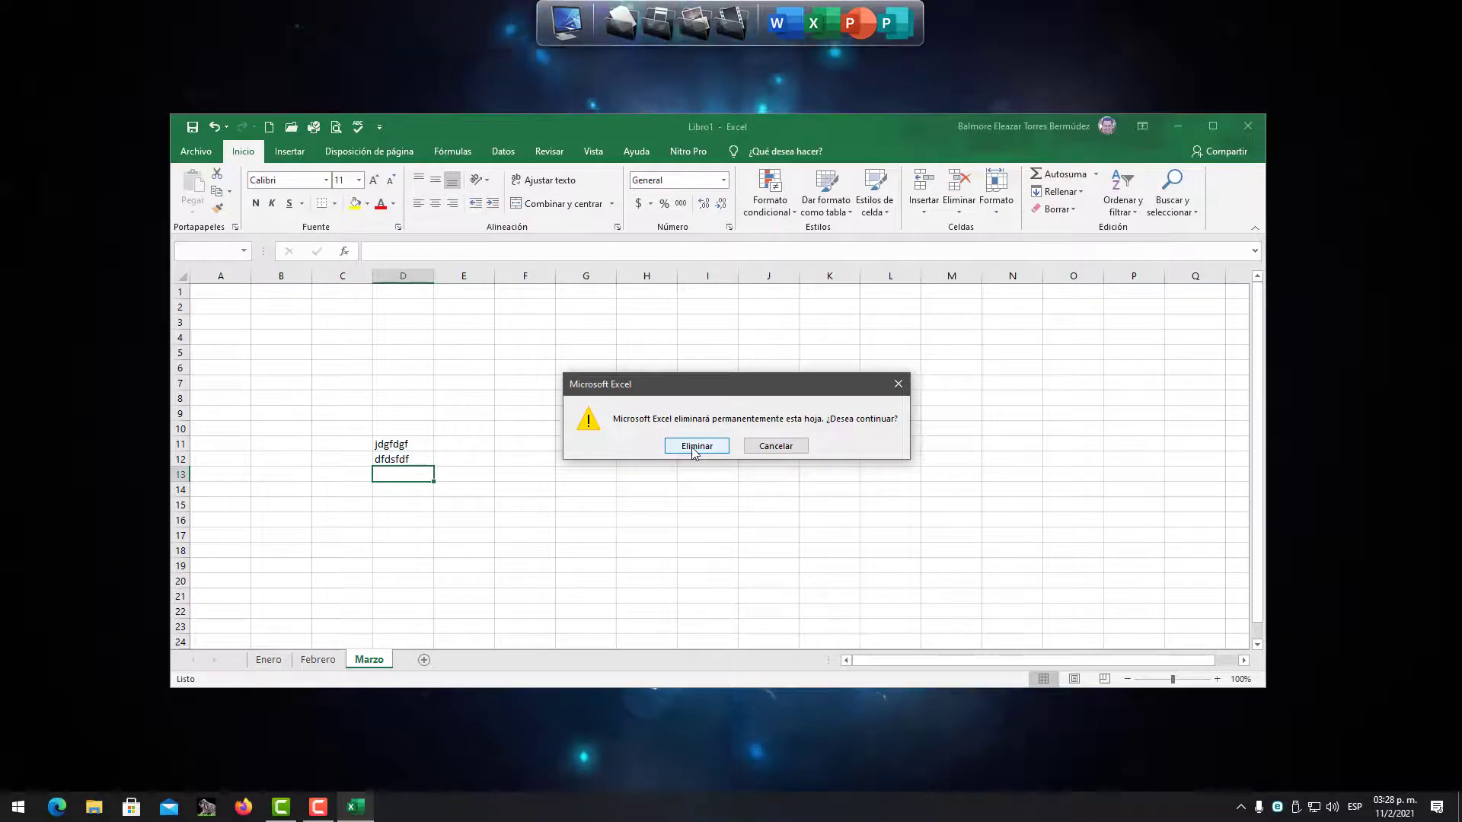
left_click(692, 449)
- Add a new sheet Hoja7 after Febrero, then delete it again
left_click(406, 659)
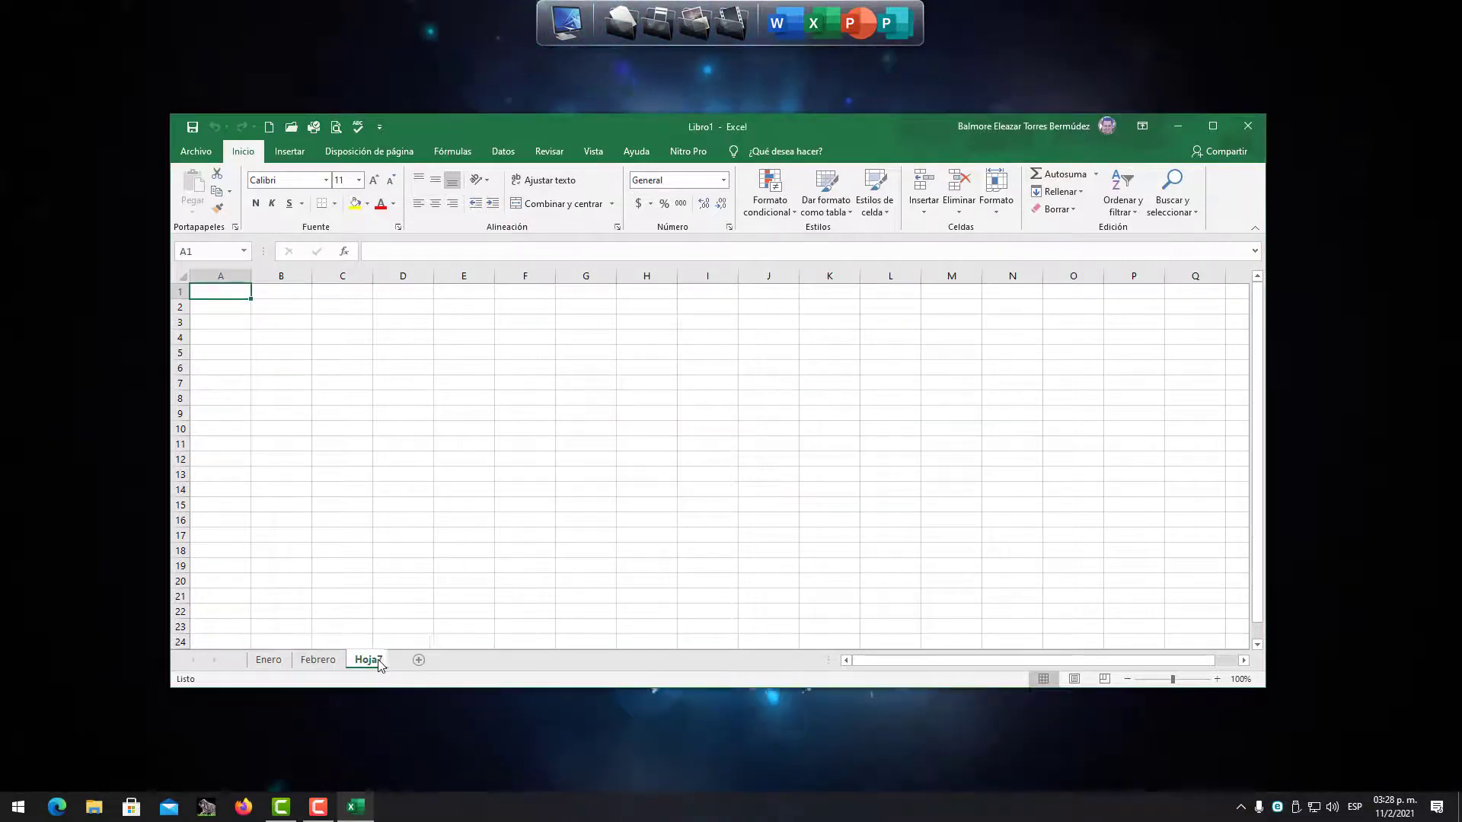
right_click(367, 660)
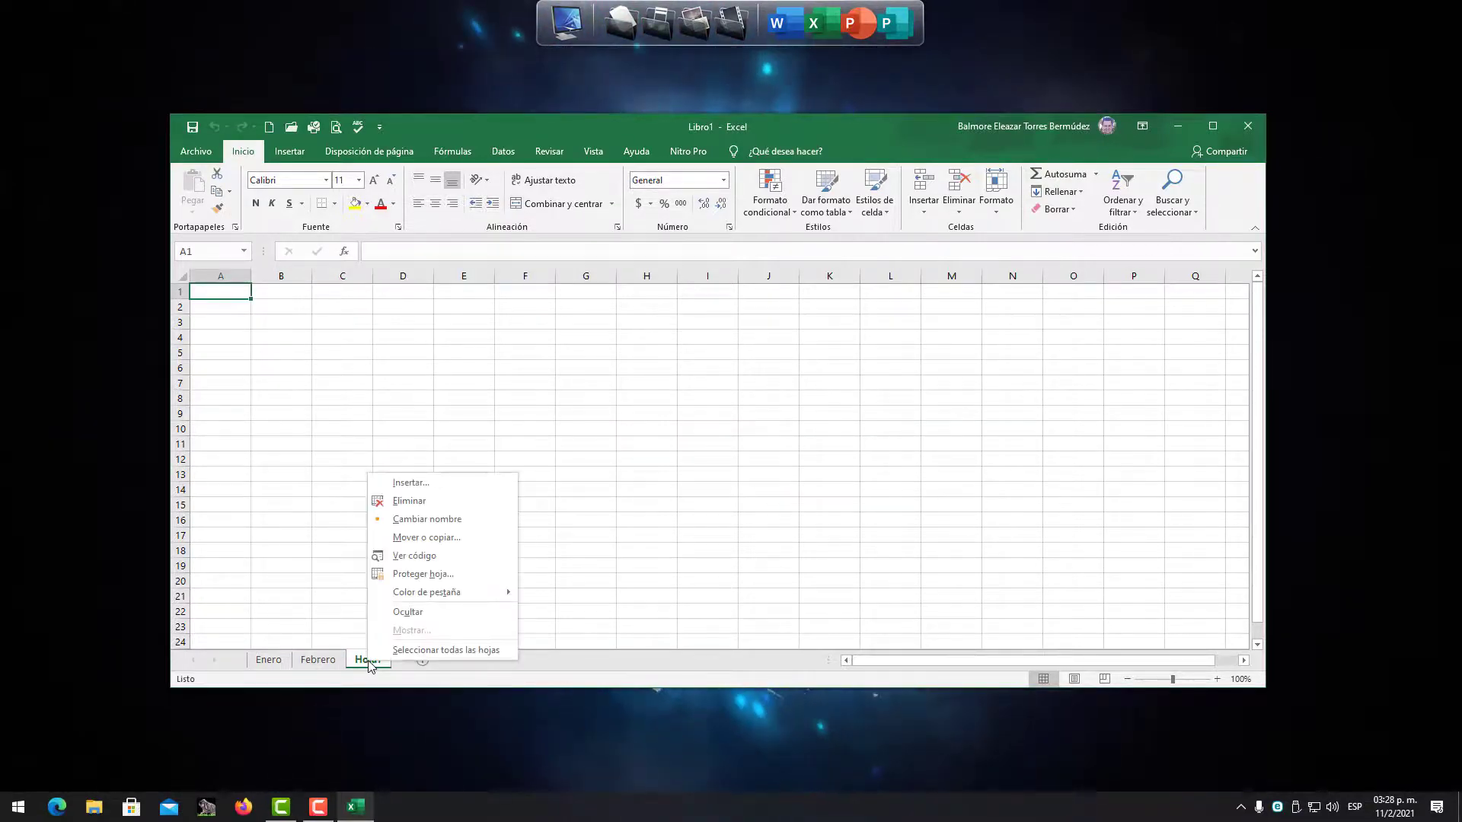
left_click(425, 504)
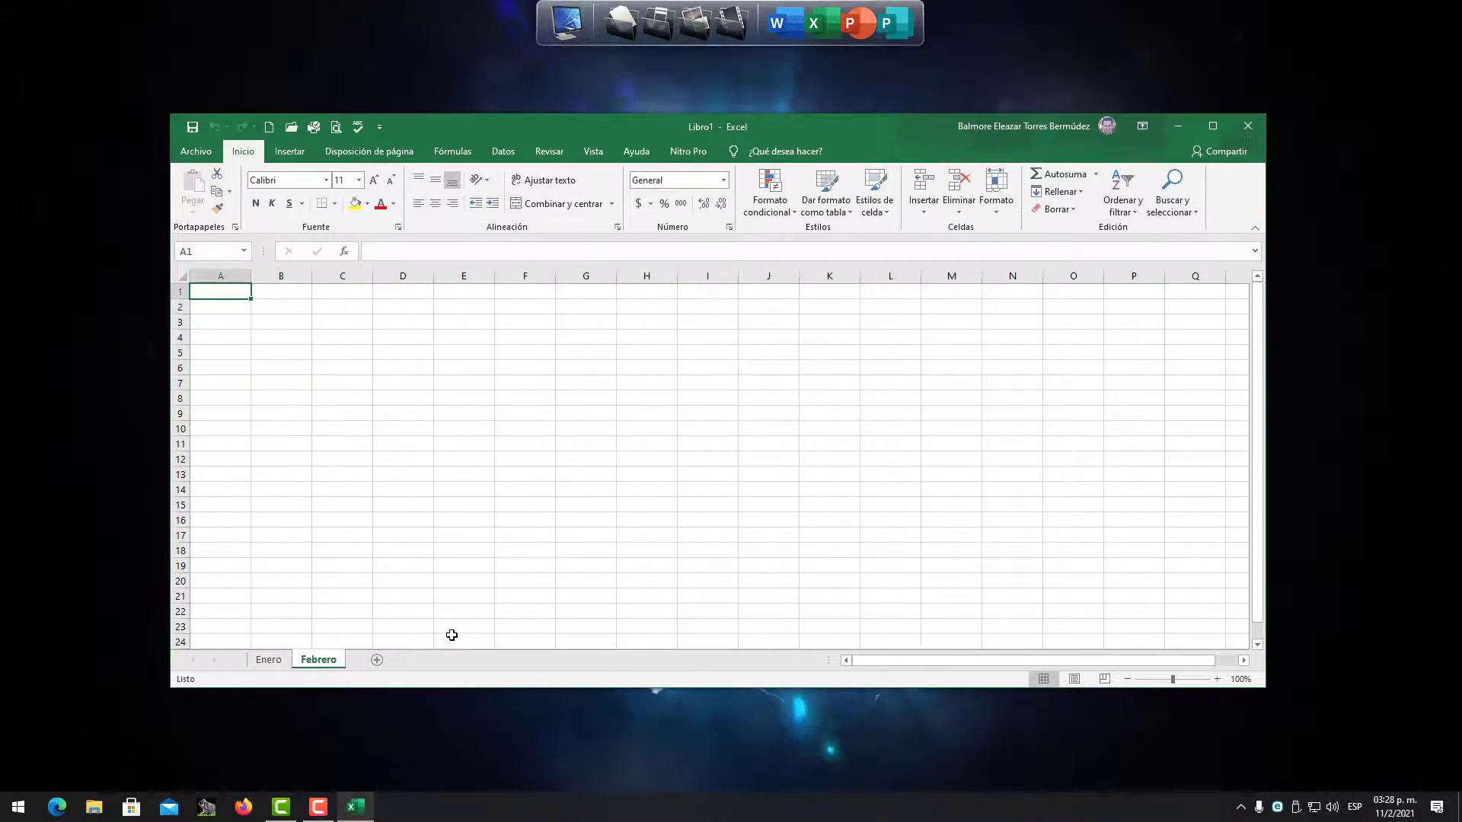
- Add a sheet after Febrero named Marzo, then go back to Enero and select cell C18
left_click(376, 660)
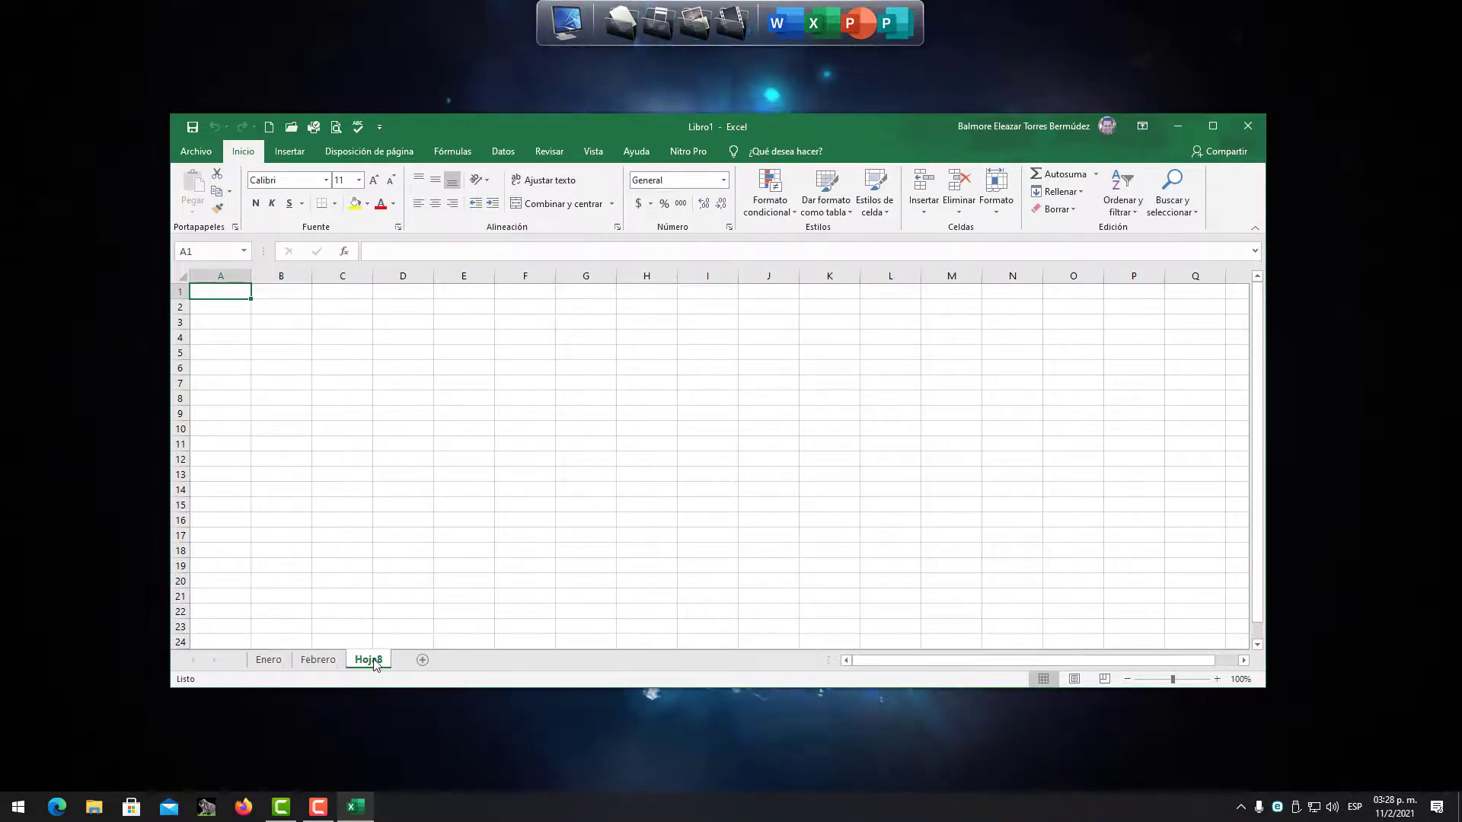
double_click(371, 660)
type("Marzo")
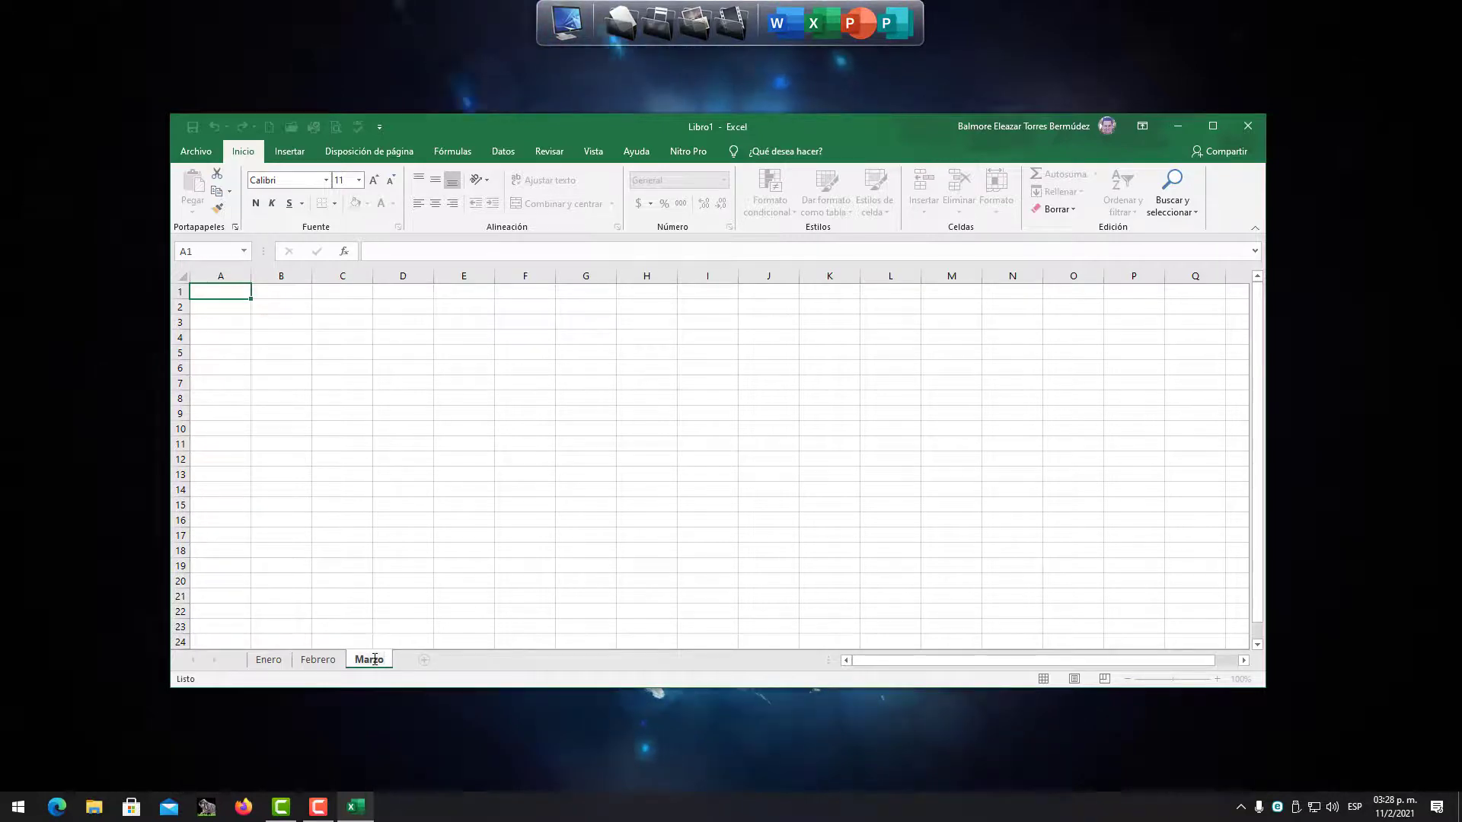
key("Return")
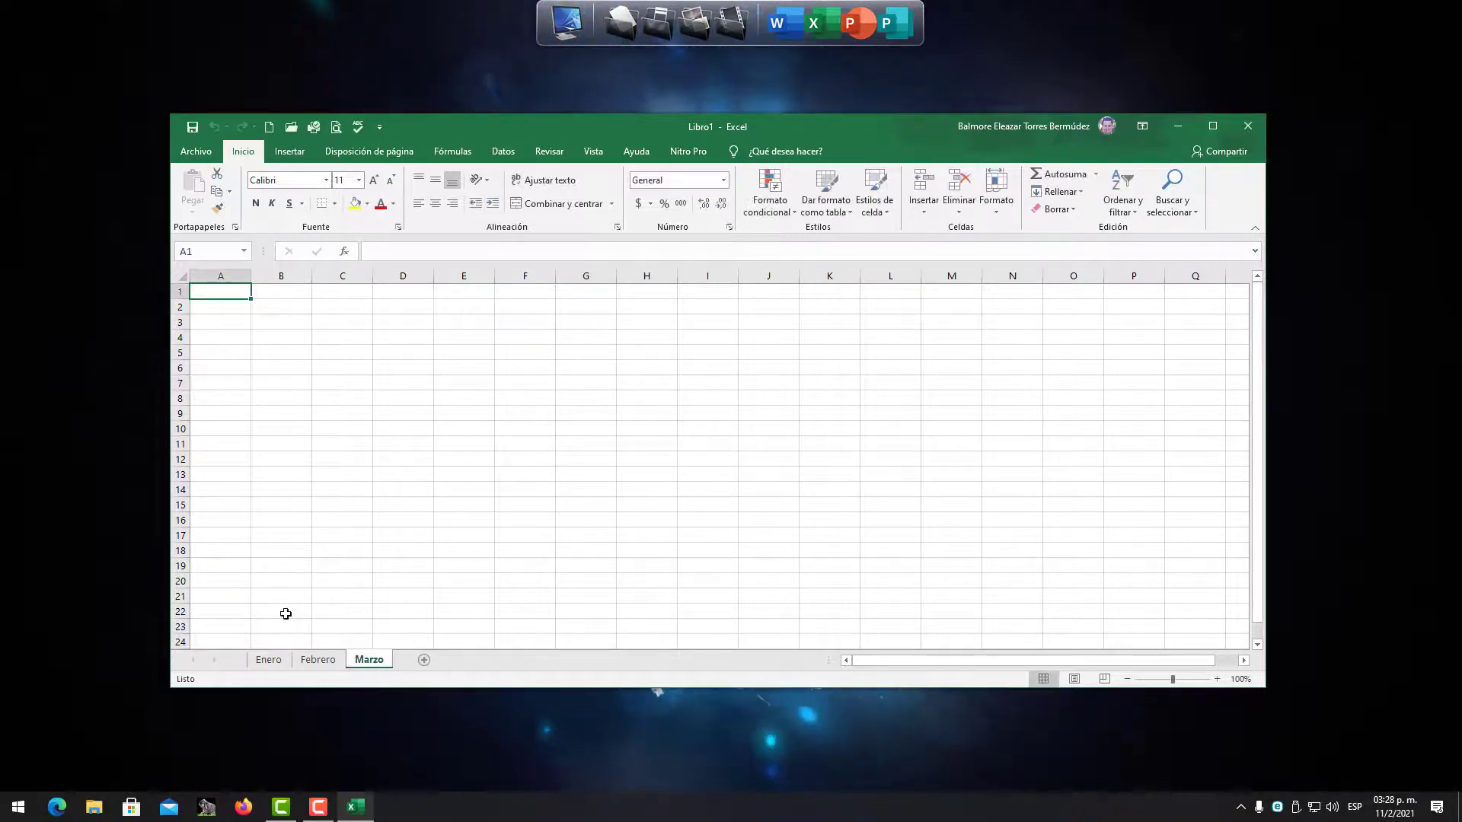
left_click(288, 661)
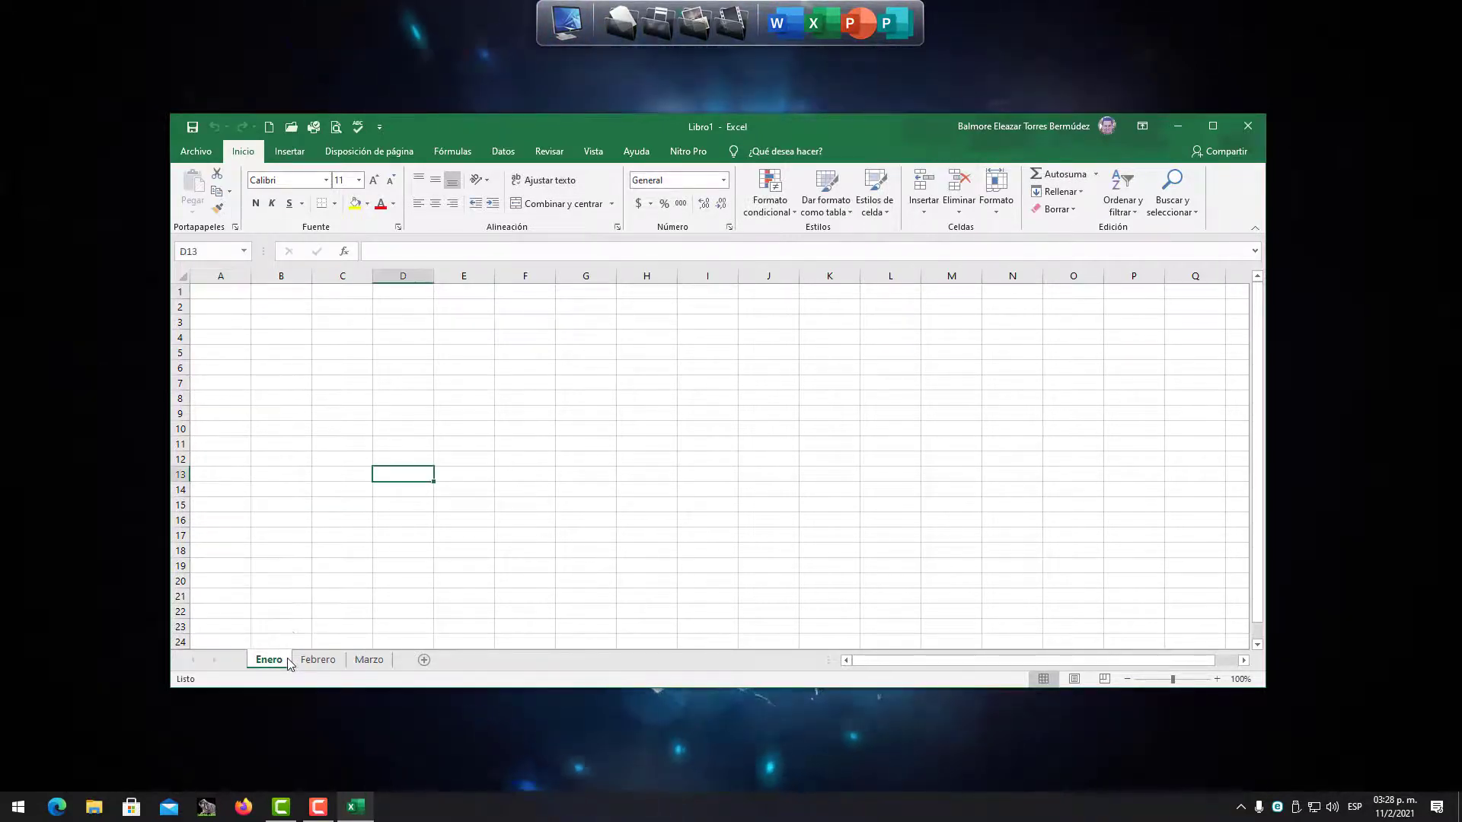
left_click(331, 548)
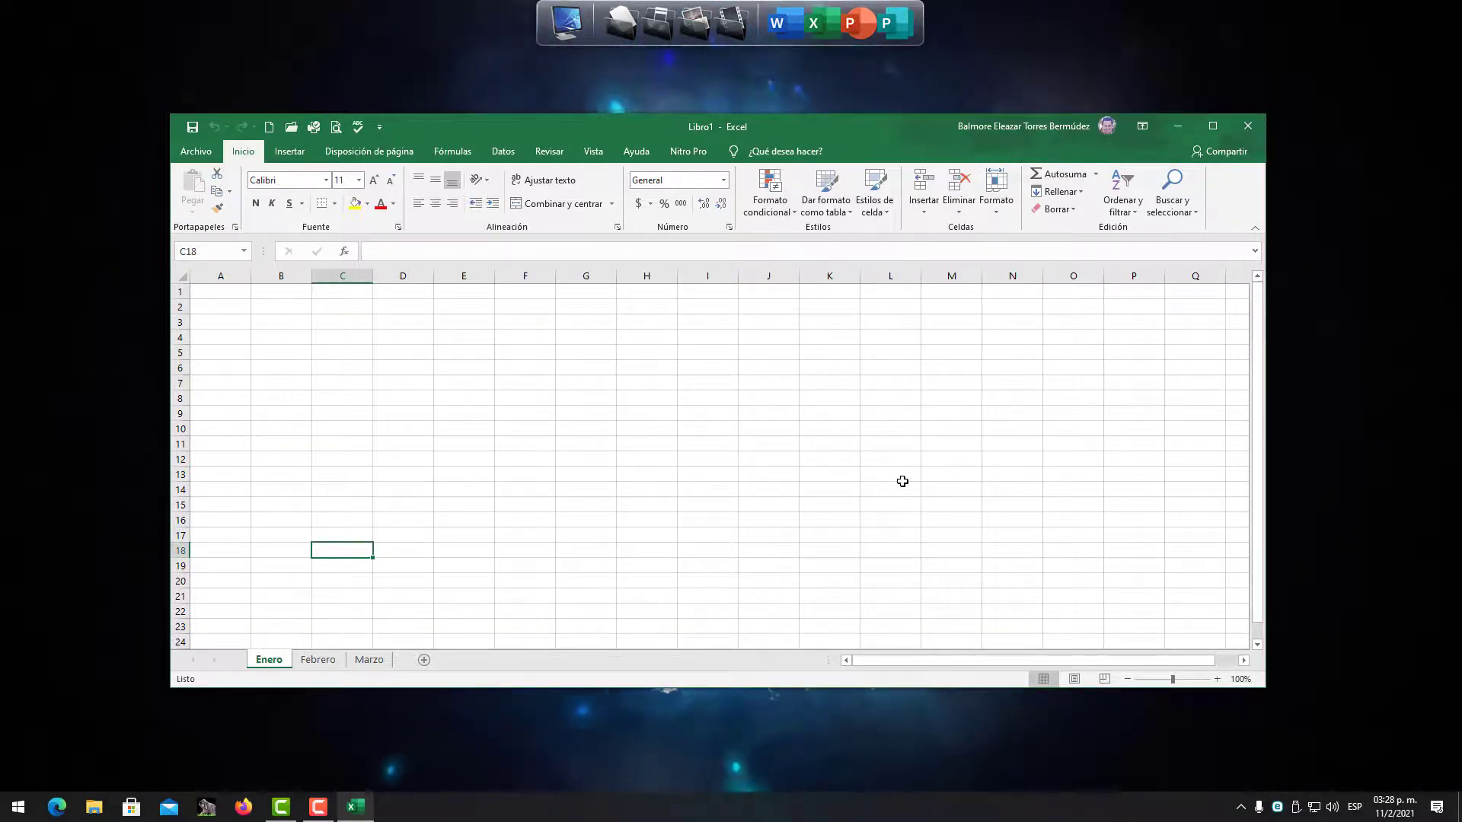
key("Up")
key("Right")
left_click(726, 461)
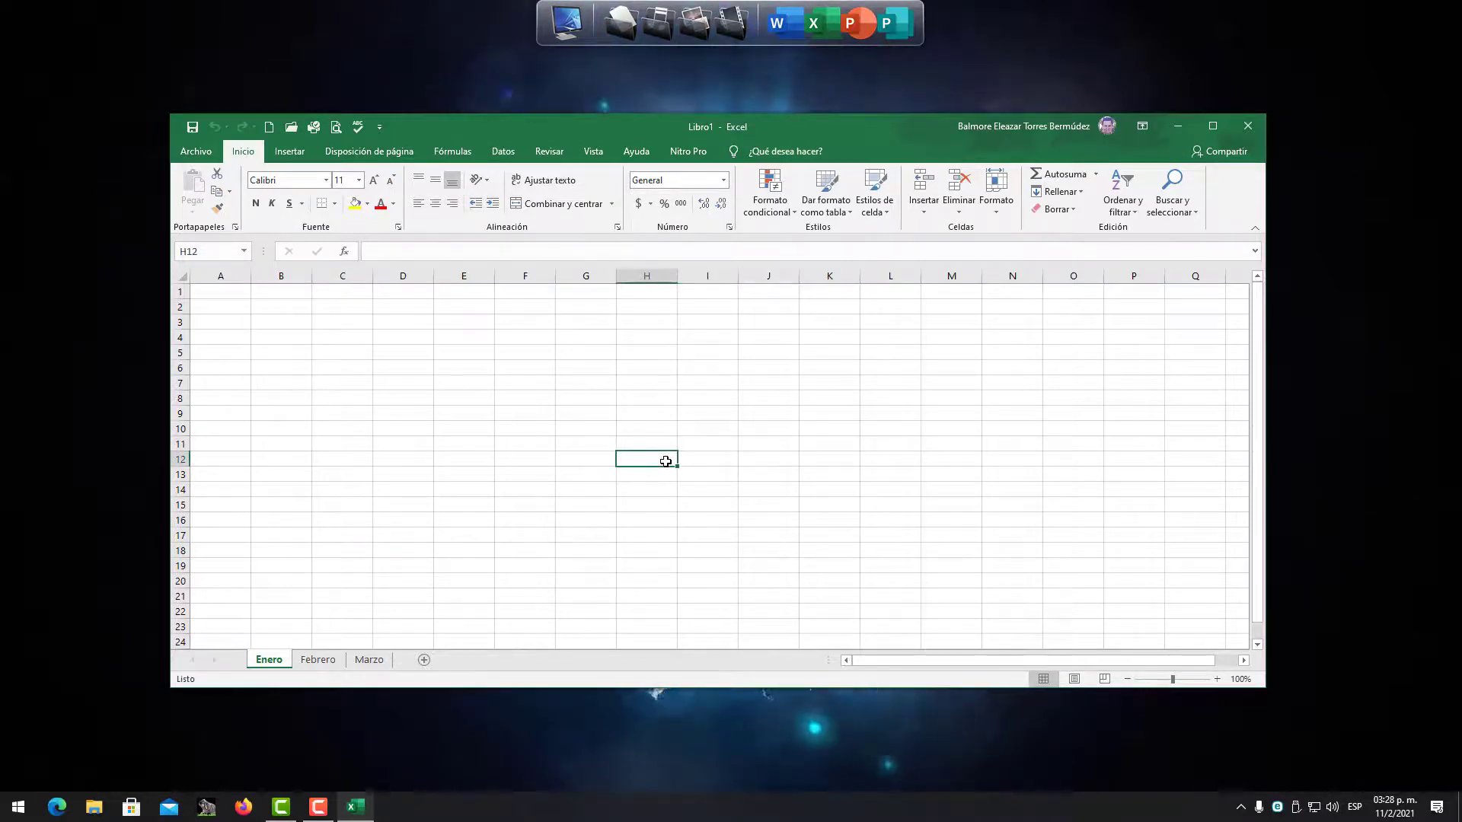
left_click(695, 462)
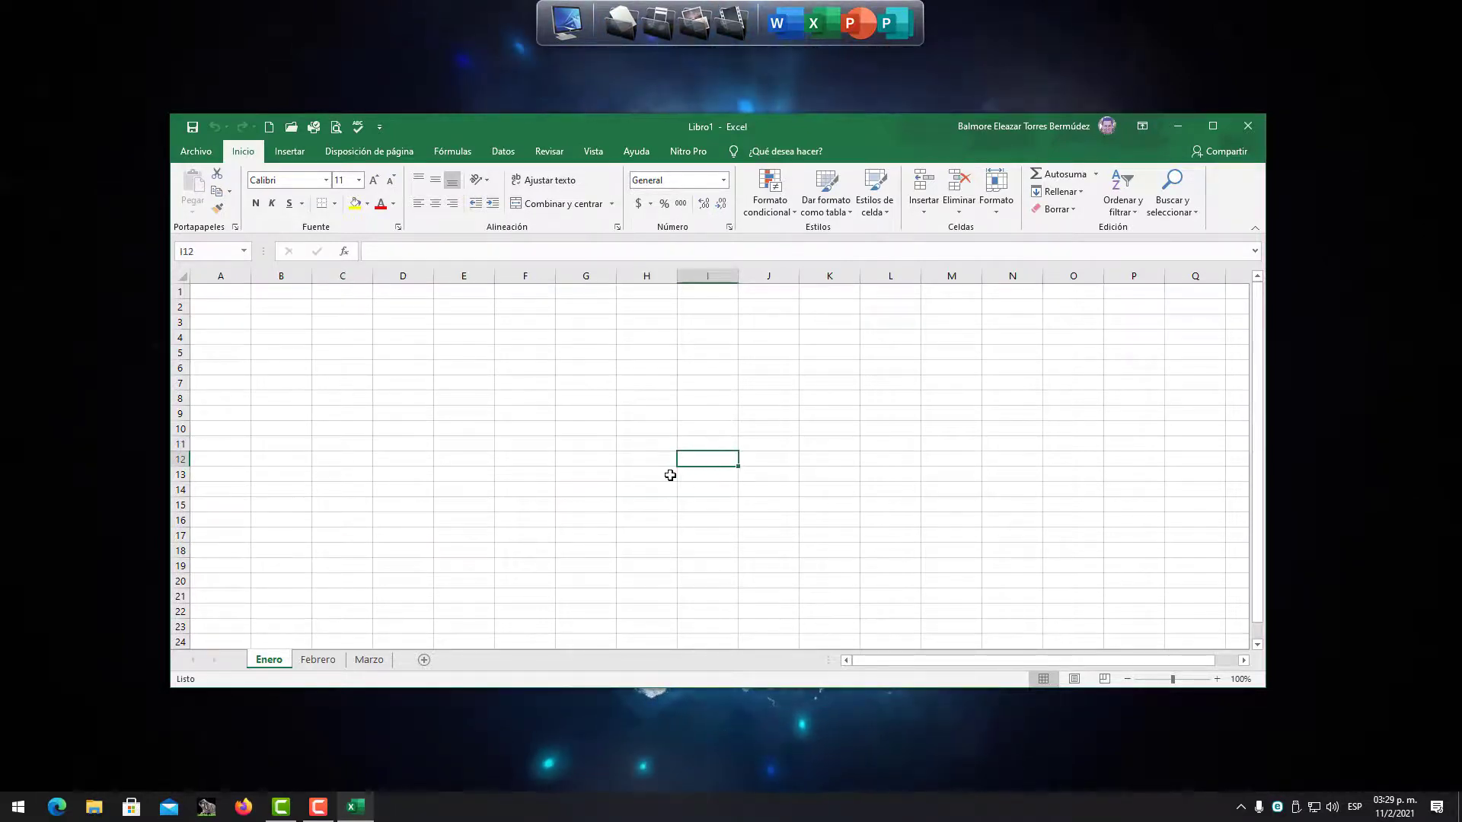
left_click(670, 475)
left_click(695, 463)
left_click(761, 473)
left_click(721, 460)
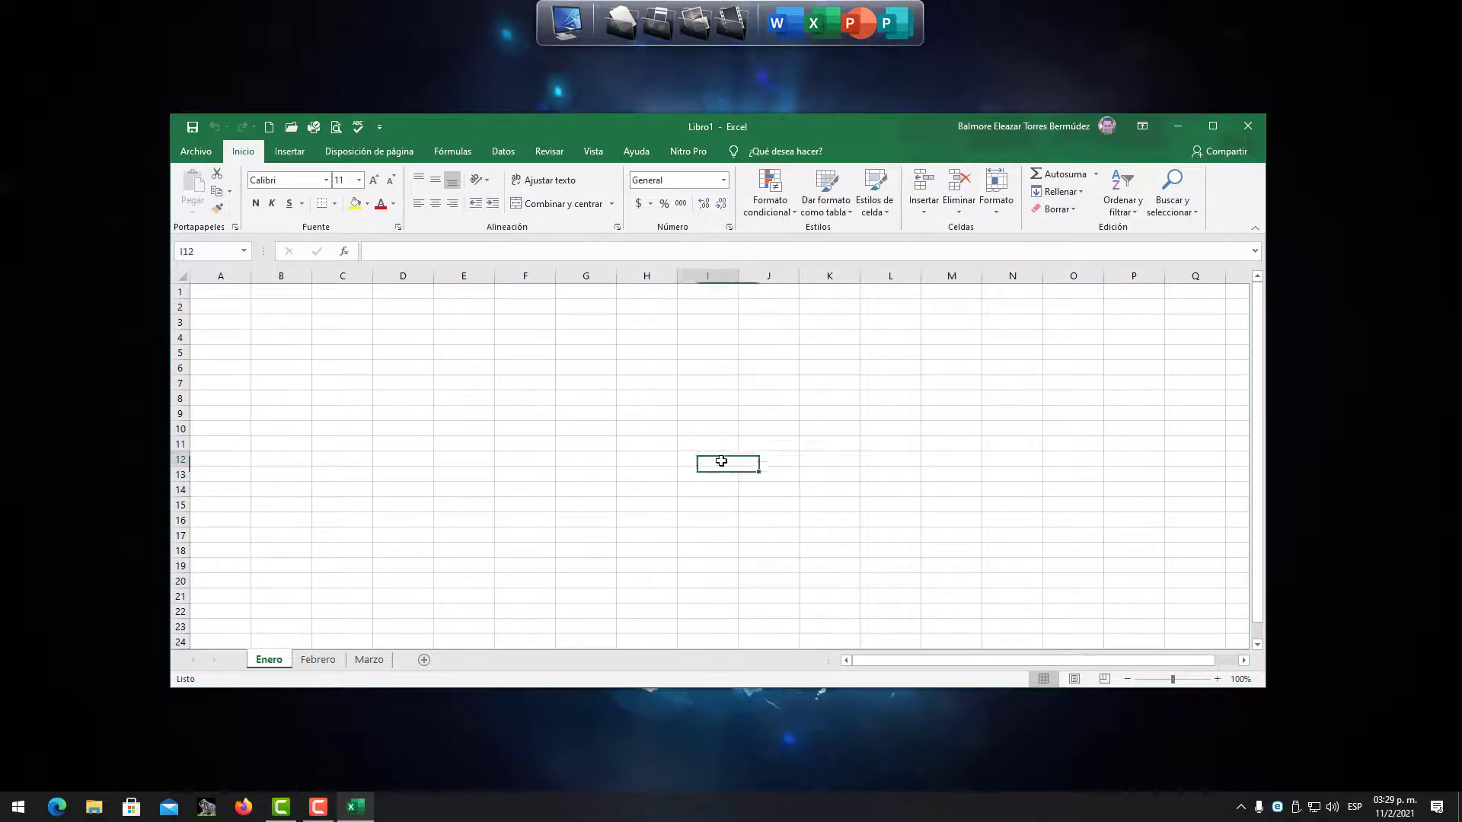
left_click(692, 461)
left_click(775, 478)
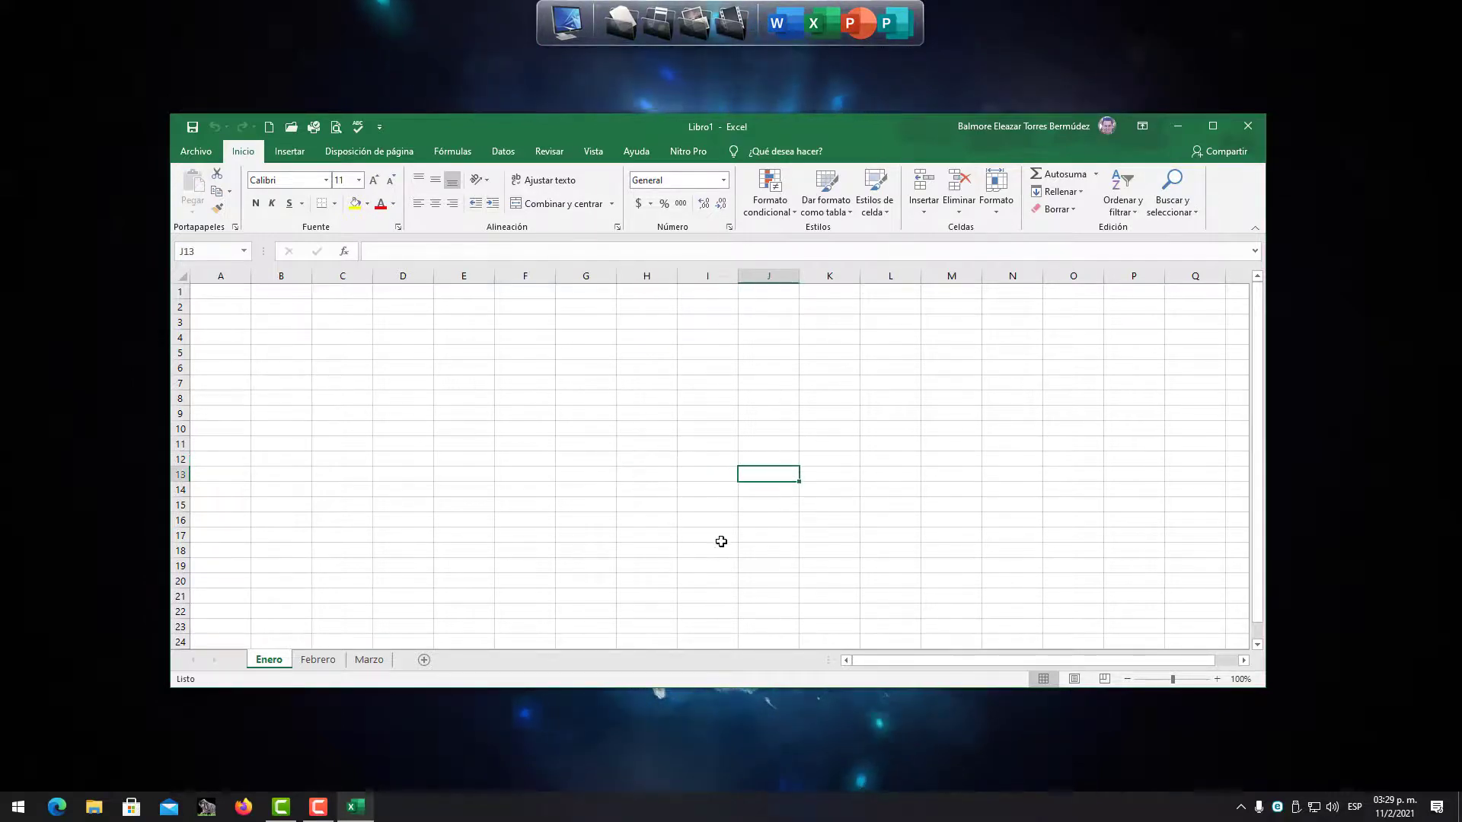
left_click(721, 541)
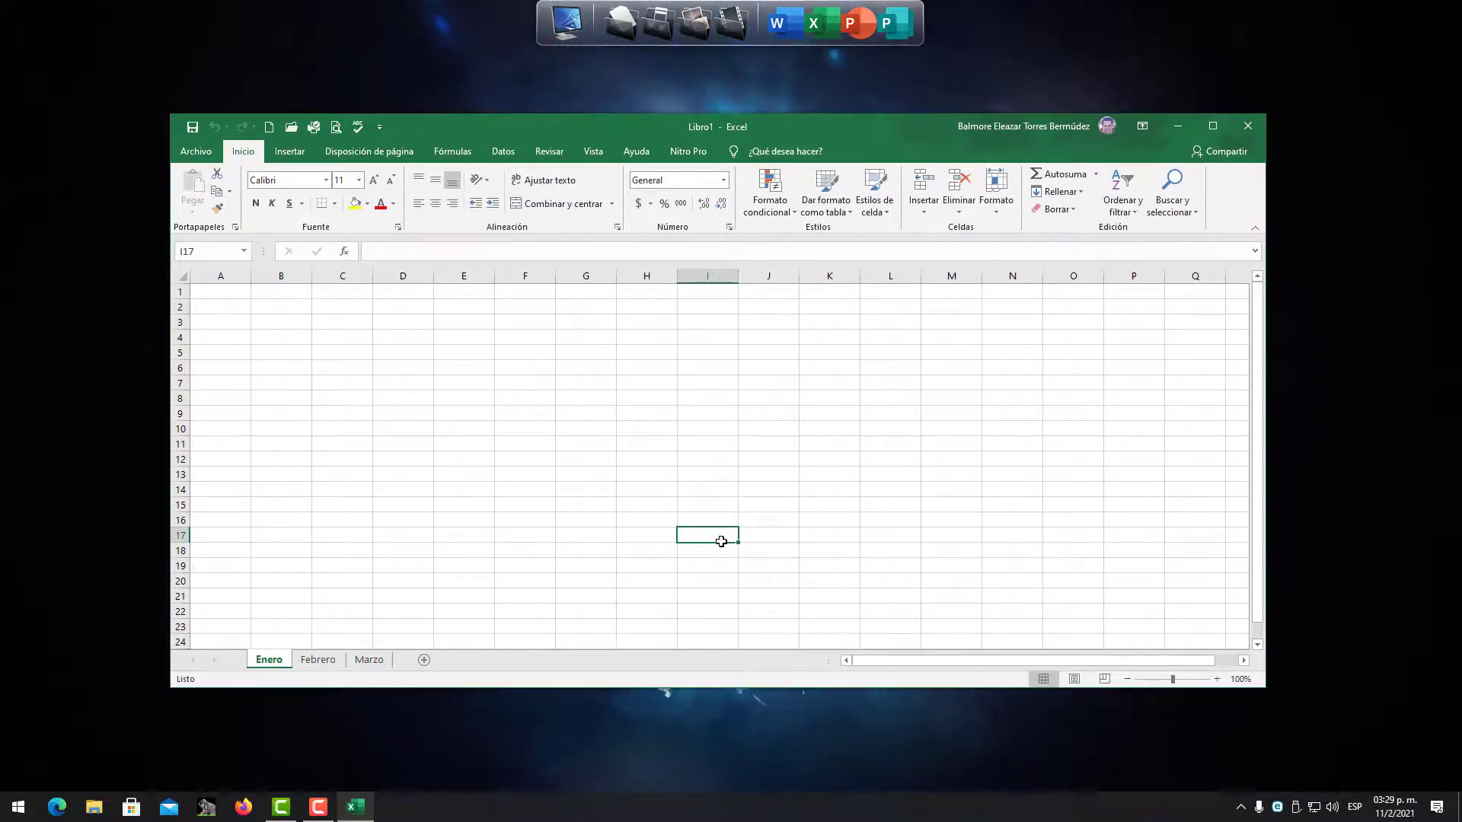
left_click(591, 472)
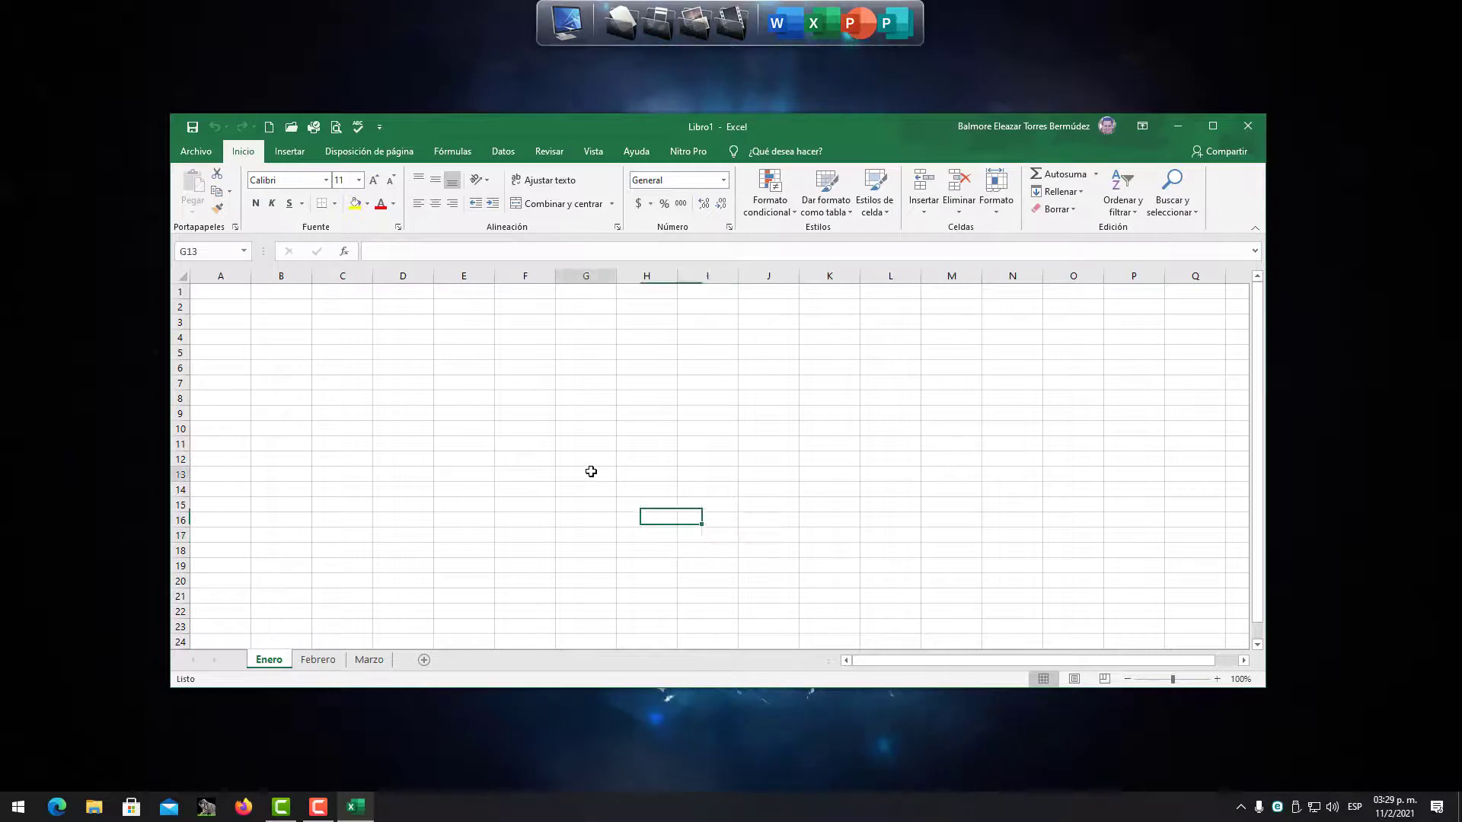
left_click(522, 459)
left_click(477, 424)
left_click(539, 411)
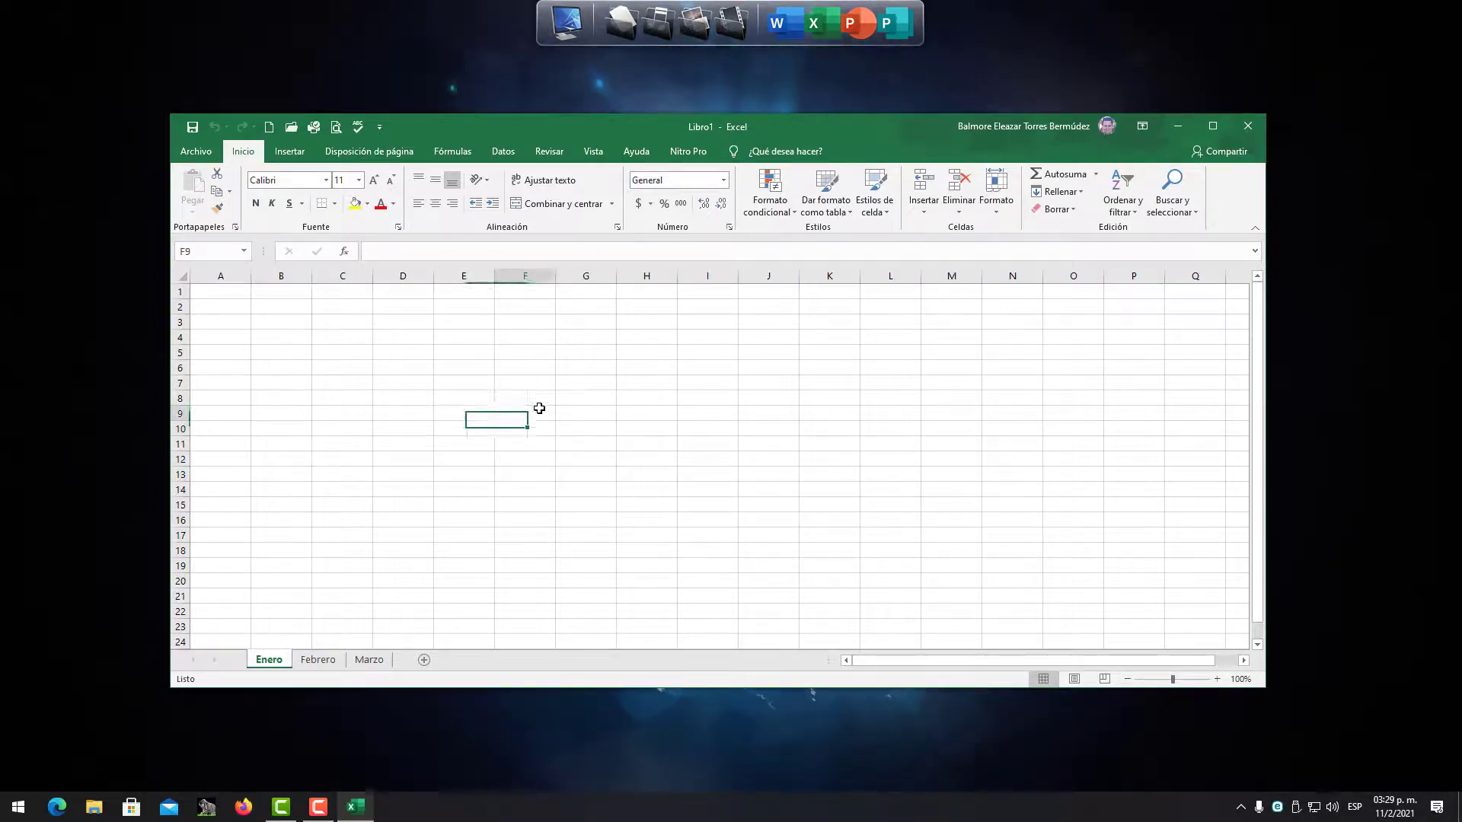
left_click(556, 480)
left_click(542, 457)
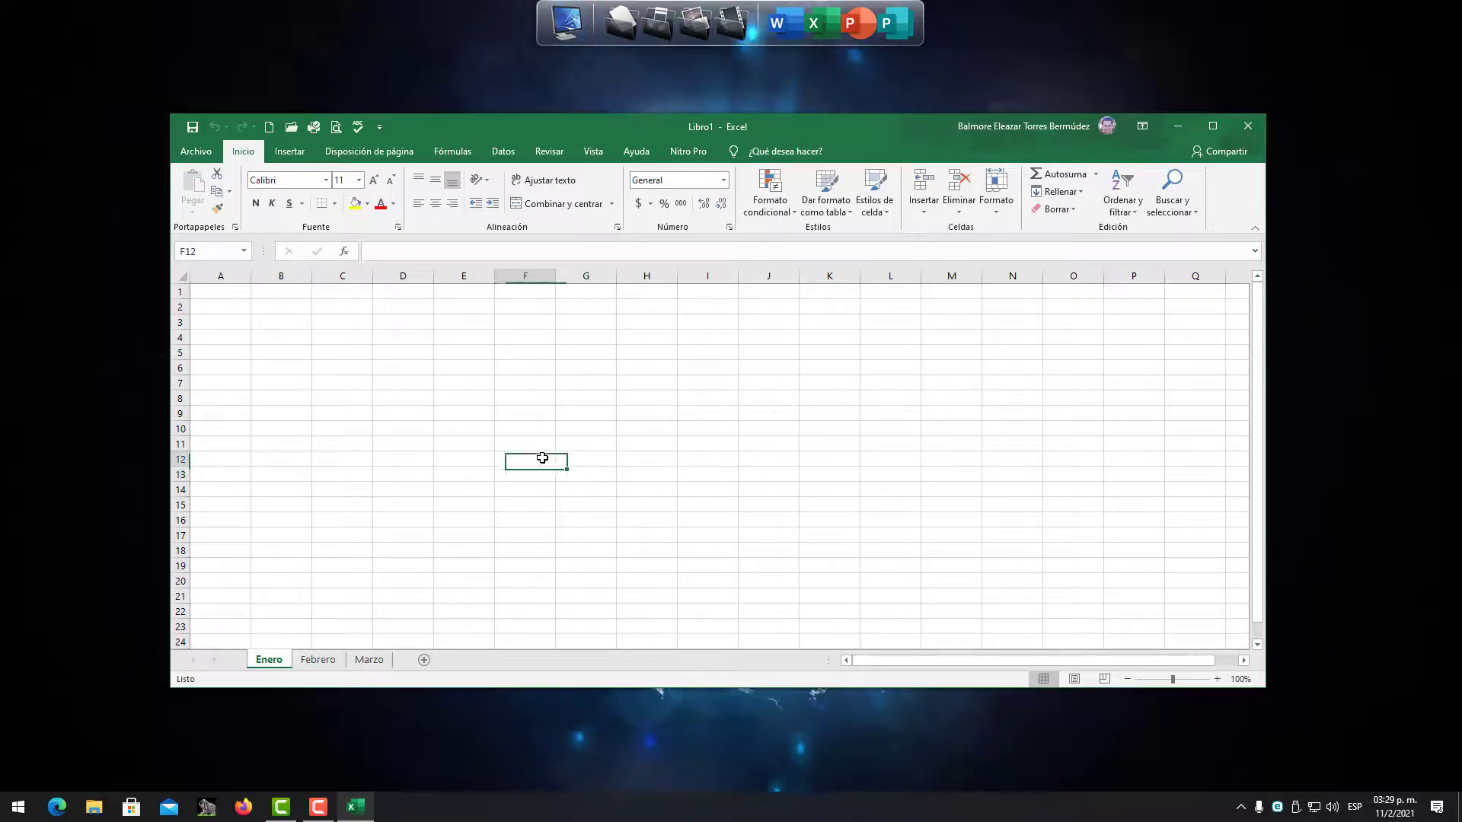
left_click(540, 489)
left_click(581, 489)
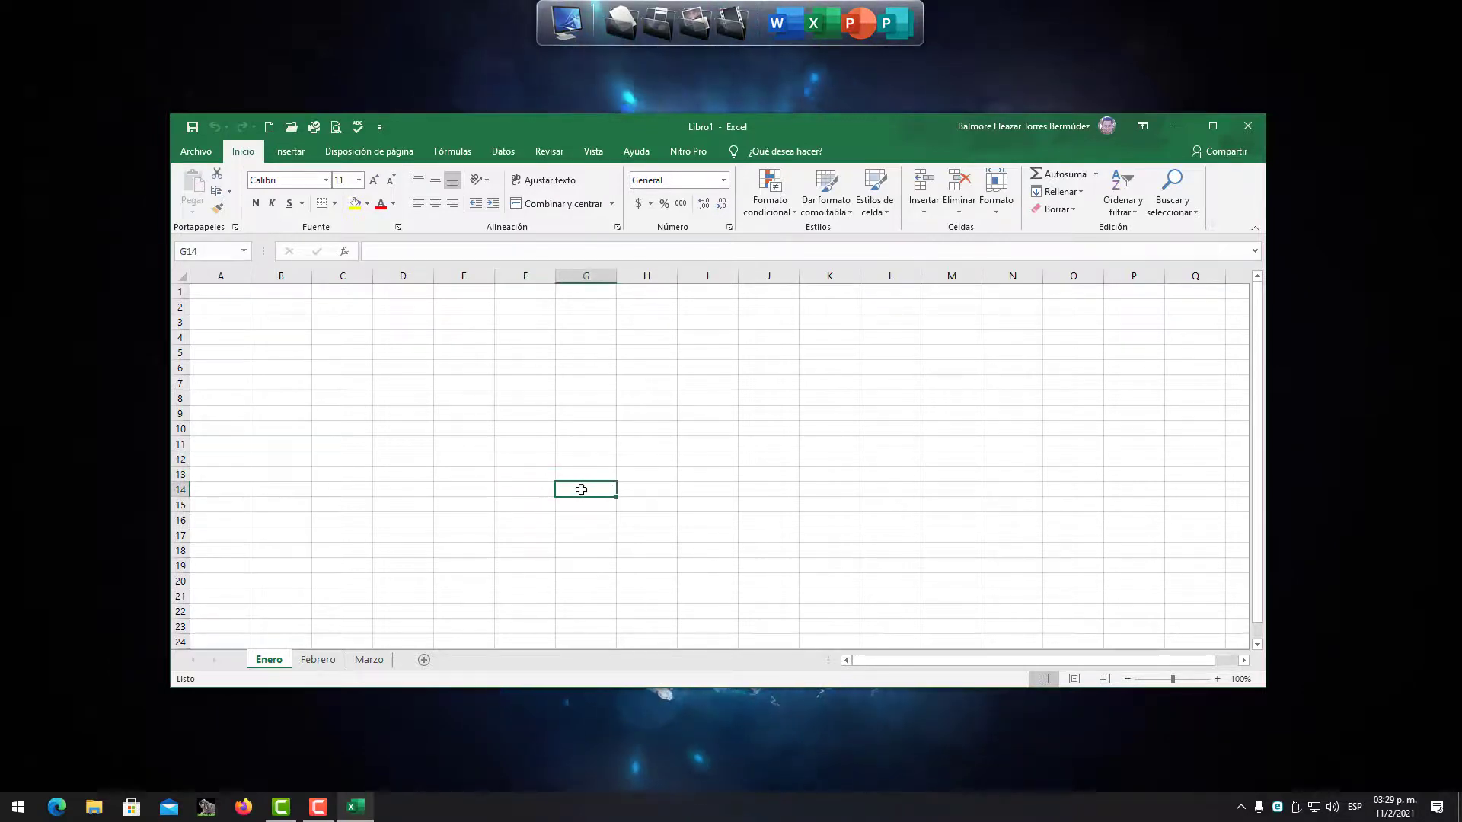
left_click(577, 551)
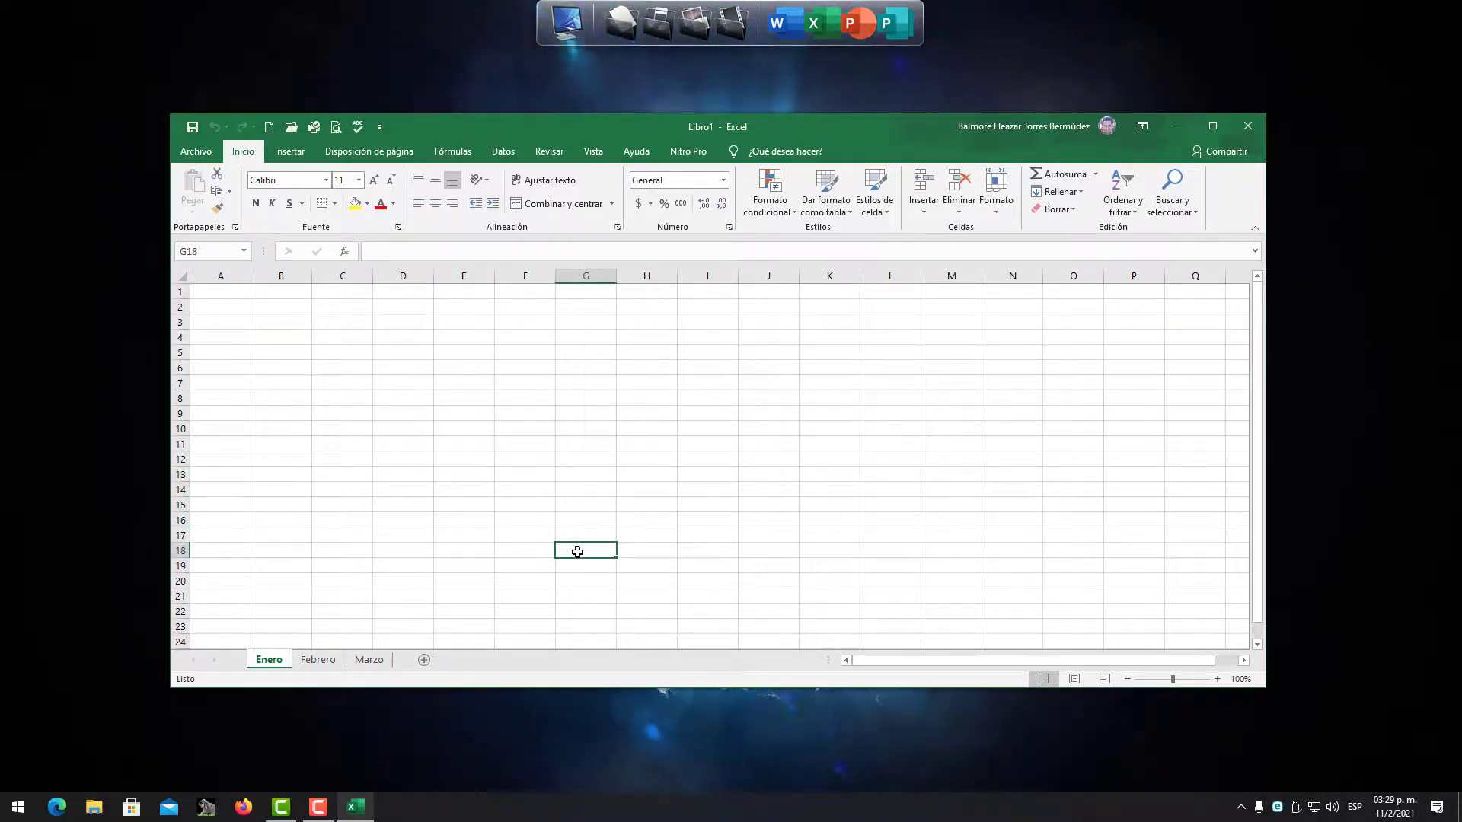
left_click(621, 539)
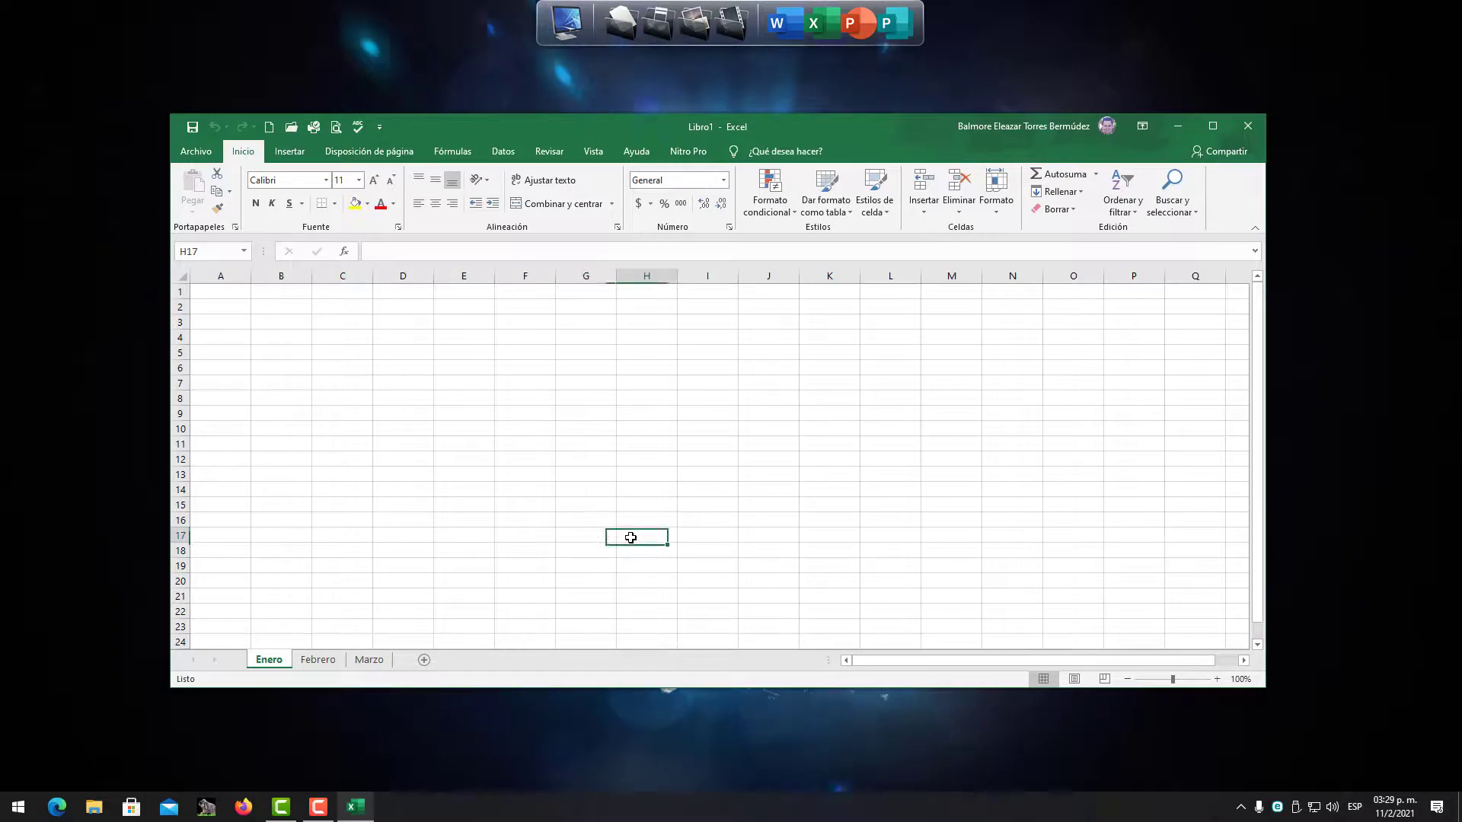
left_click(570, 551)
left_click(538, 532)
left_click(568, 553)
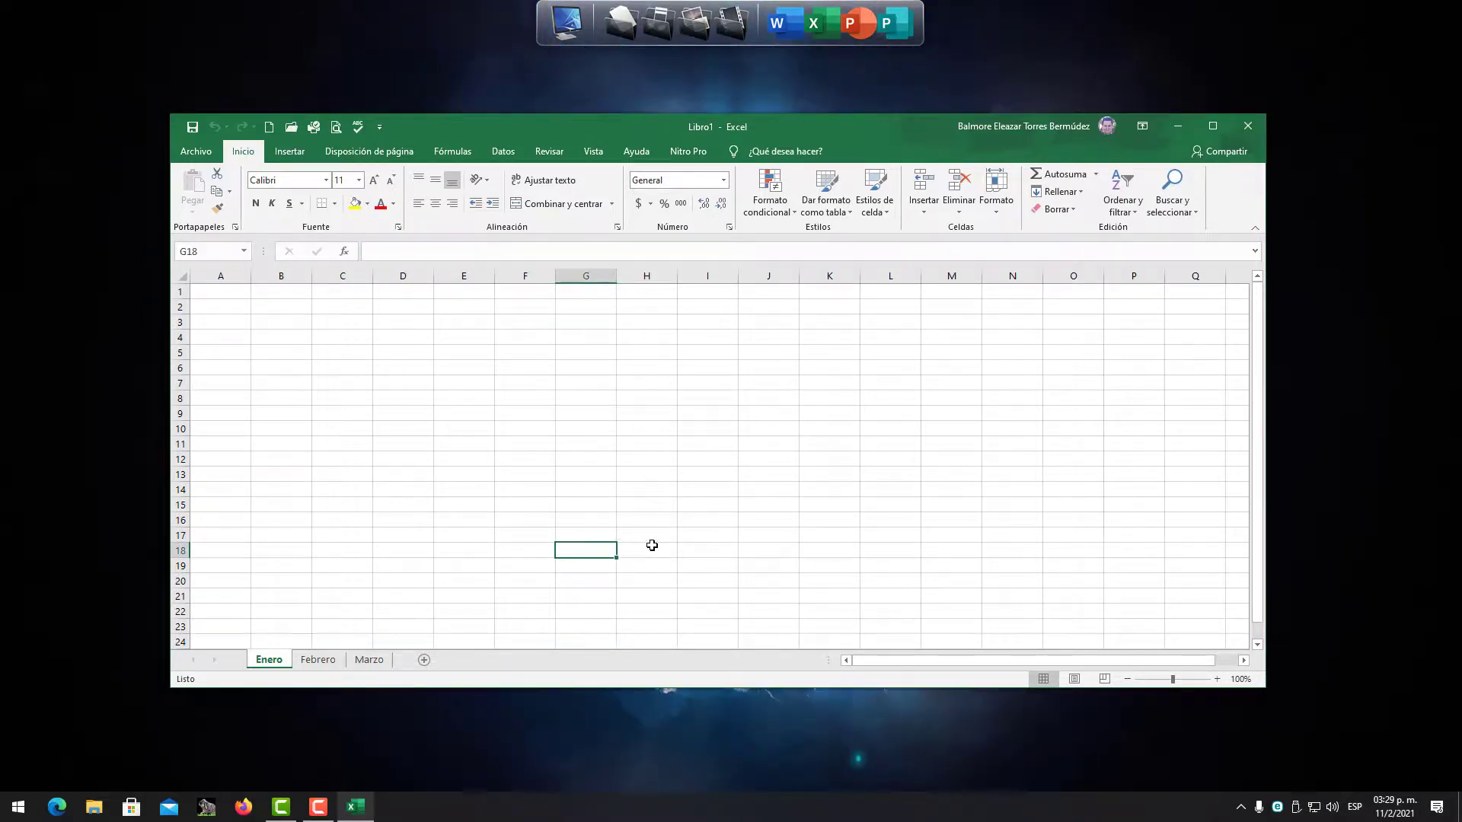
left_click(626, 535)
left_click(608, 549)
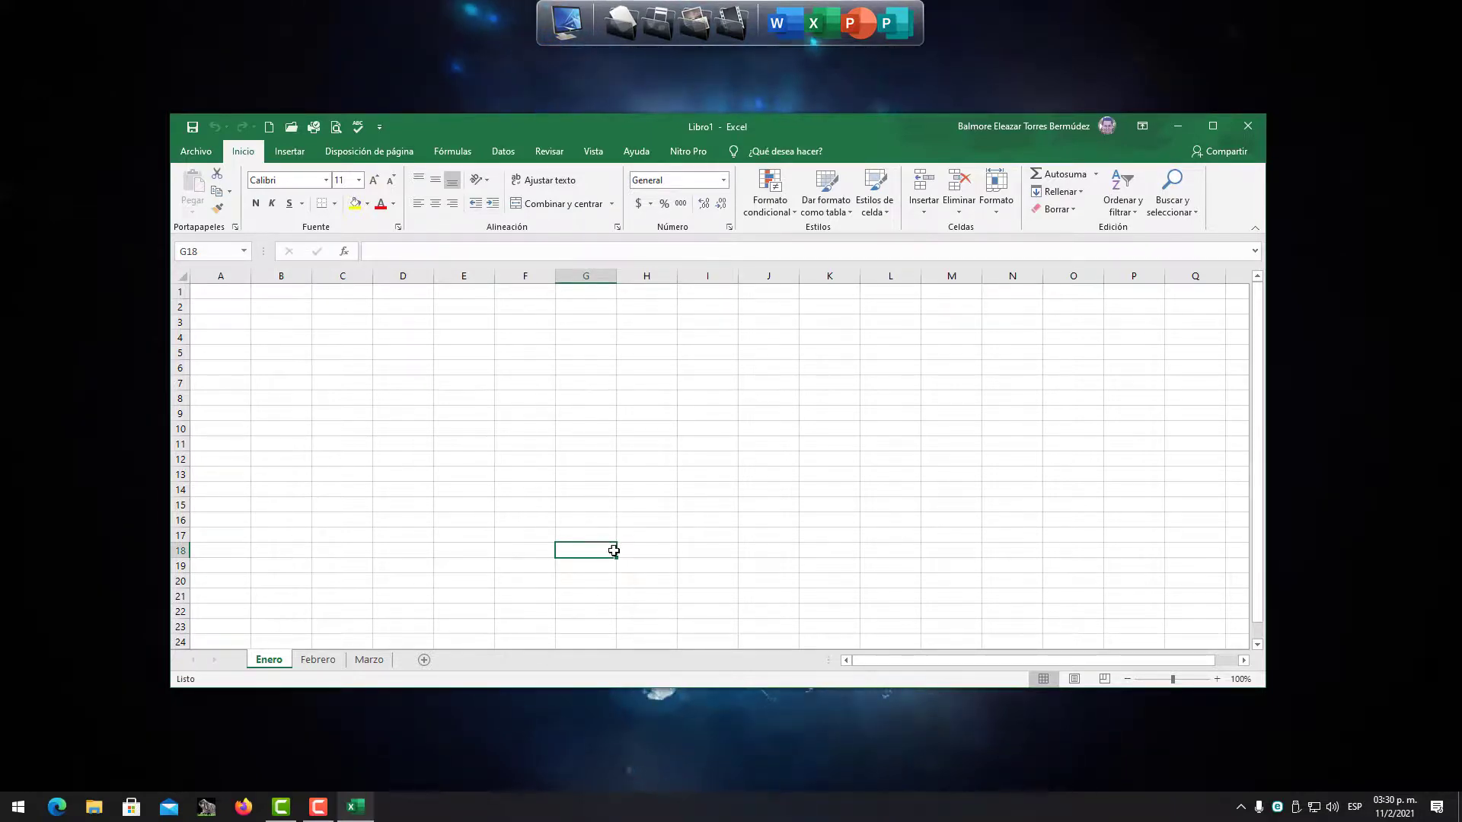
left_click(512, 366)
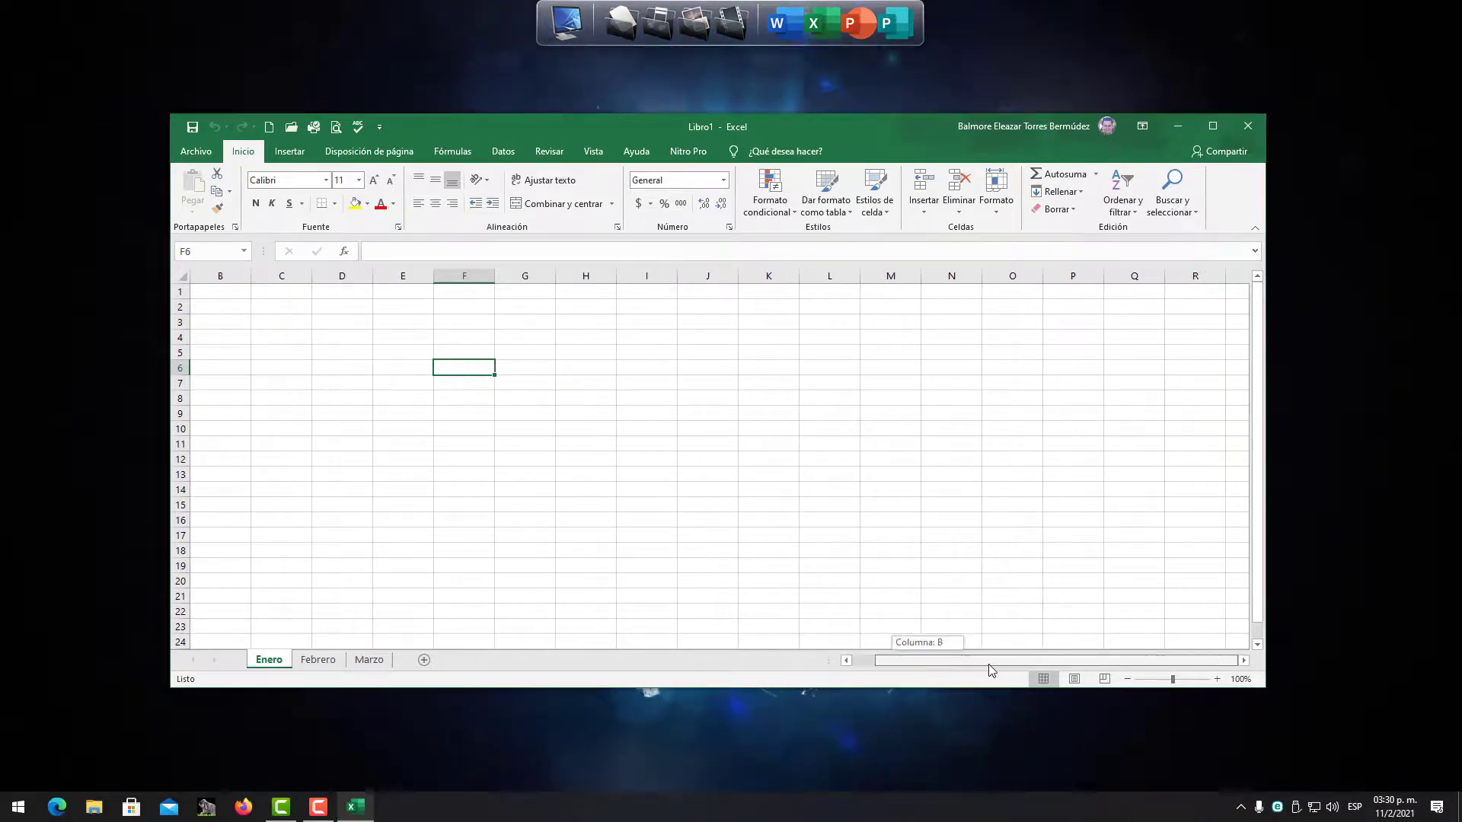
mouse_move(991, 670)
left_mouse_down()
mouse_move(895, 670)
mouse_move(917, 671)
left_mouse_up()
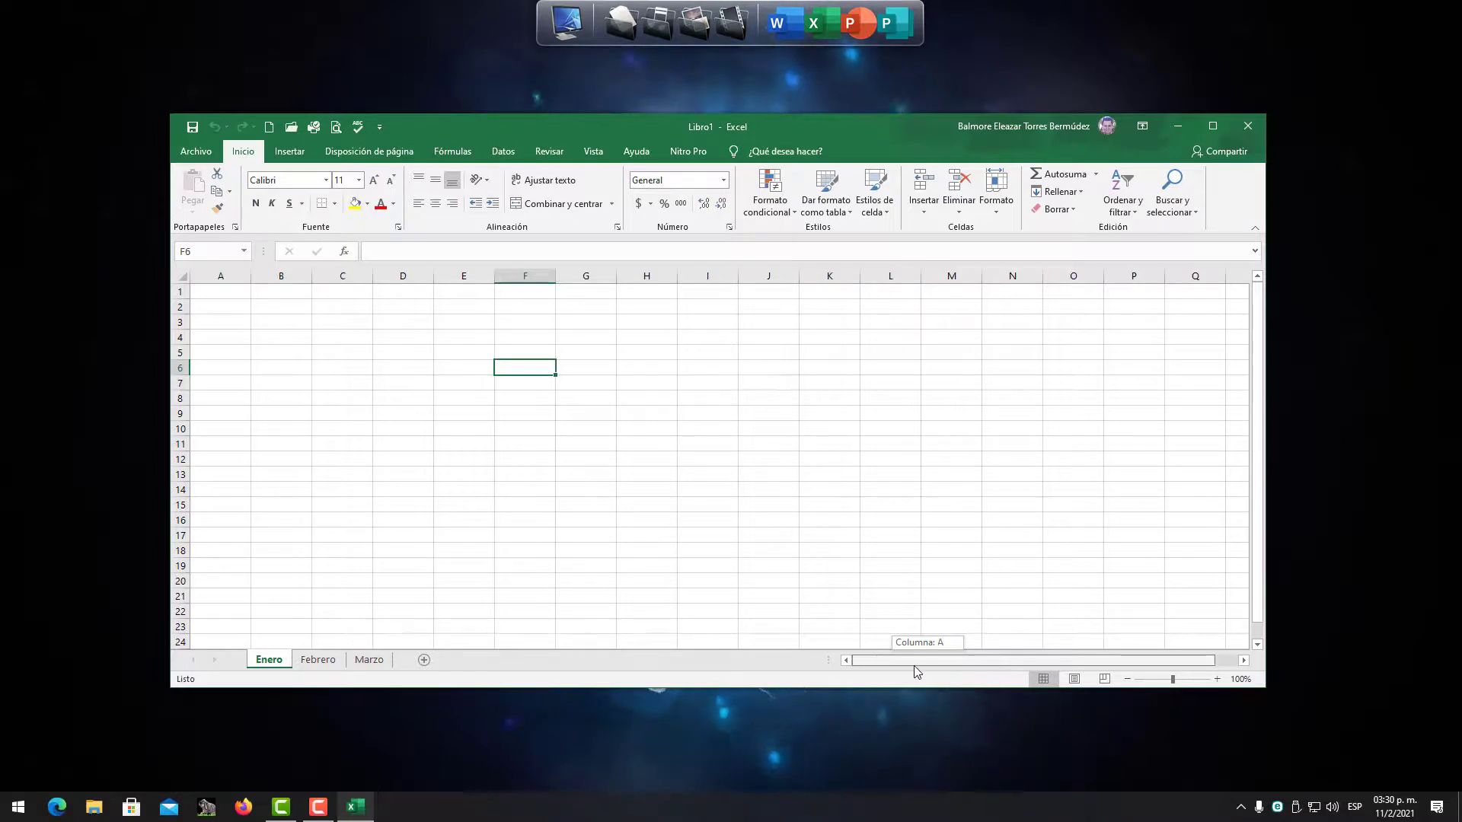
left_click_drag(917, 672, 939, 672)
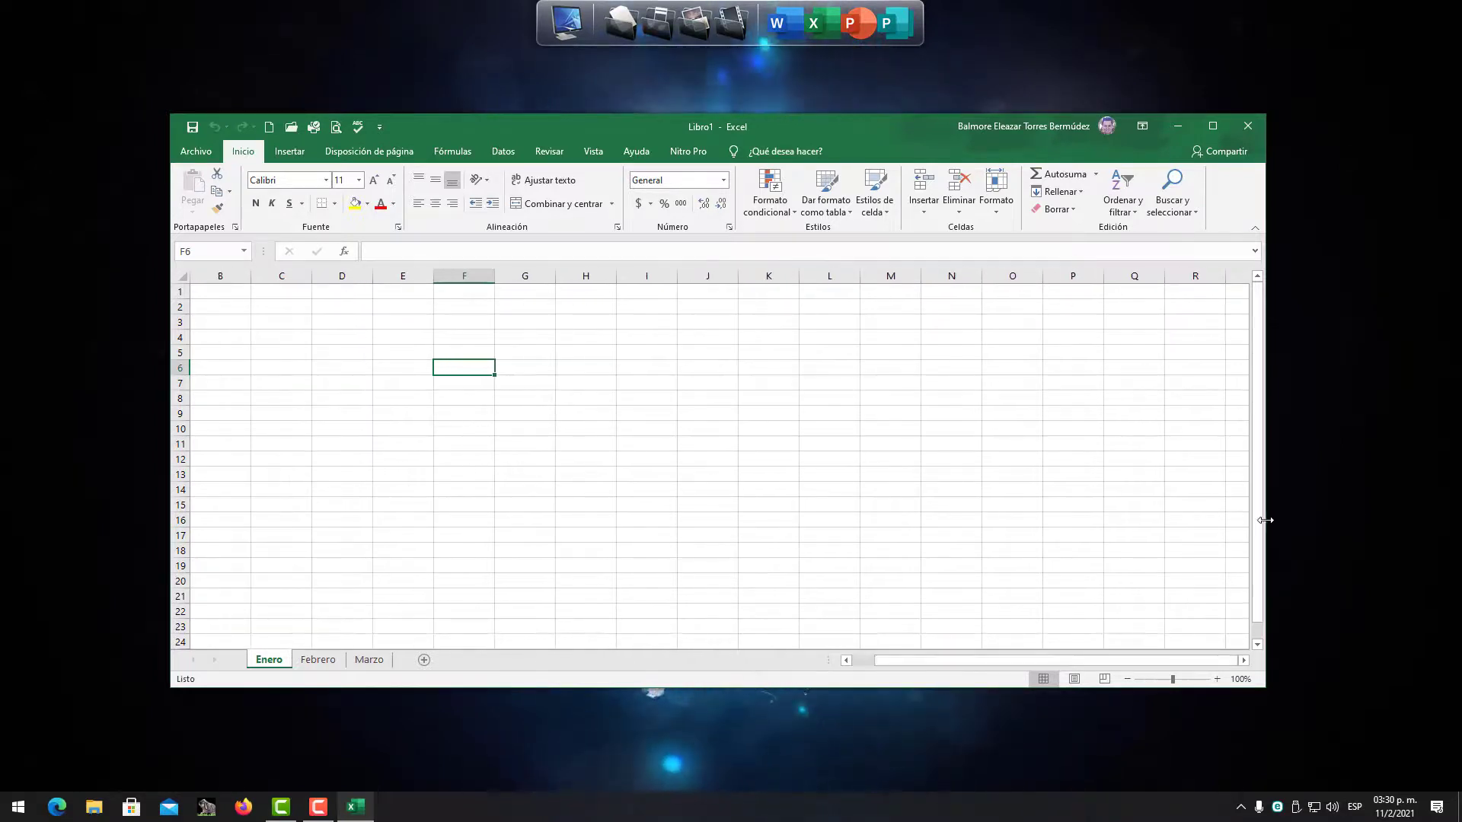
mouse_move(1253, 527)
left_mouse_down()
mouse_move(1260, 571)
mouse_move(1264, 558)
left_mouse_up()
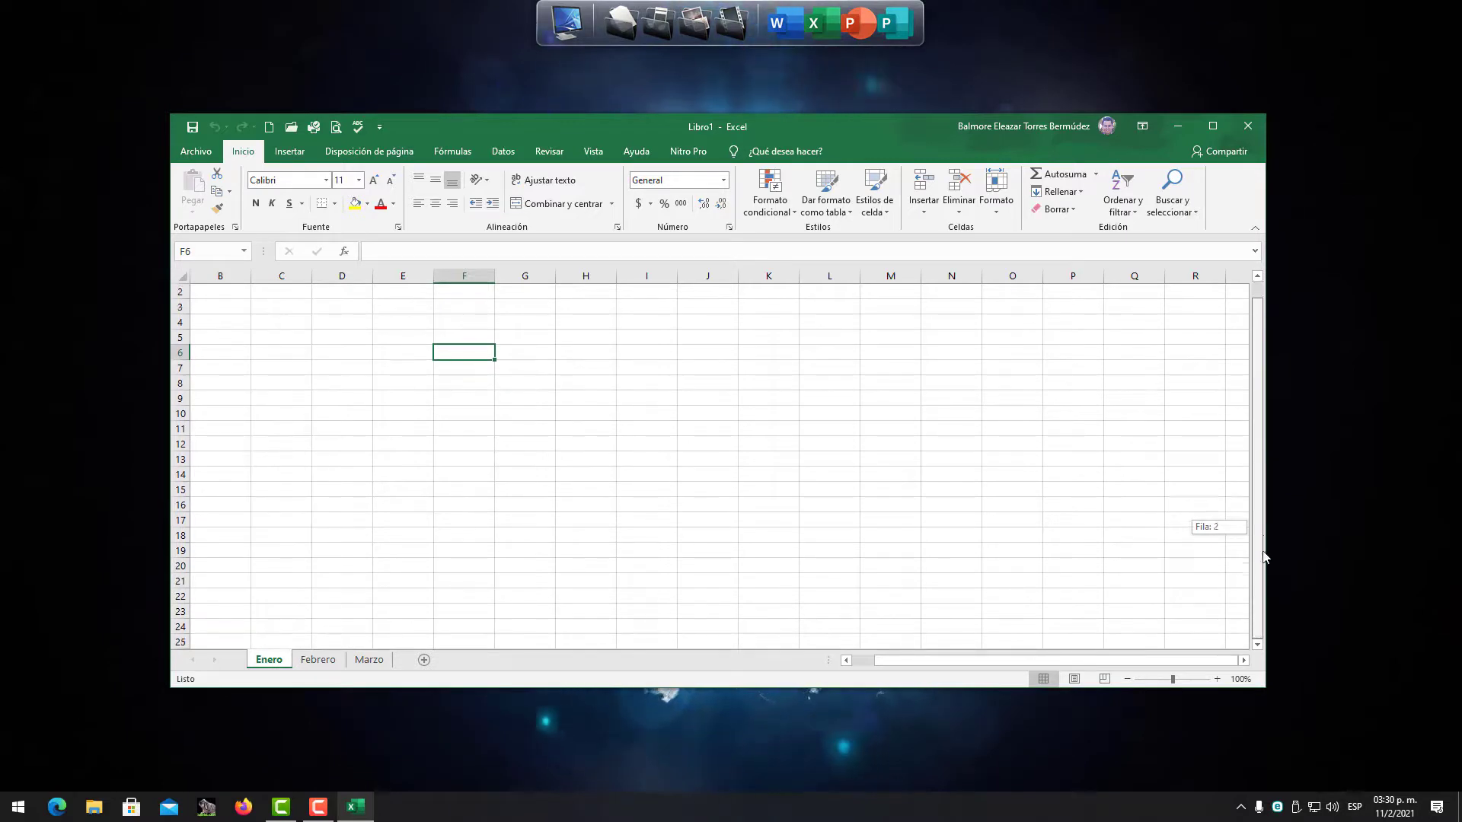
scroll(967, 485, "down", 8)
scroll(967, 484, "up", 12)
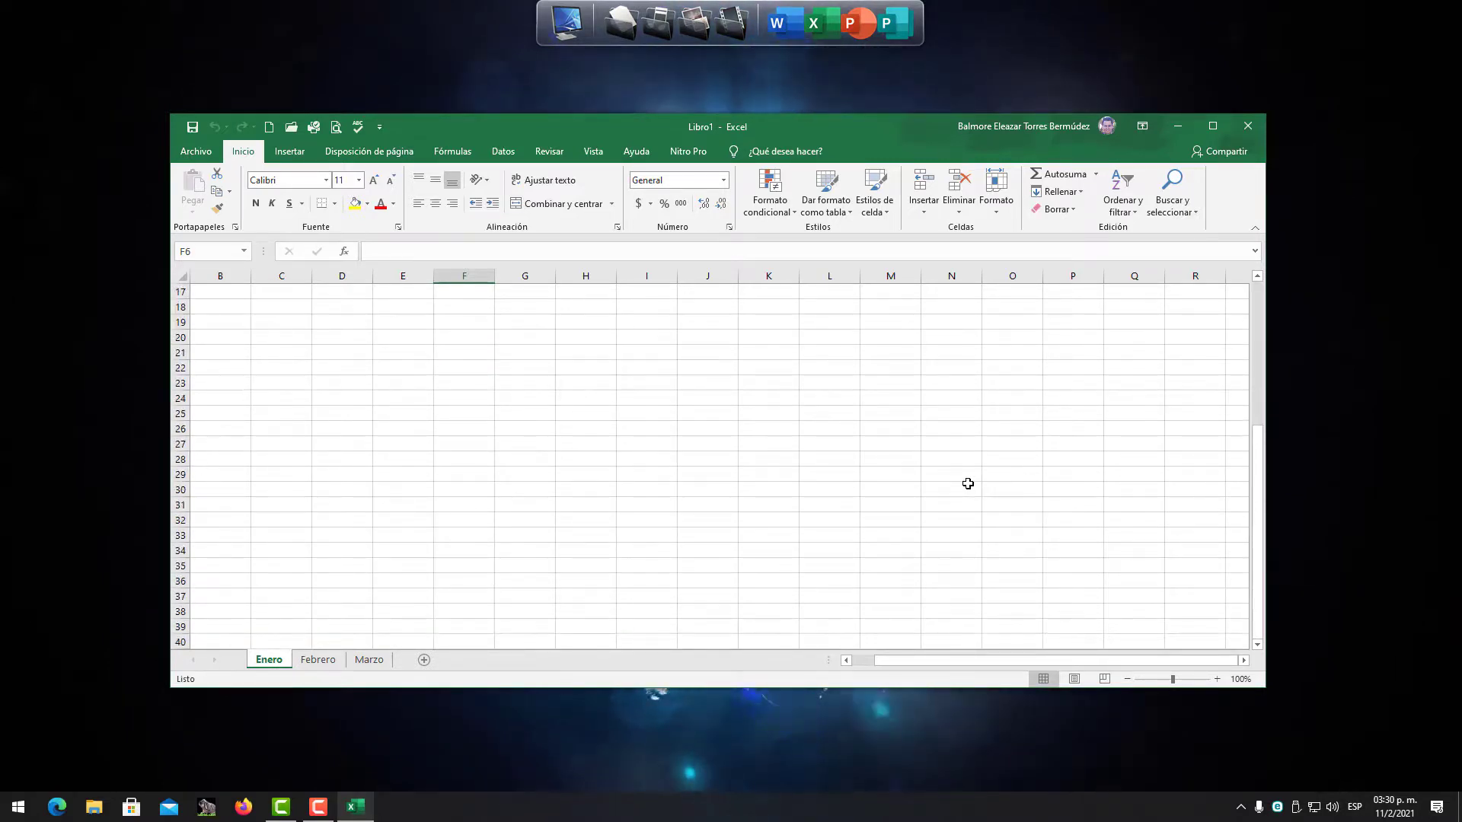
scroll(969, 483, "up", 9)
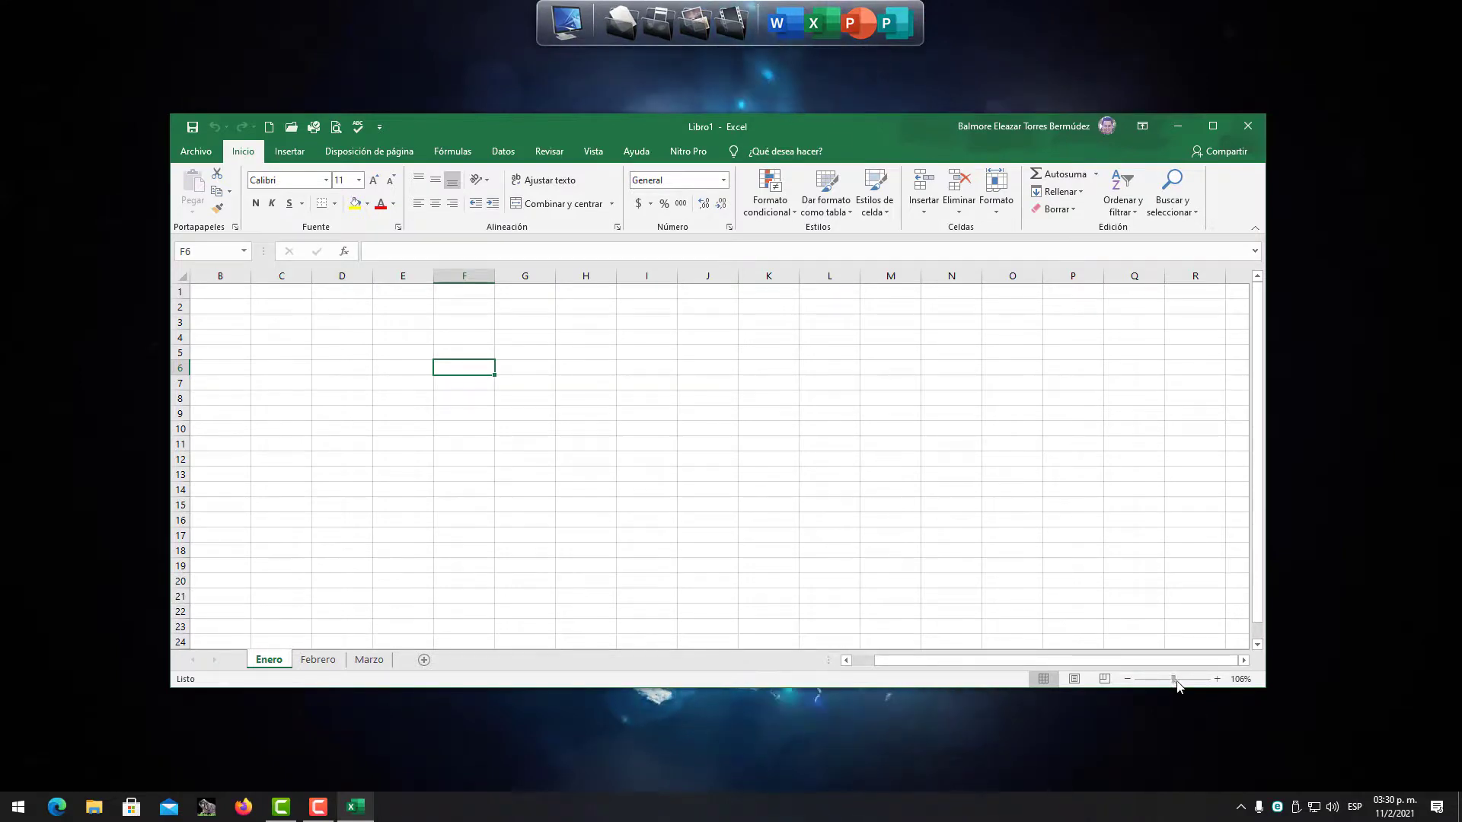
mouse_move(1172, 679)
left_mouse_down()
mouse_move(1195, 685)
mouse_move(1146, 683)
mouse_move(1173, 685)
left_mouse_up()
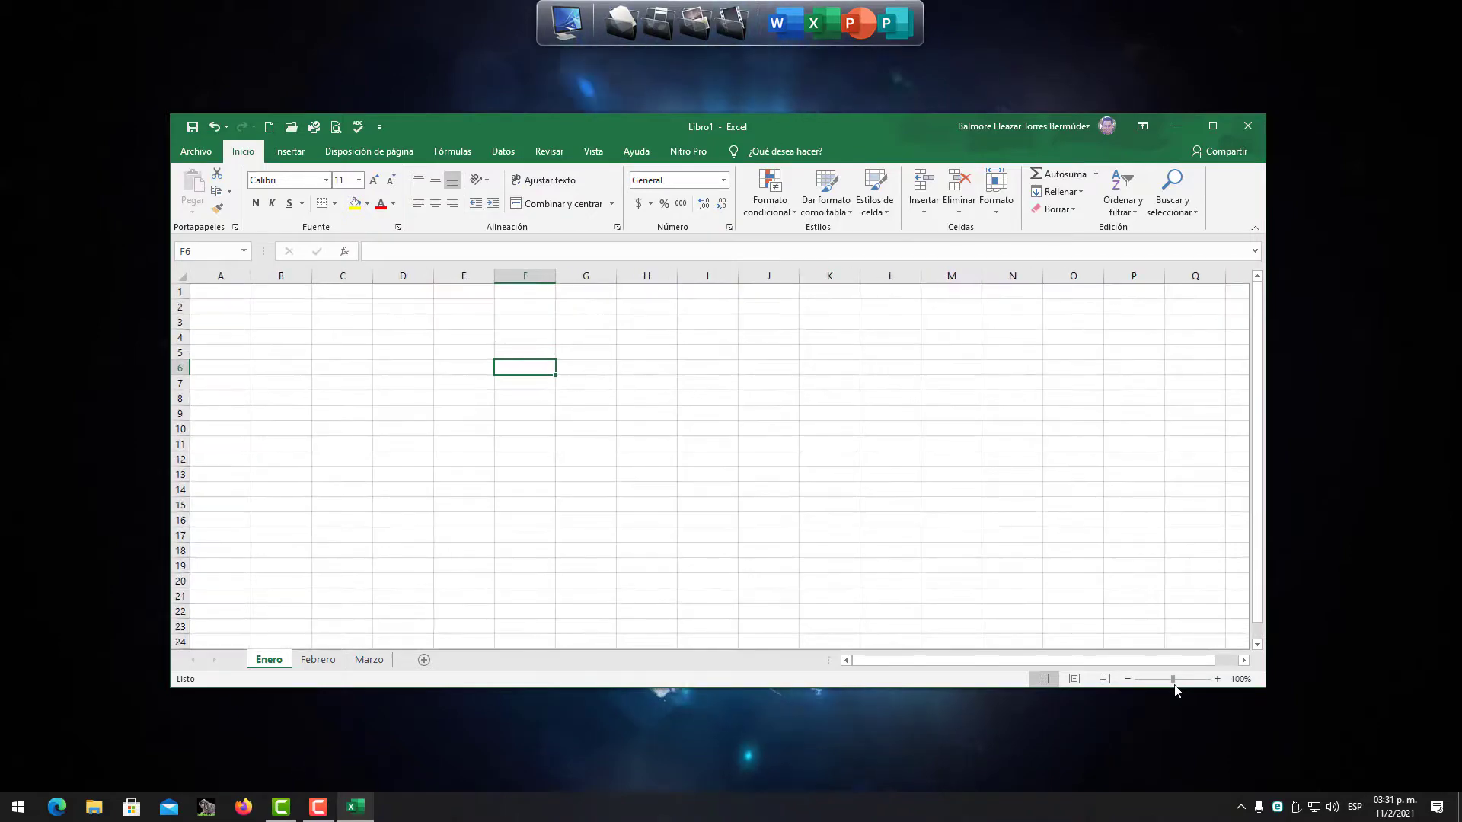
- View Enero in Page Layout at zooms from 26% to 118%, then switch to Page Break Preview
left_click(1075, 678)
scroll(811, 502, "down", 10)
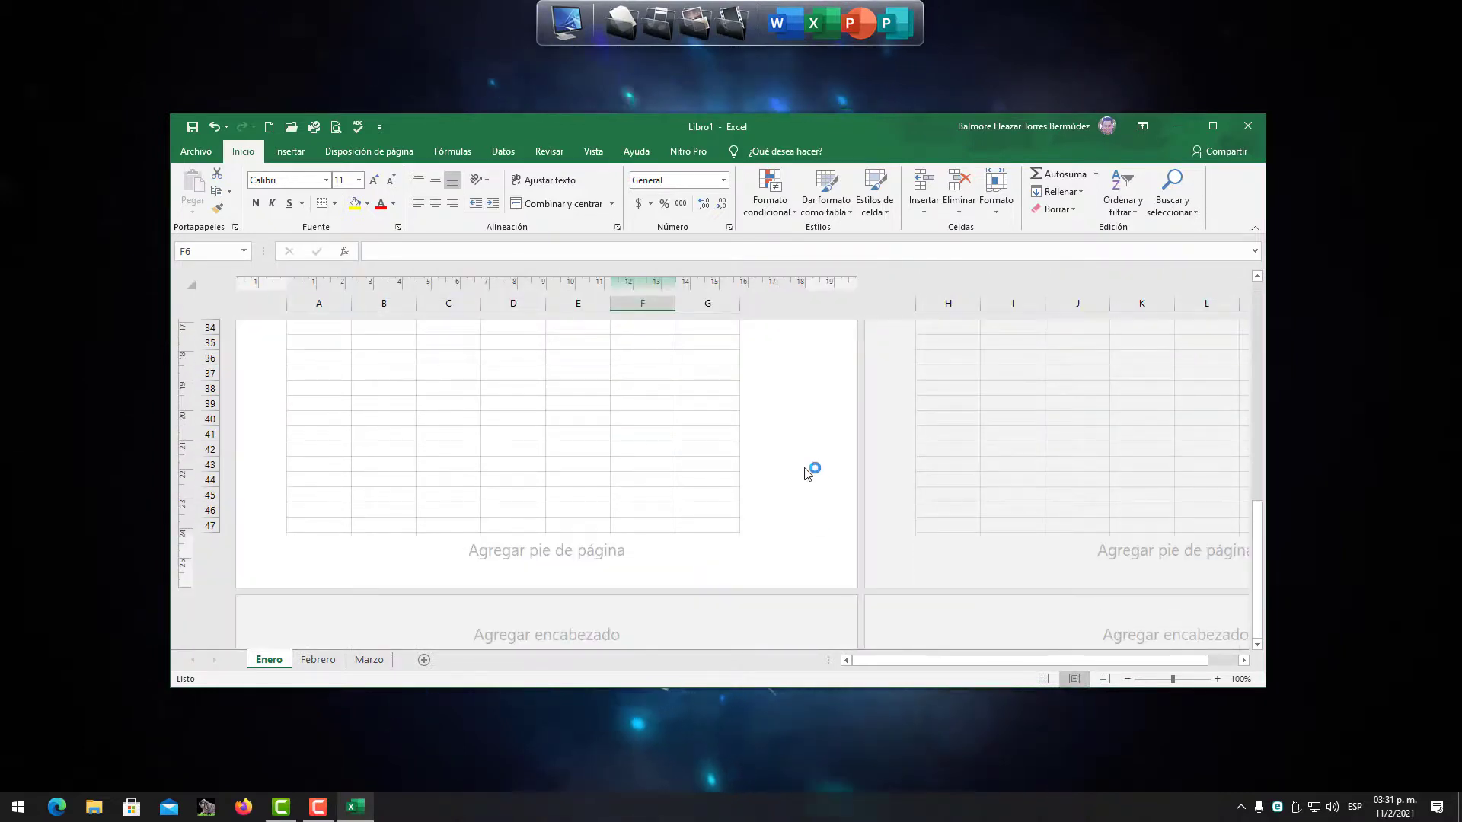
scroll(810, 472, "up", 10)
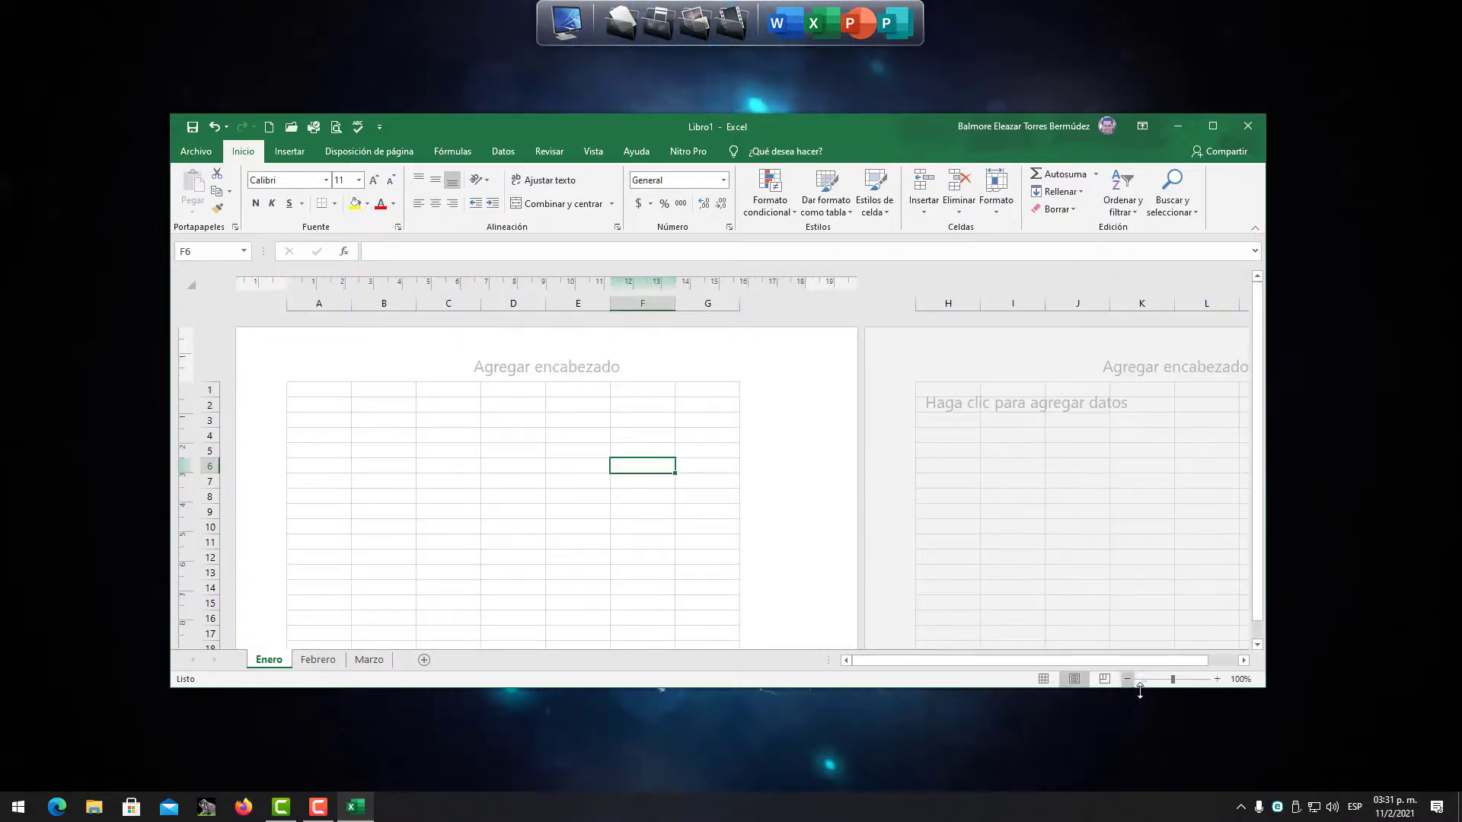
left_click(1178, 680)
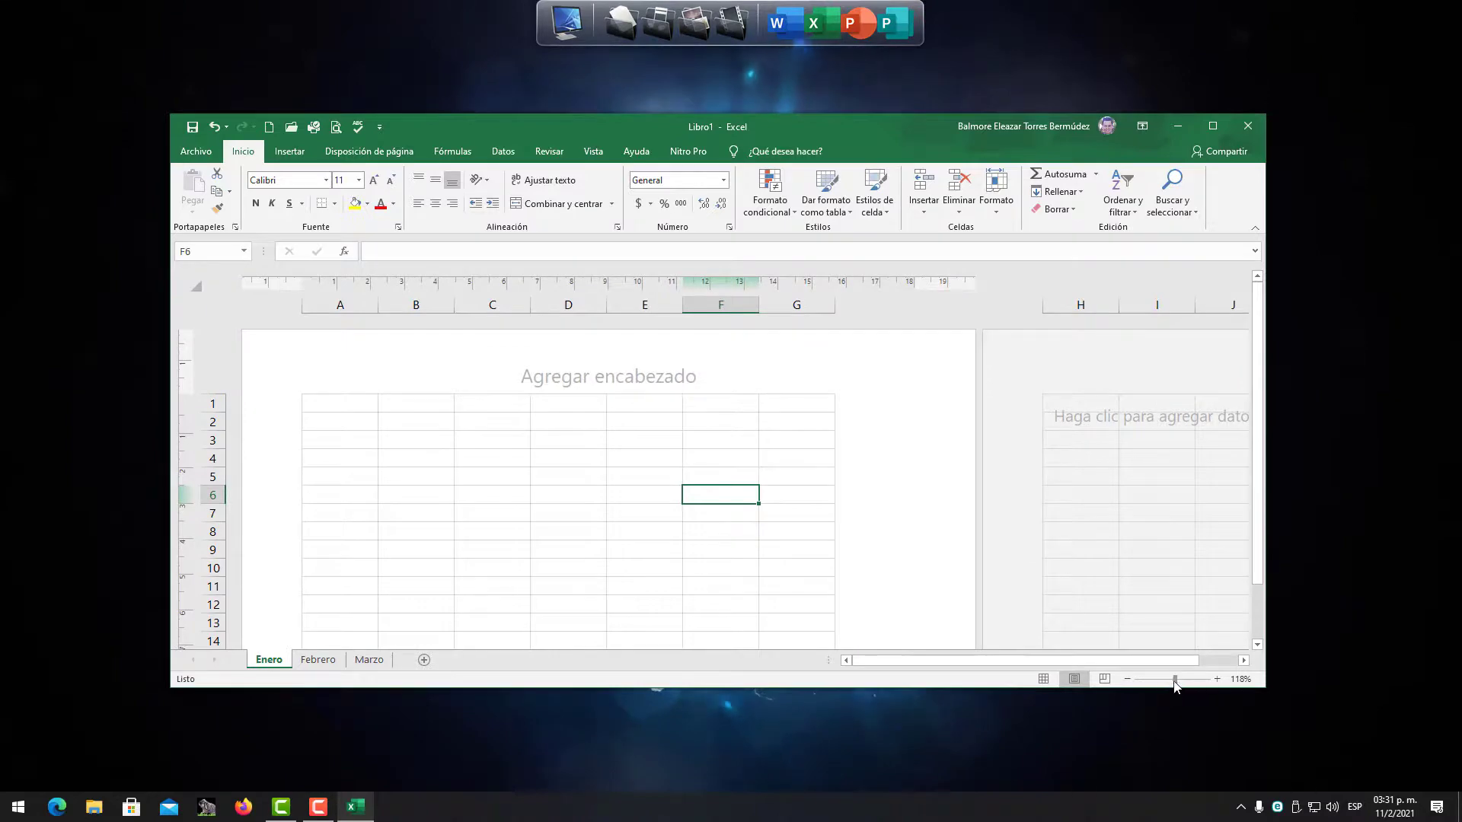
left_click_drag(1175, 680, 1142, 680)
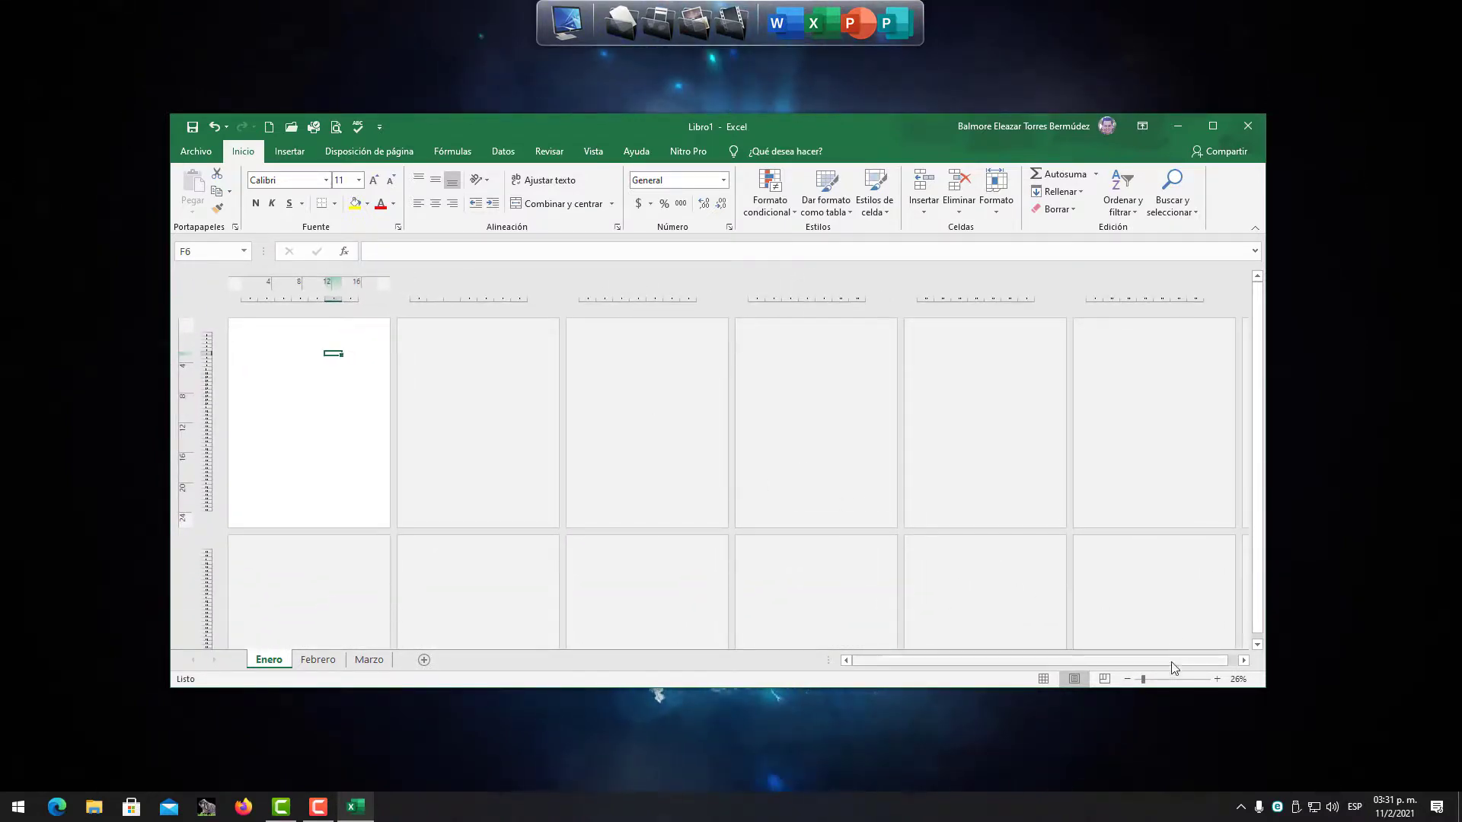
left_click(1154, 680)
left_click(1173, 679)
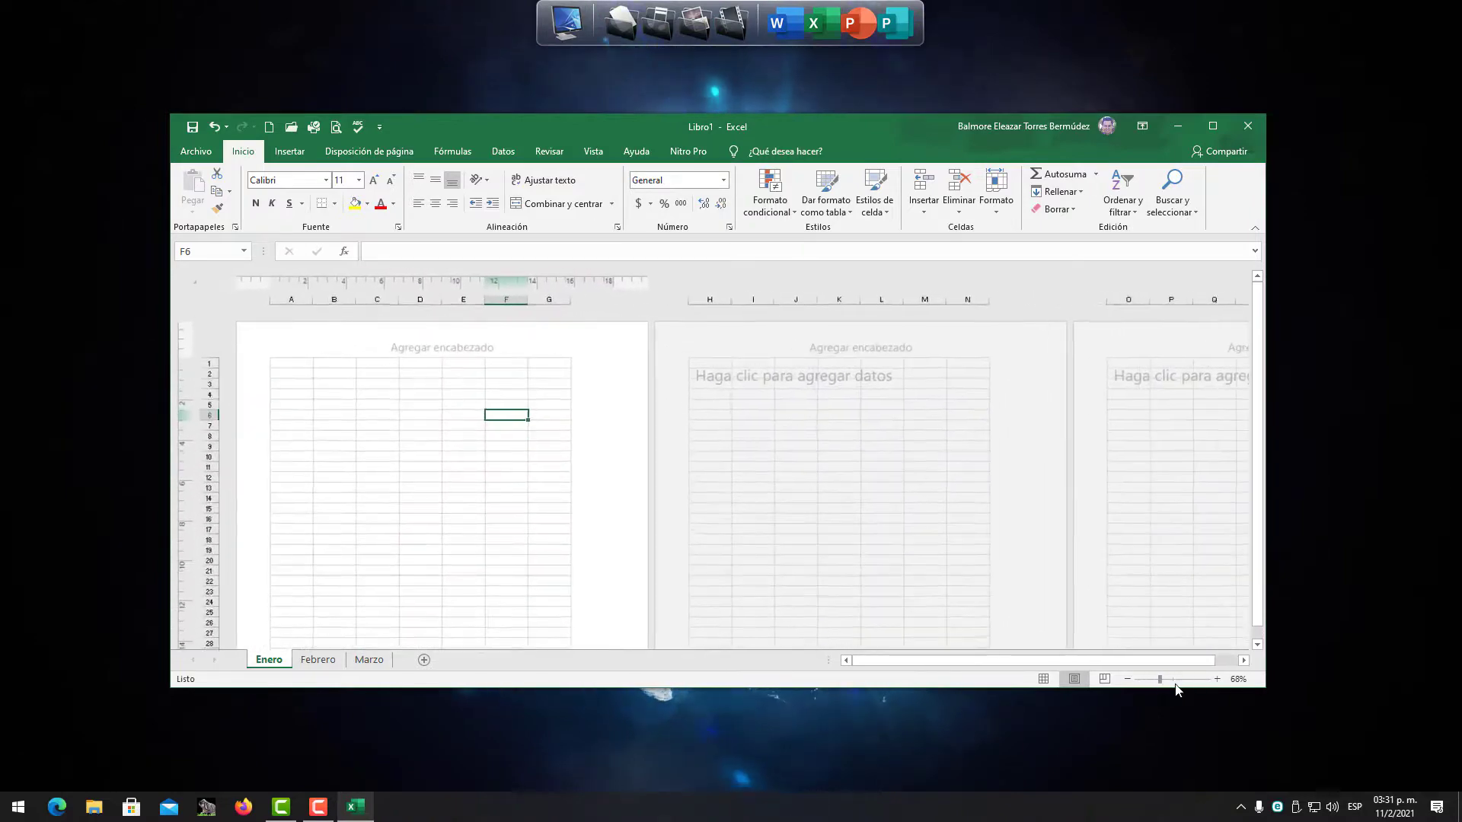
left_click(1106, 681)
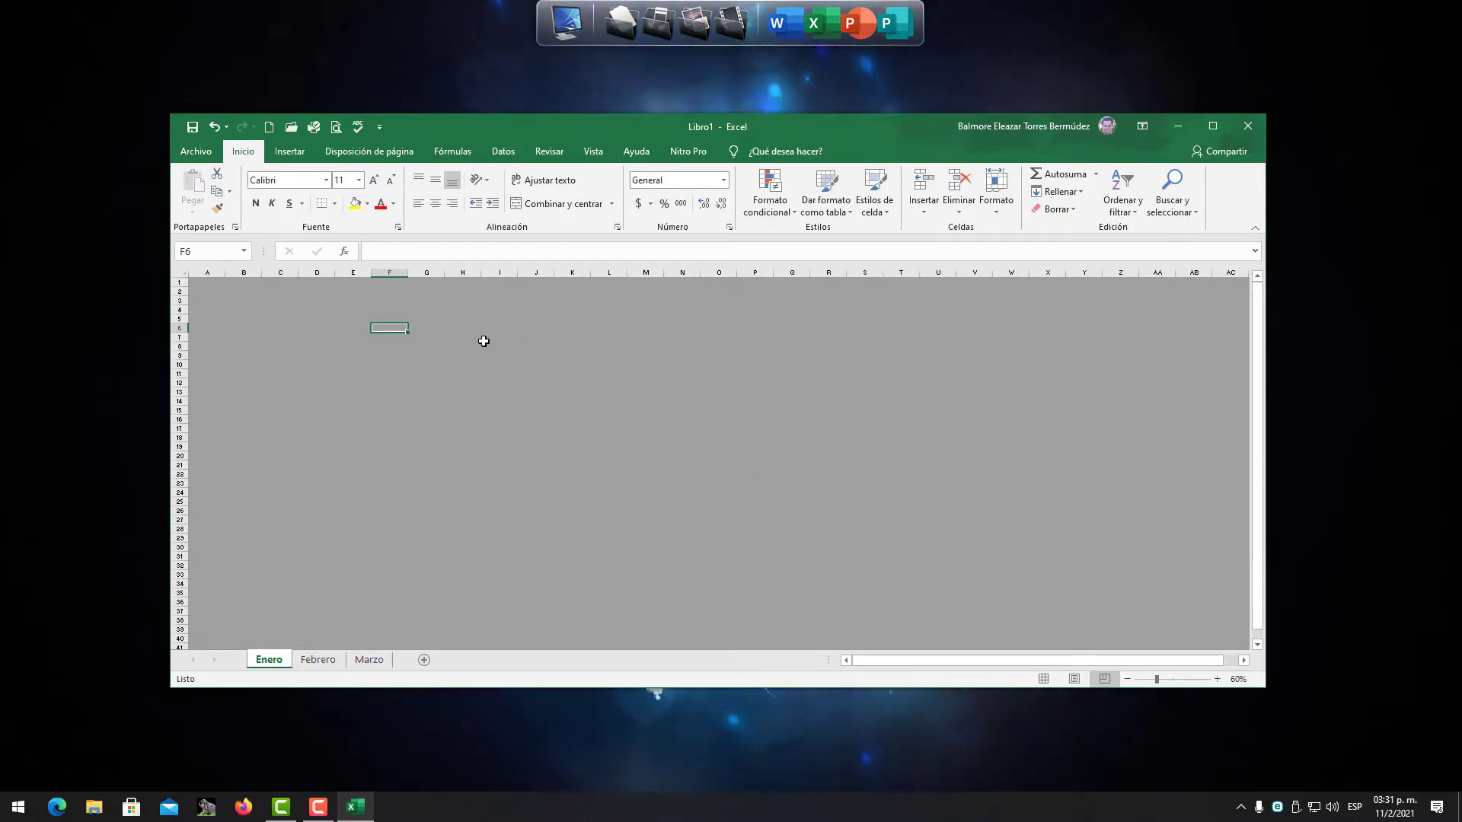
- Return Enero to Normal view, now showing page-break lines after columns G and N
left_click(1043, 679)
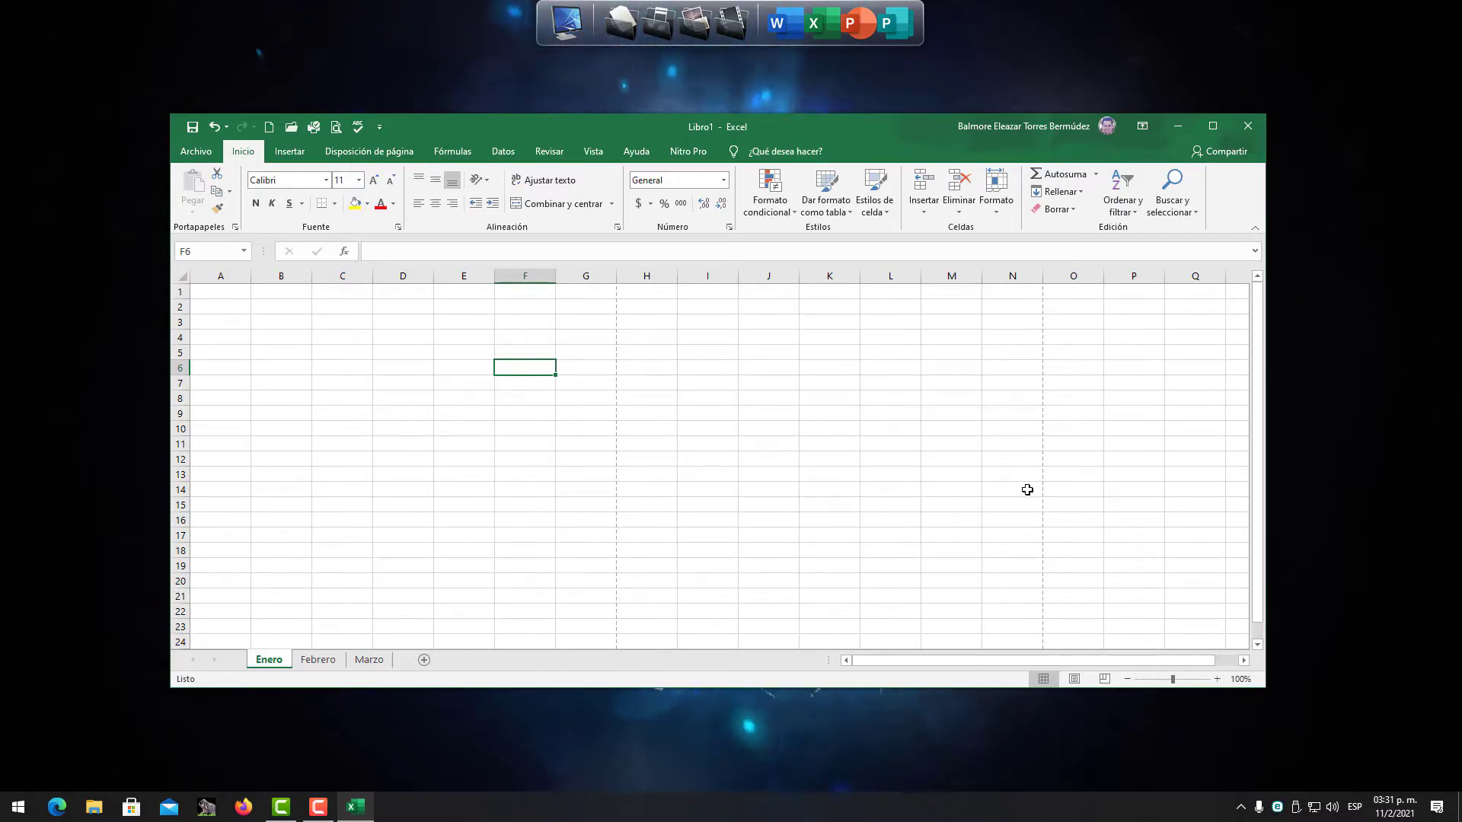
scroll(626, 470, "down", 1)
scroll(628, 472, "down", 3)
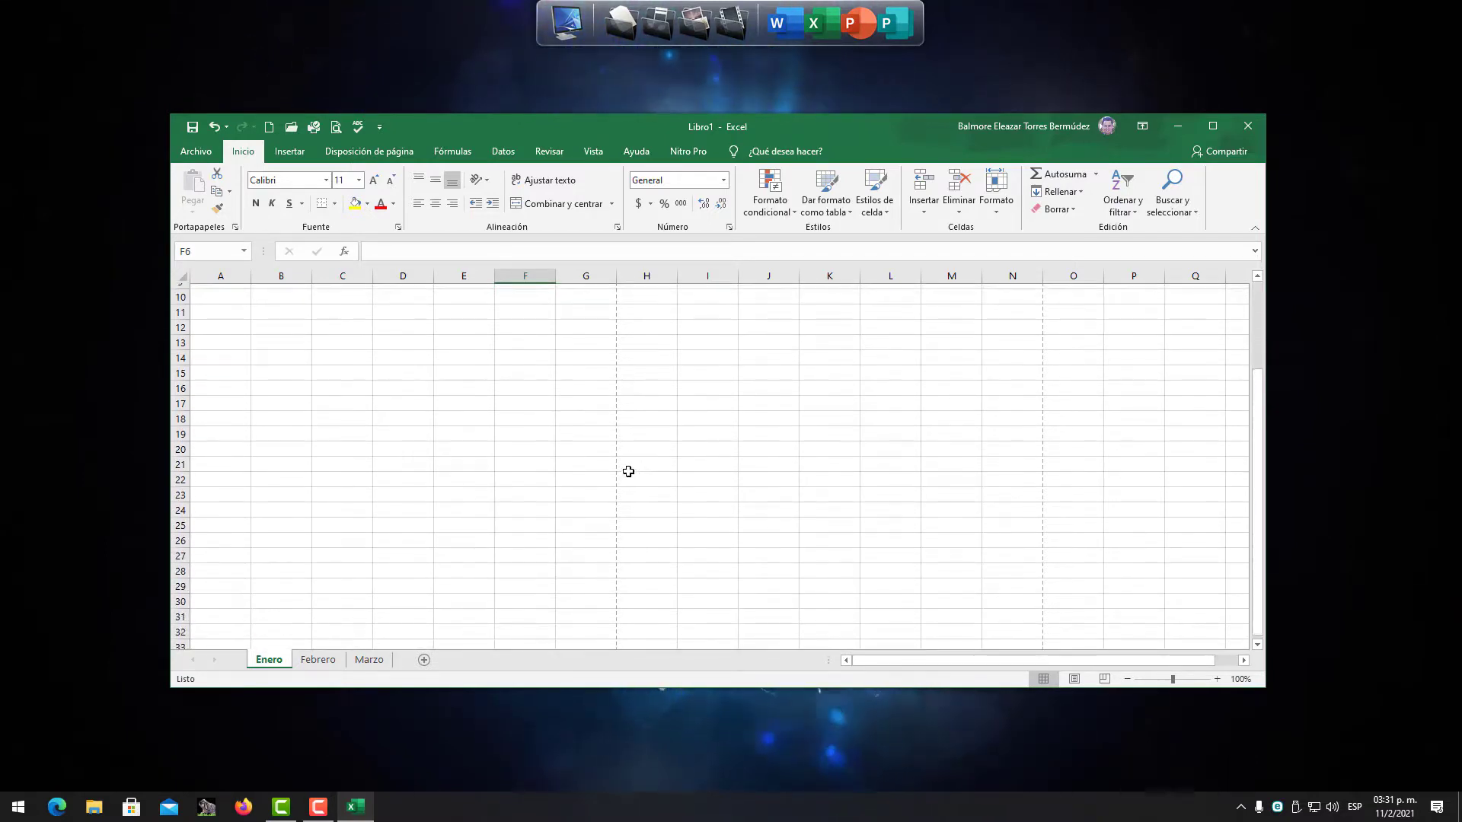
scroll(628, 472, "down", 2)
scroll(628, 472, "down", 1)
scroll(609, 494, "down", 2)
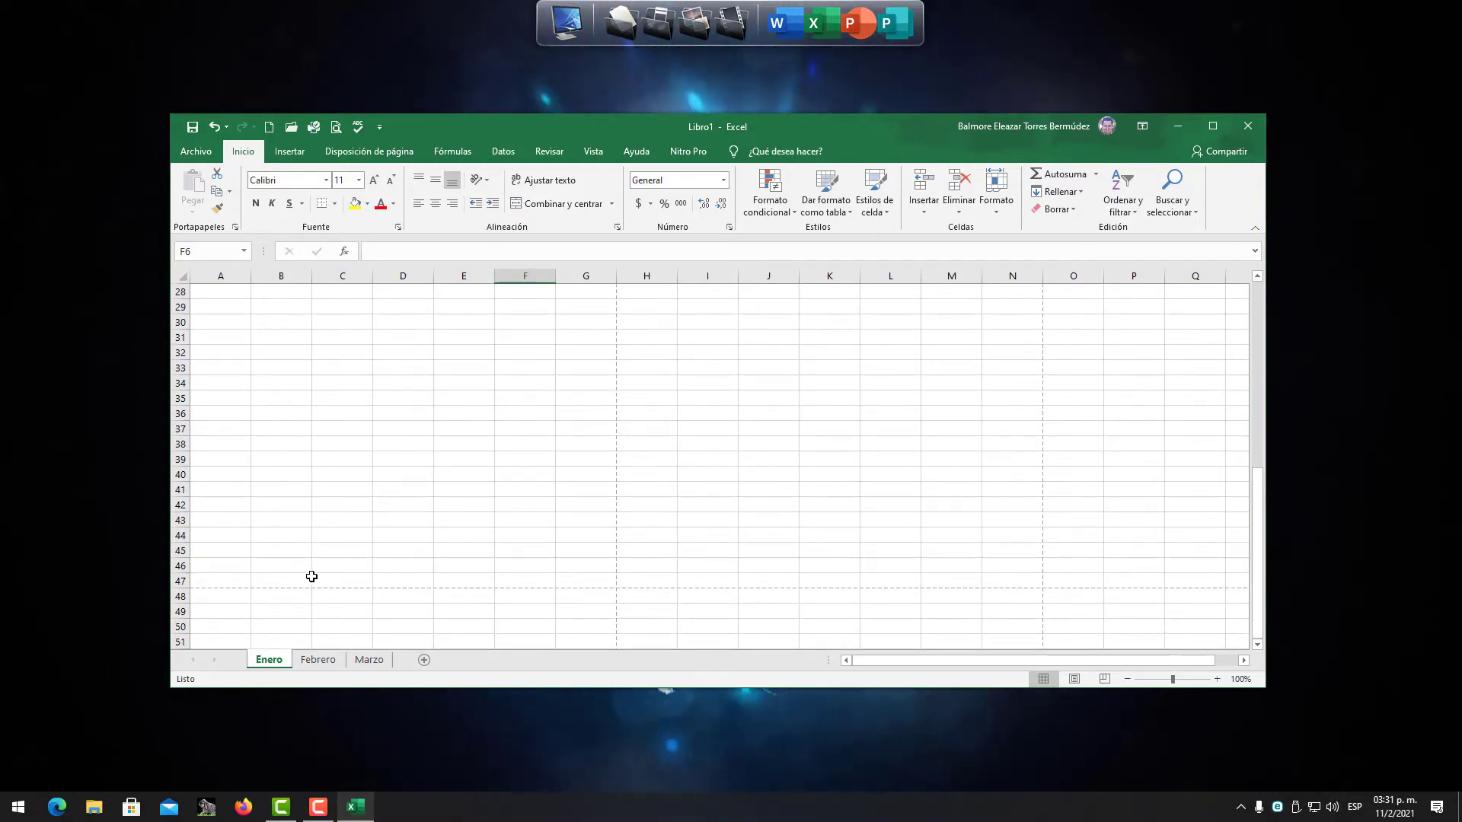
scroll(327, 577, "down", 1)
scroll(363, 632, "up", 2)
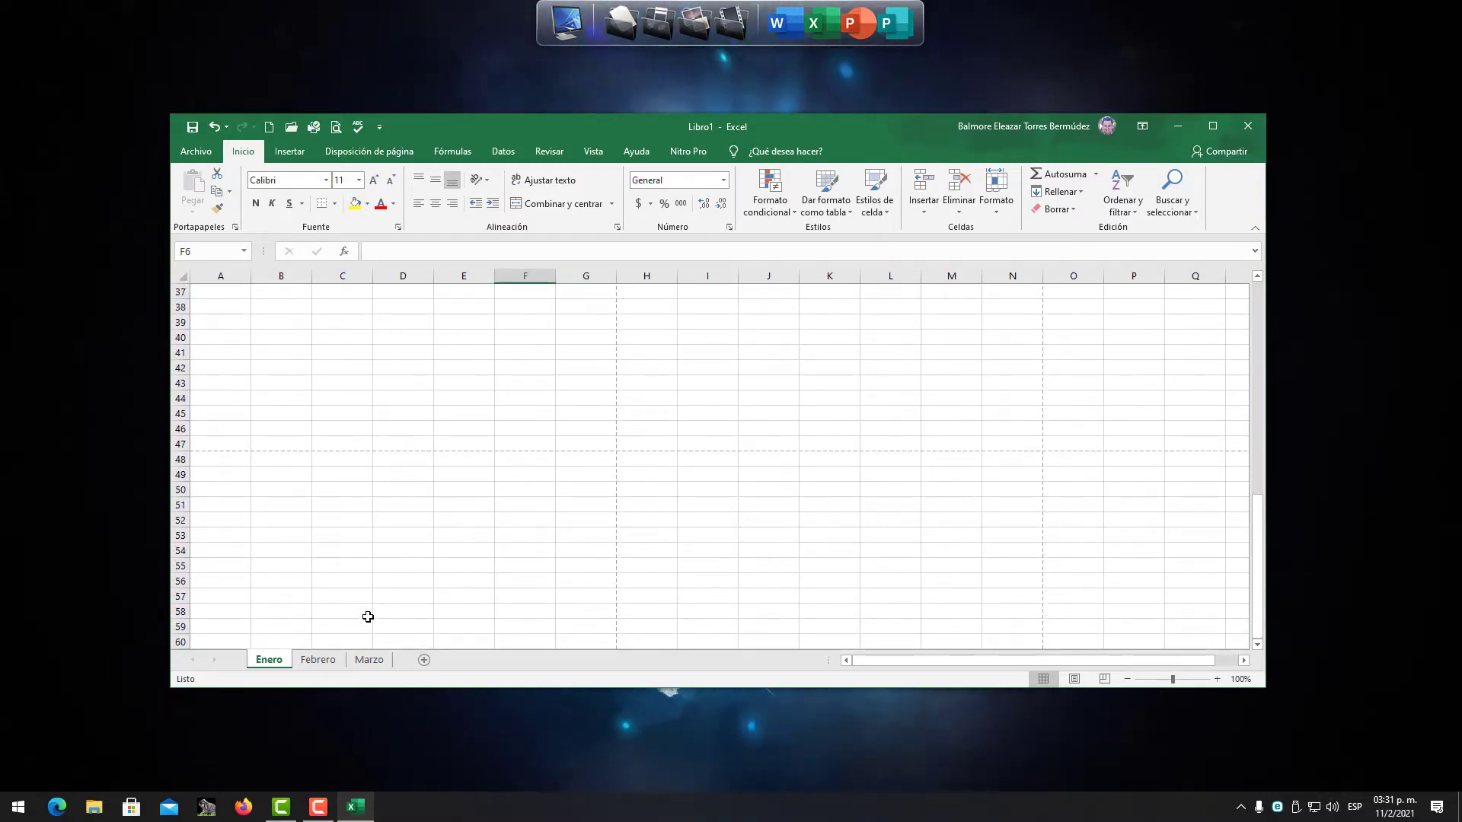
scroll(450, 548, "up", 5)
scroll(459, 543, "up", 3)
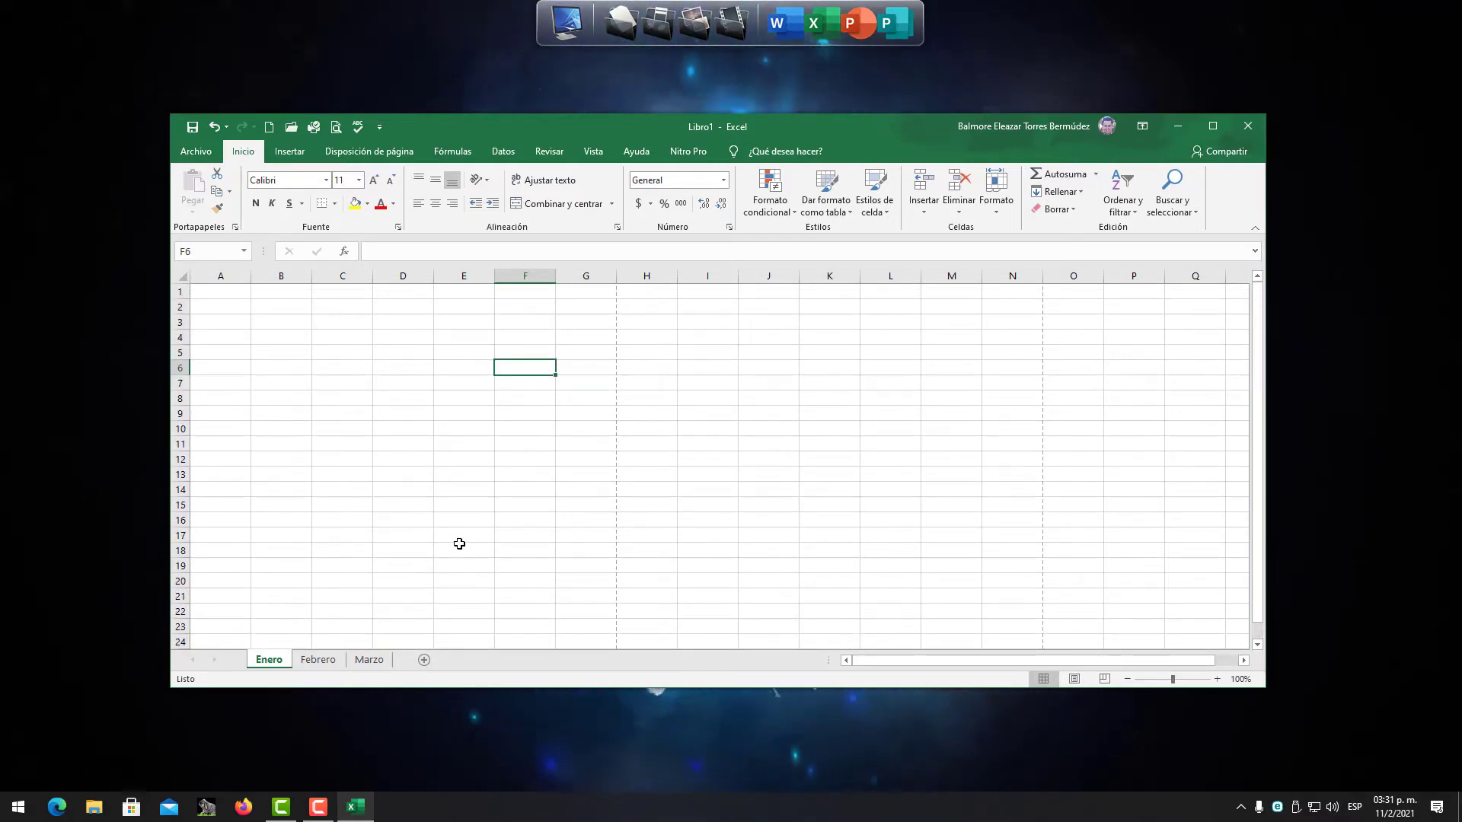
left_click(750, 384)
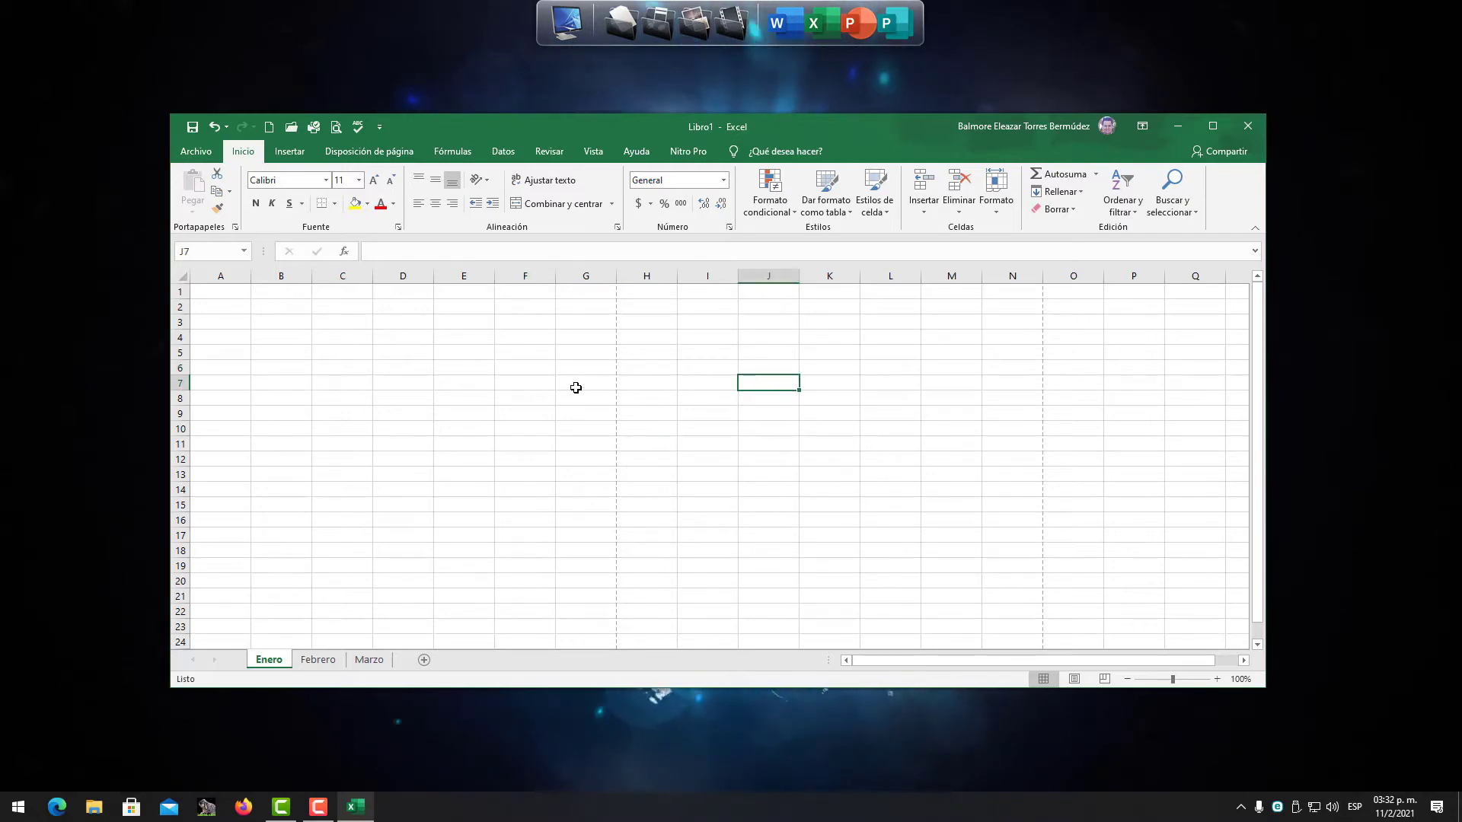
left_click(490, 386)
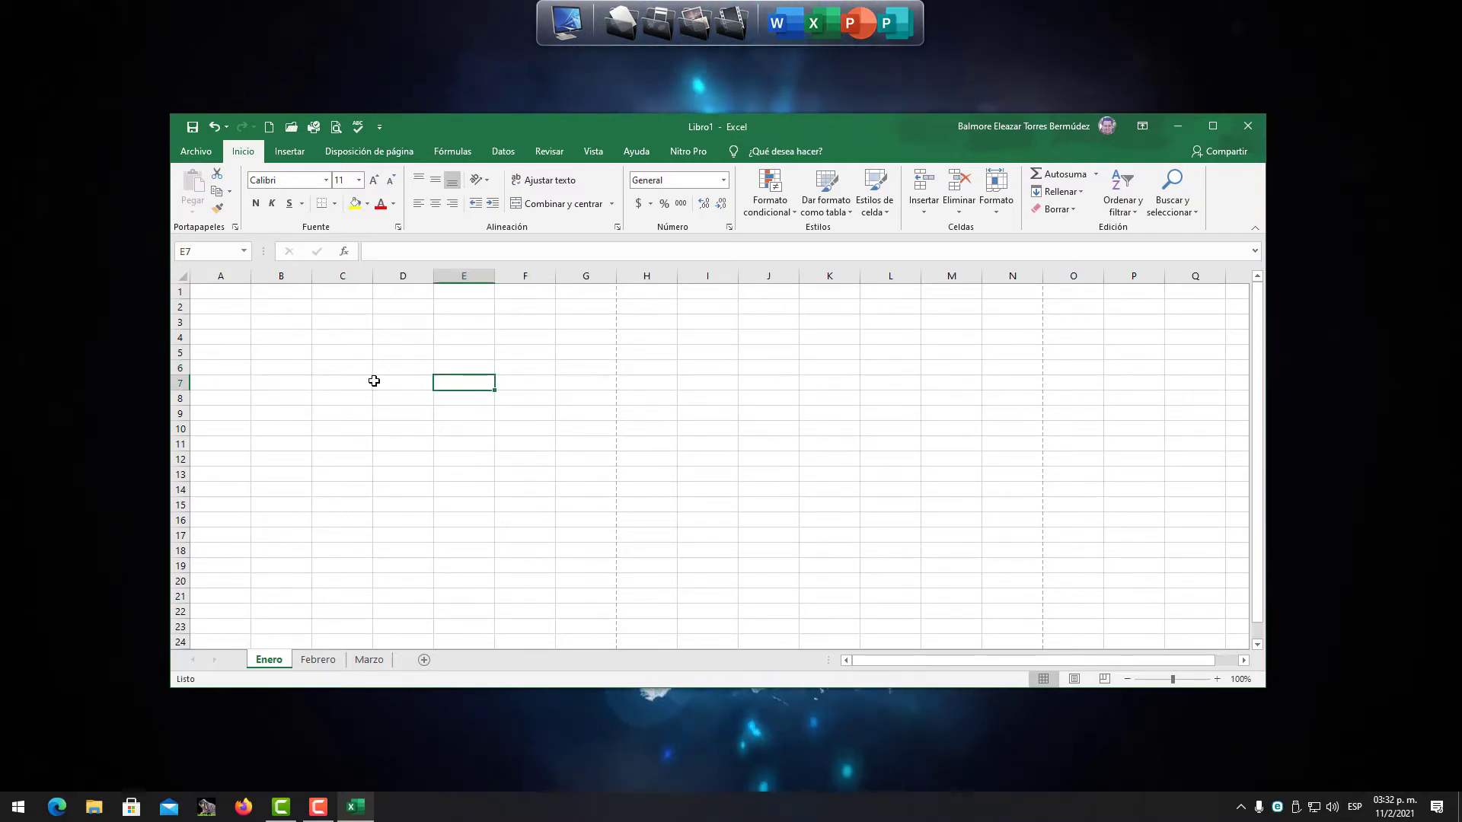